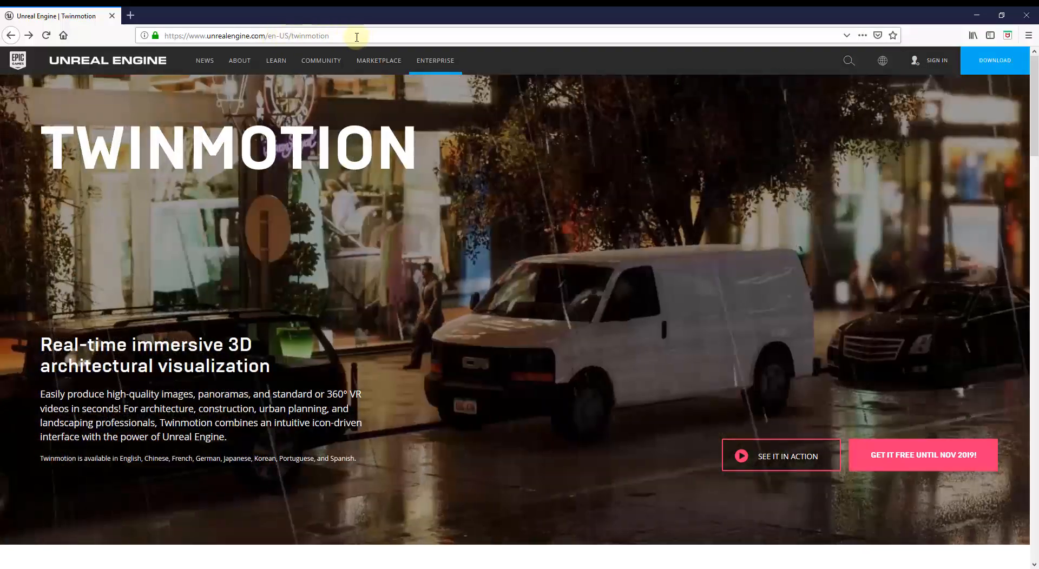
- Switch to the Epic Games launcher, open its Twinmotion page and install Twinmotion
mouse_move(432, 61)
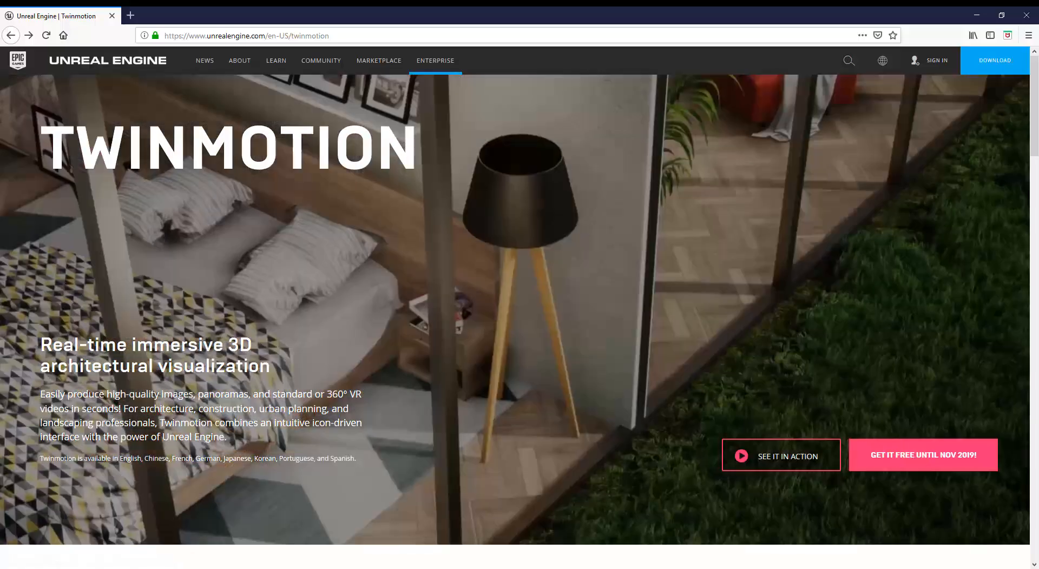
drag(0, 228, 505, 39)
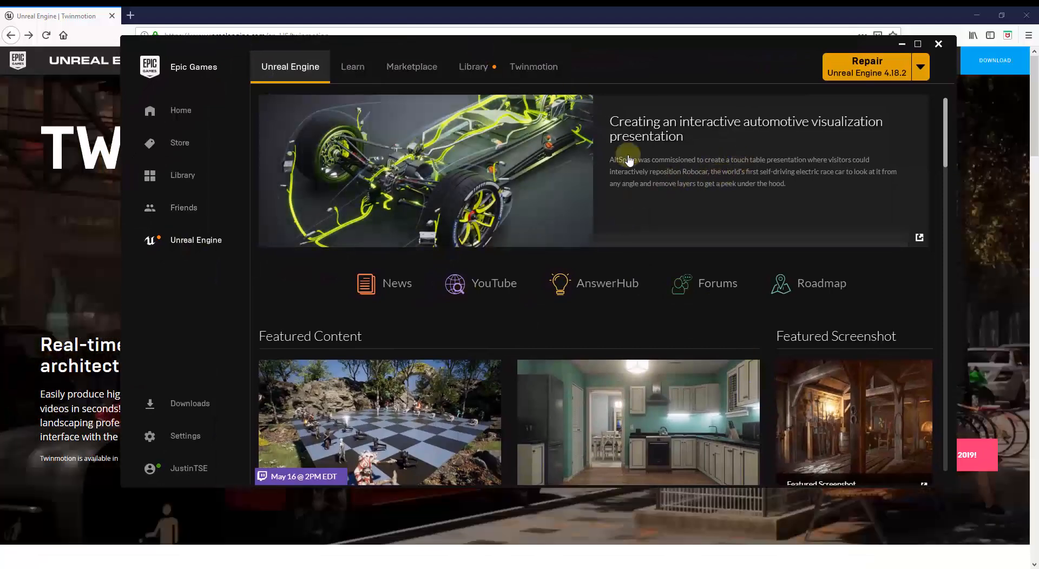
click(532, 65)
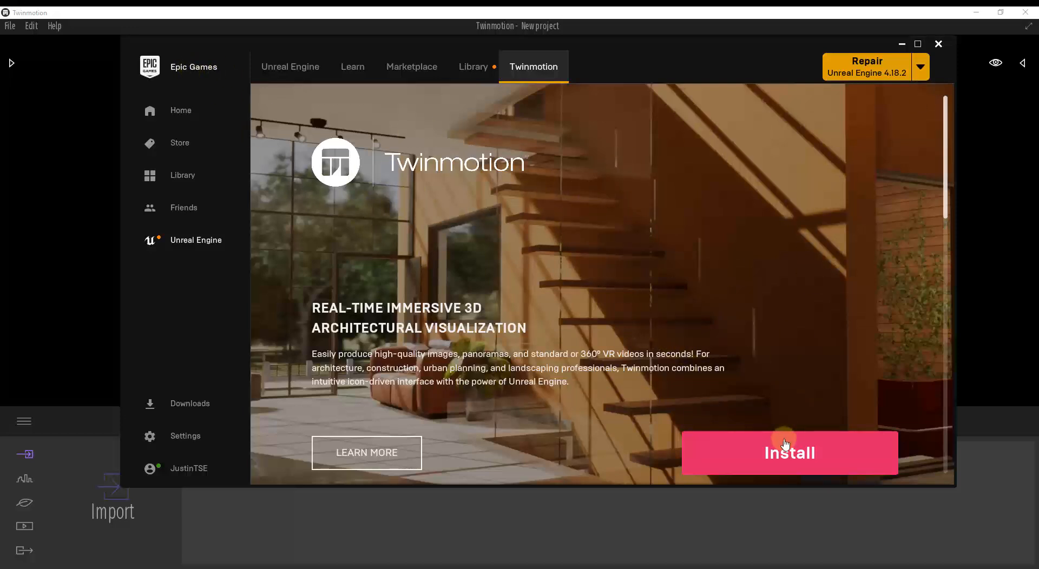
click(811, 457)
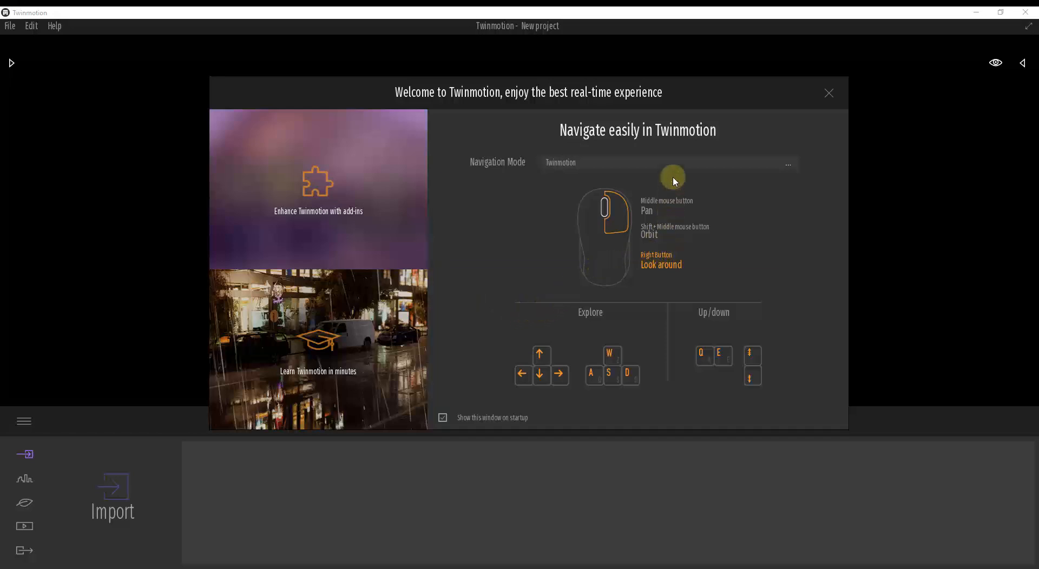
- Try the Sketchup navigation mode for comparison, switching back to the Twinmotion mode
click(708, 165)
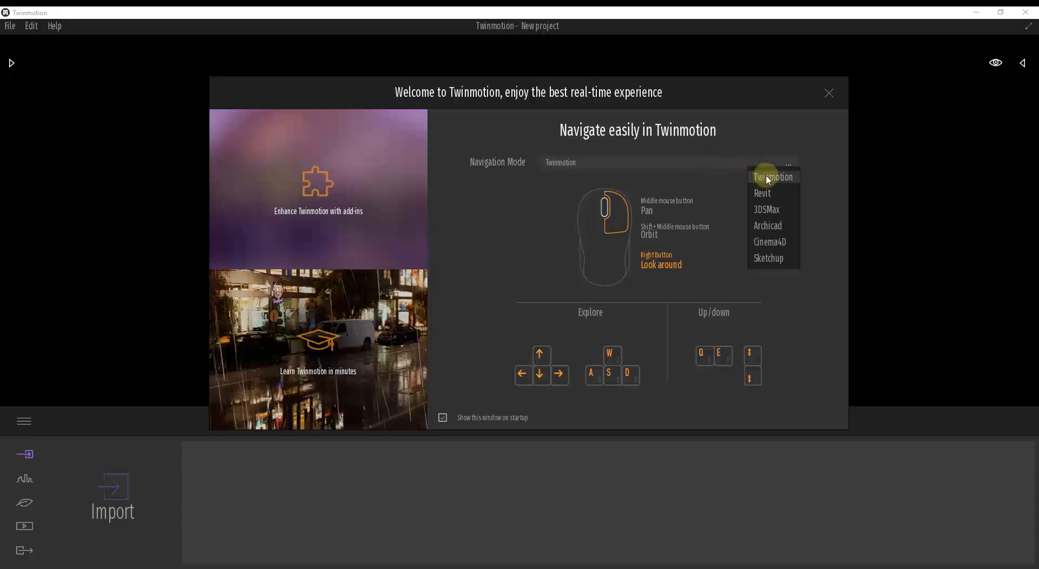
click(781, 260)
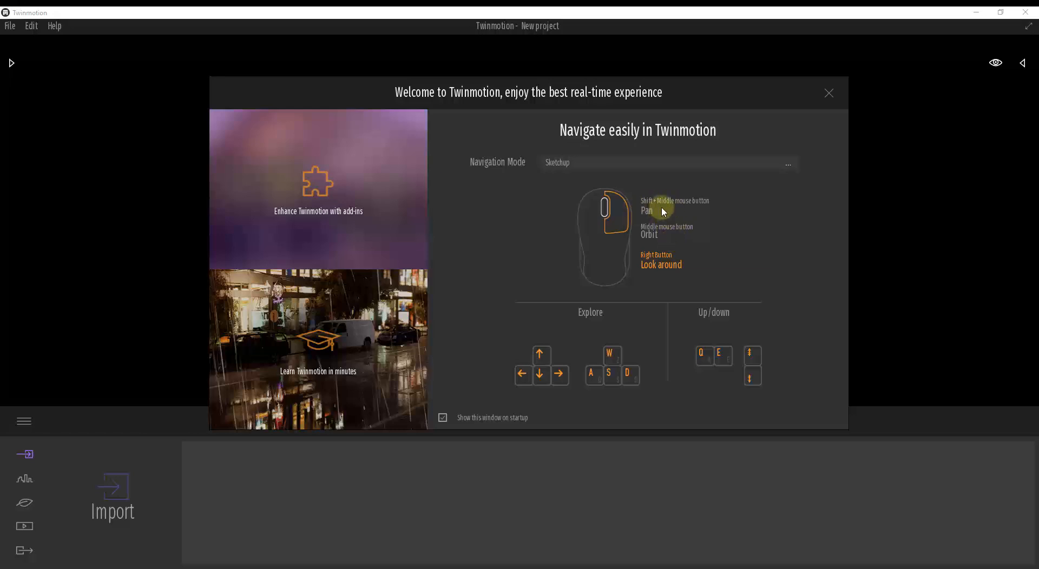
click(622, 166)
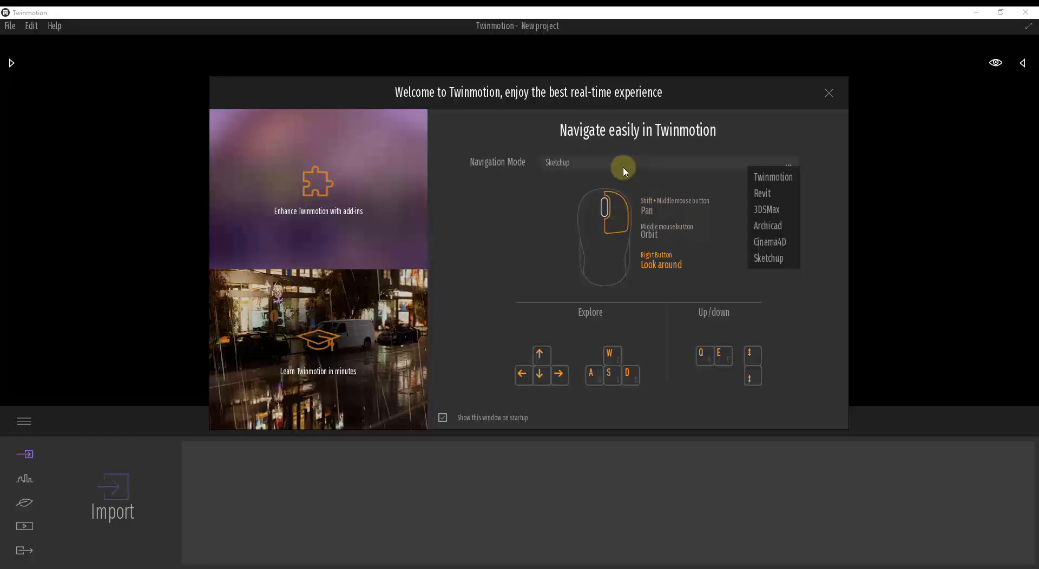
click(781, 177)
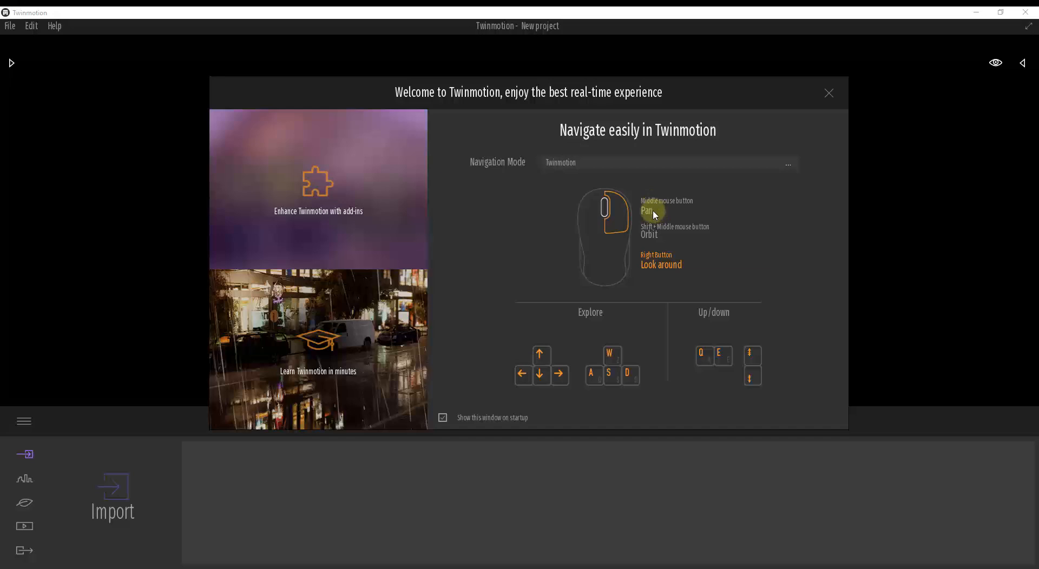
- Set the navigation mode to Sketchup and close the welcome window
click(637, 166)
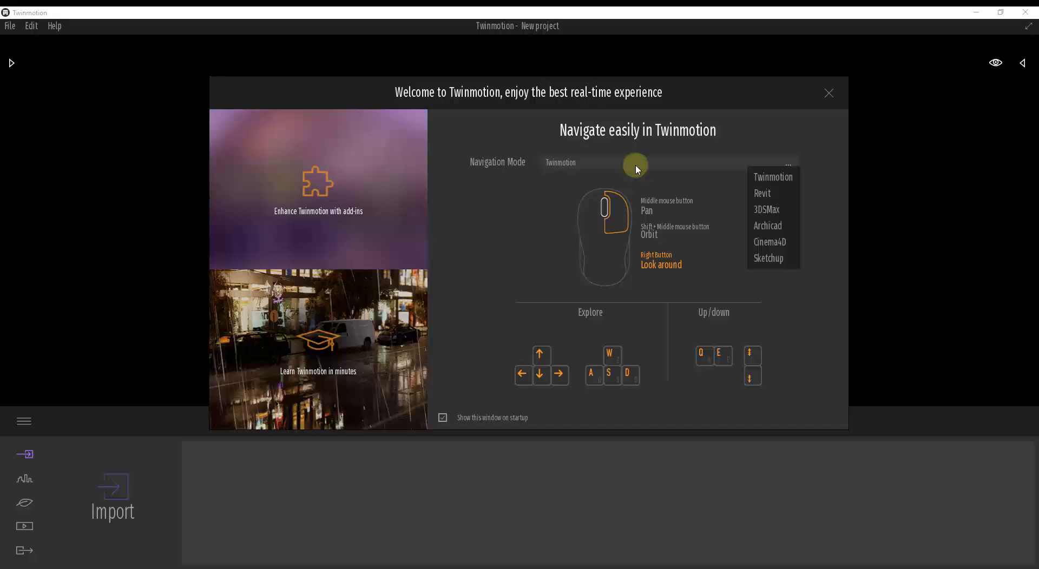
click(773, 261)
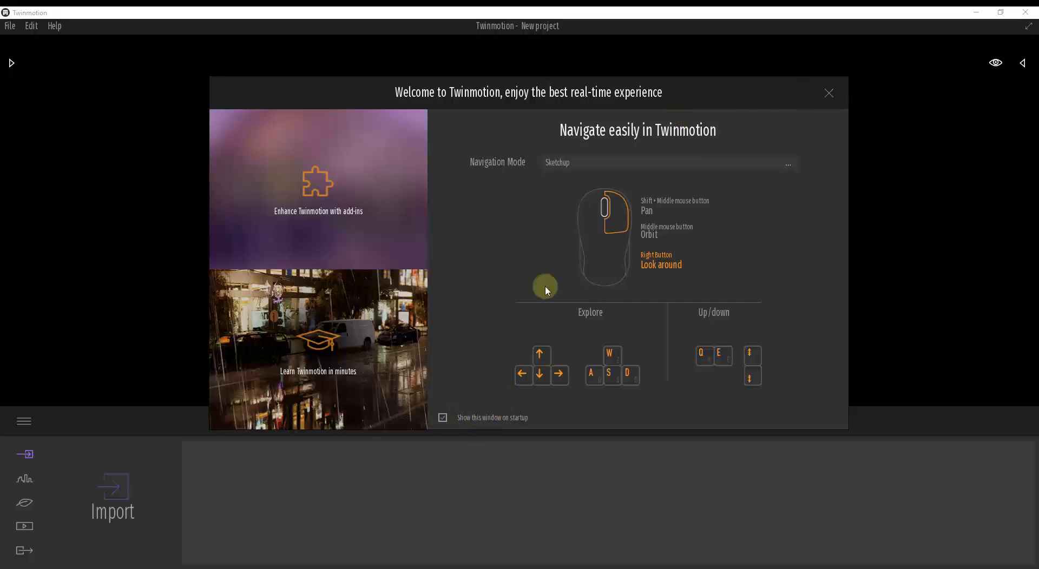
click(829, 94)
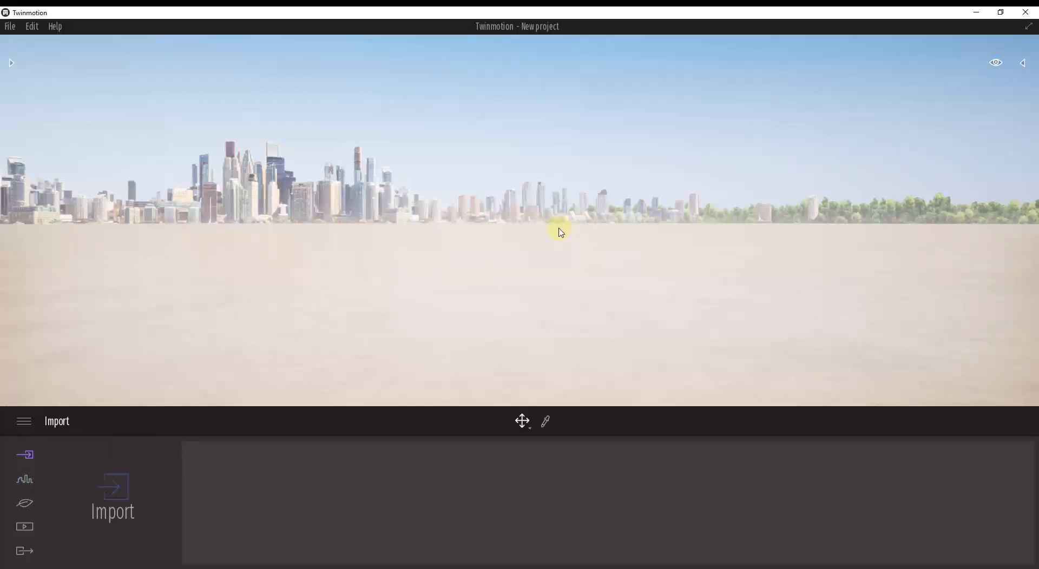
- Load the Materials room demo scene without saving the current new project
right_drag(553, 231, 506, 230)
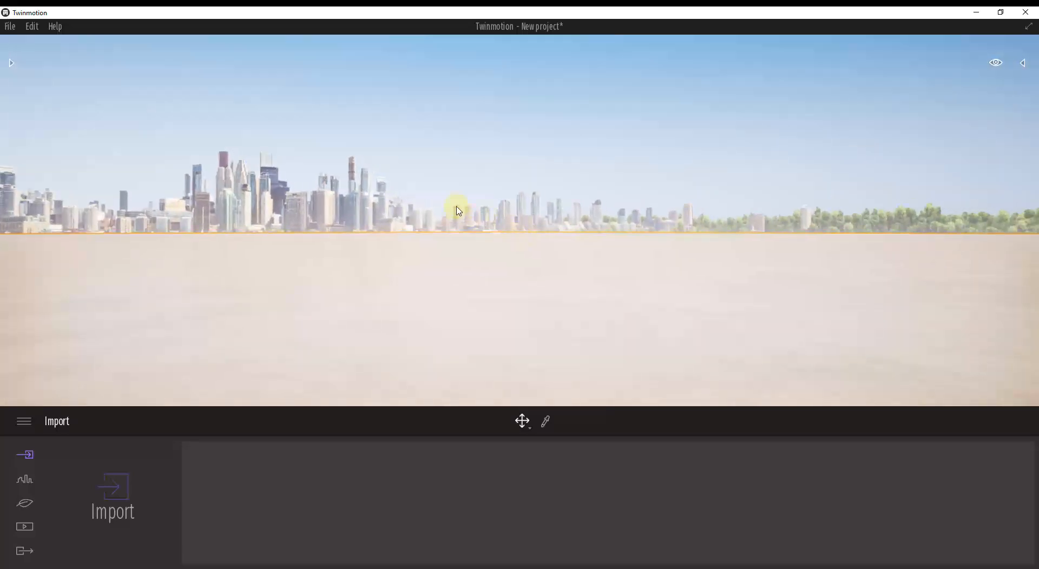
click(12, 27)
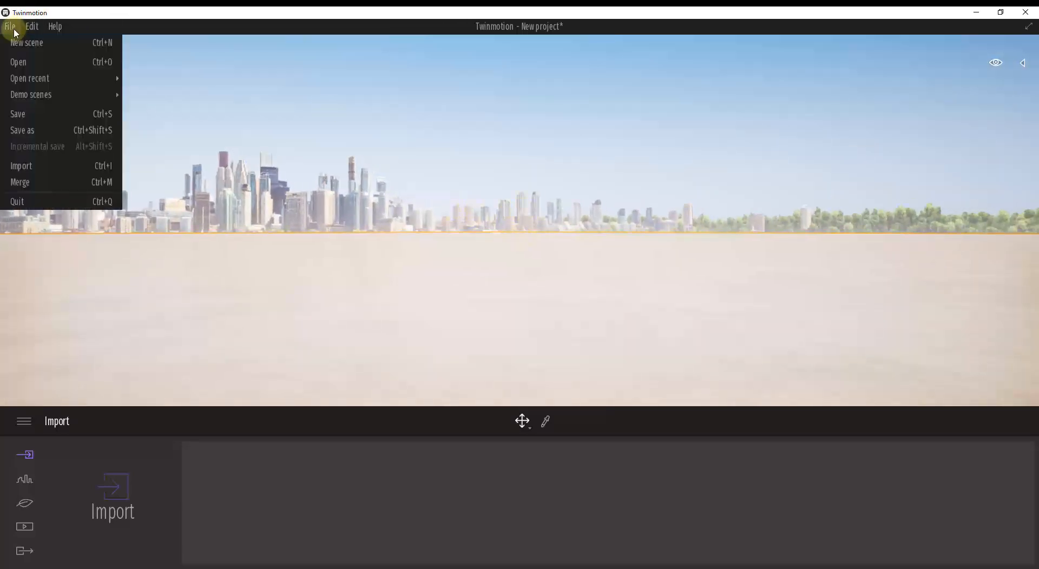
mouse_move(52, 92)
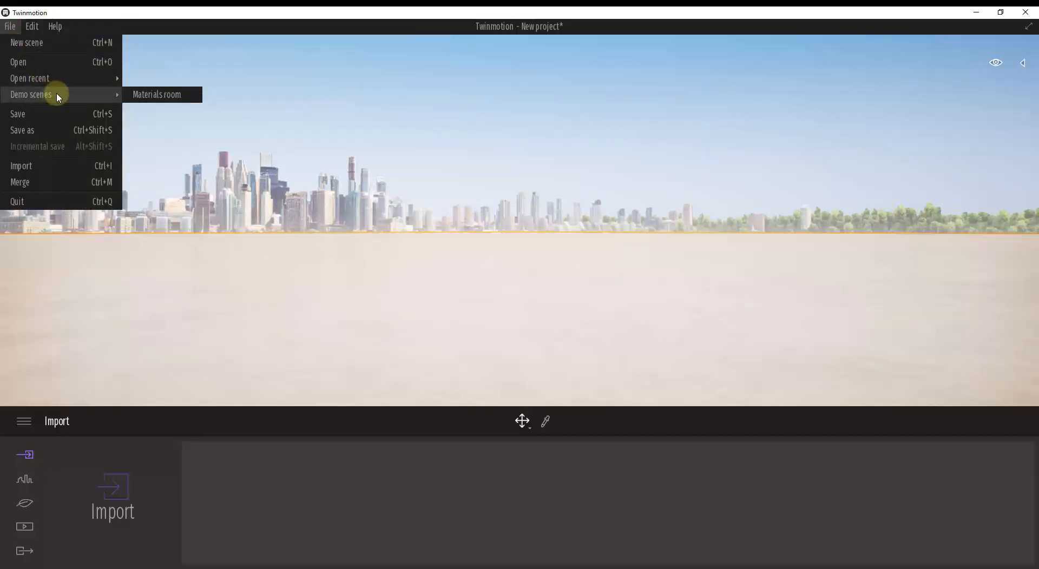
click(153, 95)
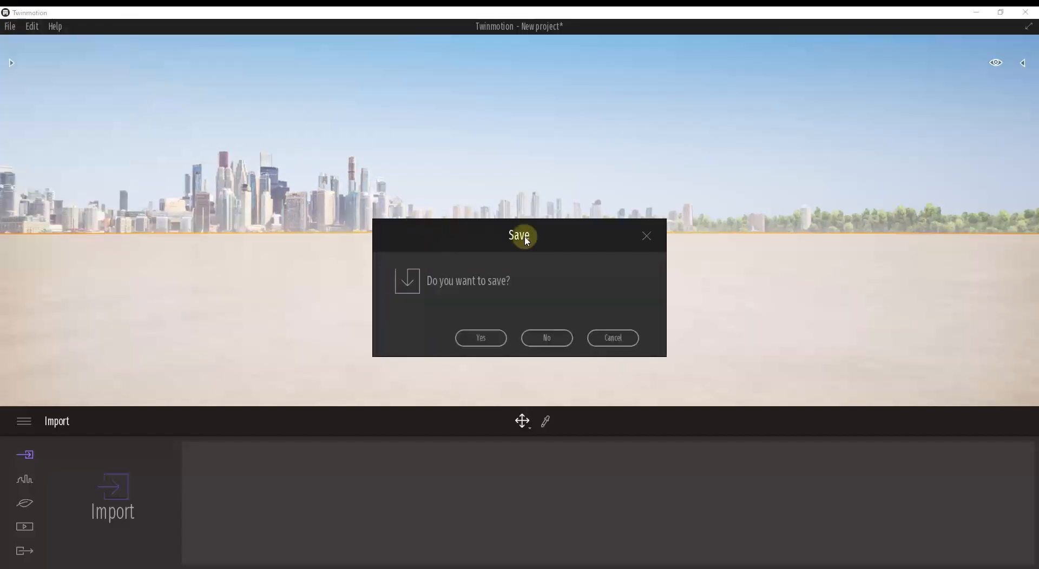
click(547, 339)
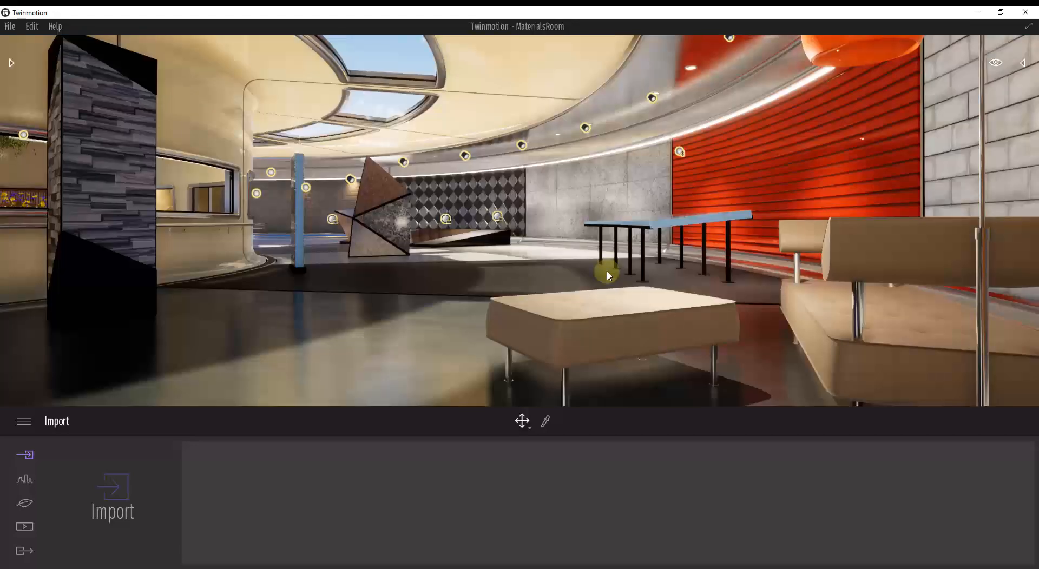
- Explore the entrance area of the Materials room by looking around and moving forward, backward, sideways, up and down
mouse_move(547, 241)
mouse_down()
mouse_move(531, 235)
mouse_move(523, 260)
mouse_up()
right_drag(522, 255, 521, 257)
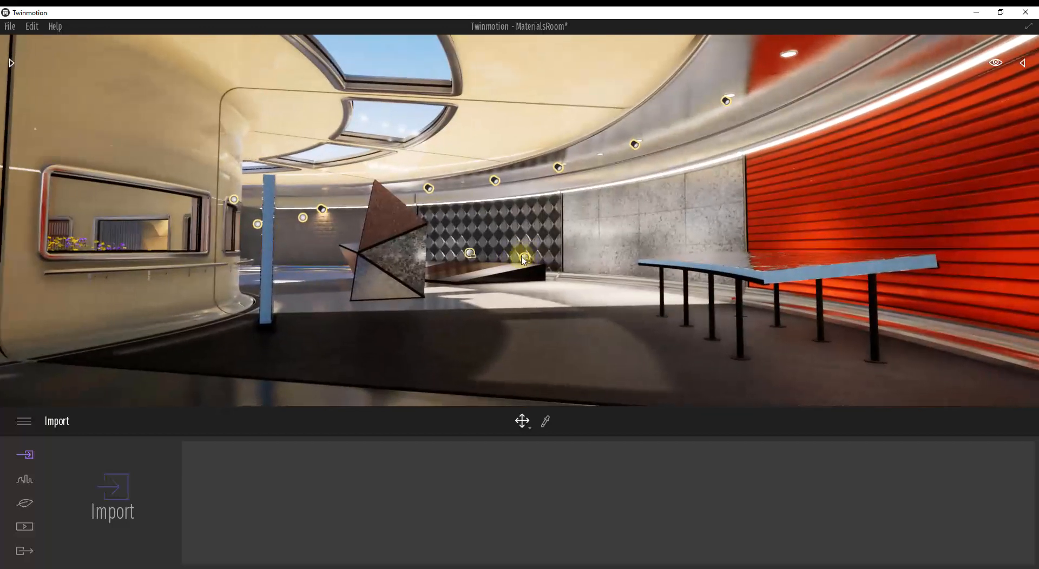
scroll(521, 260, up, 3)
scroll(519, 257, down, 6)
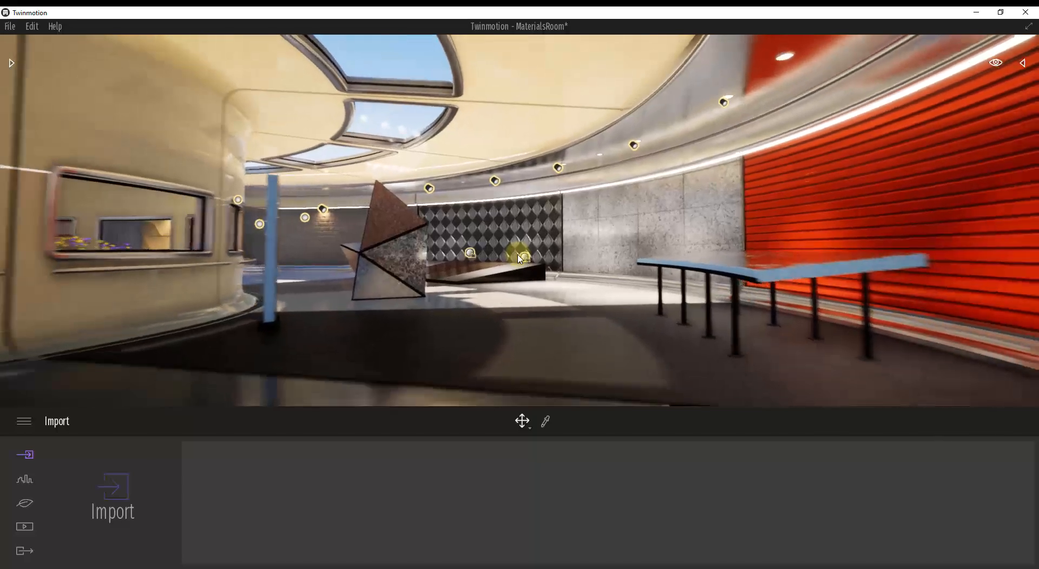
scroll(519, 258, up, 2)
key(w)
key(s)
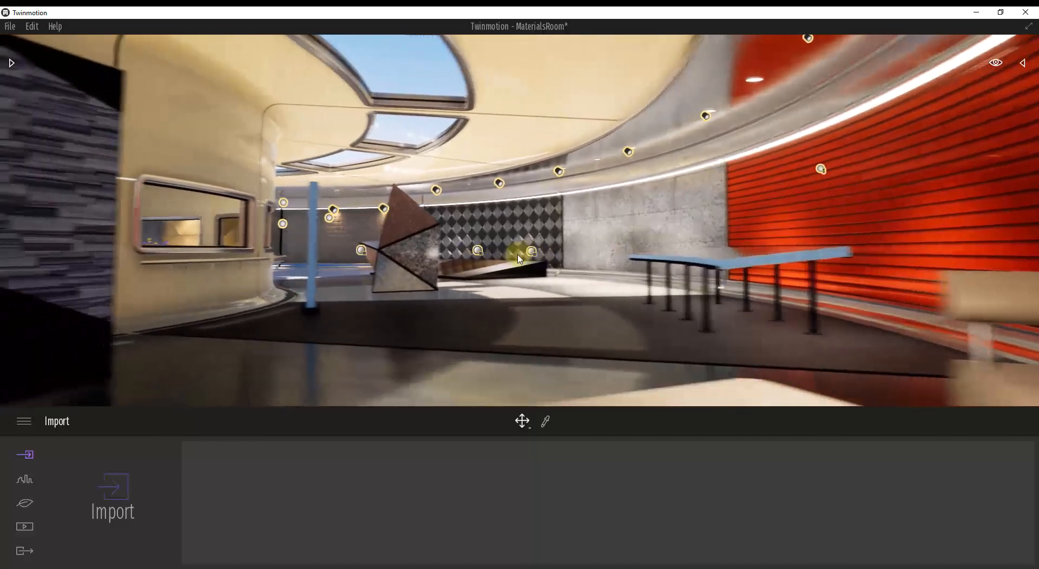
key(a)
key(d)
key(e)
key(q)
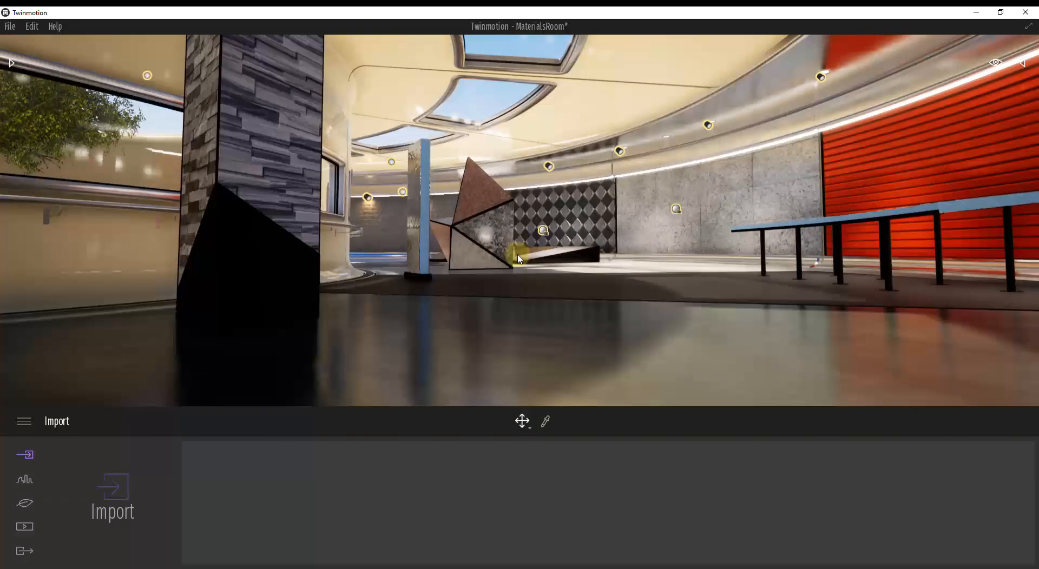
key(e)
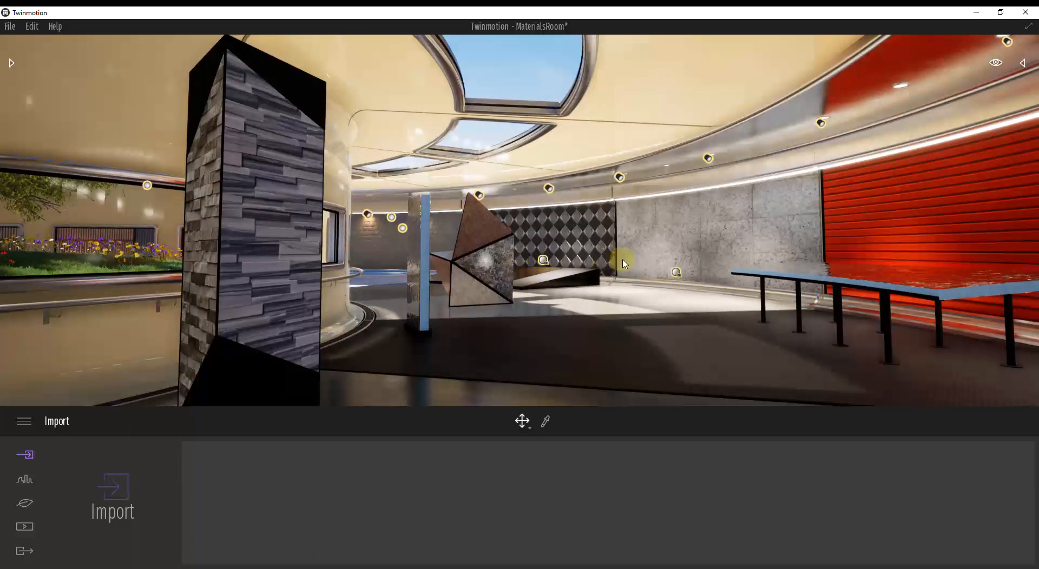
- Inspect the room's spot lights, sphere reflection probes, glass column, long table and stone-clad pillar by selecting each one
click(548, 189)
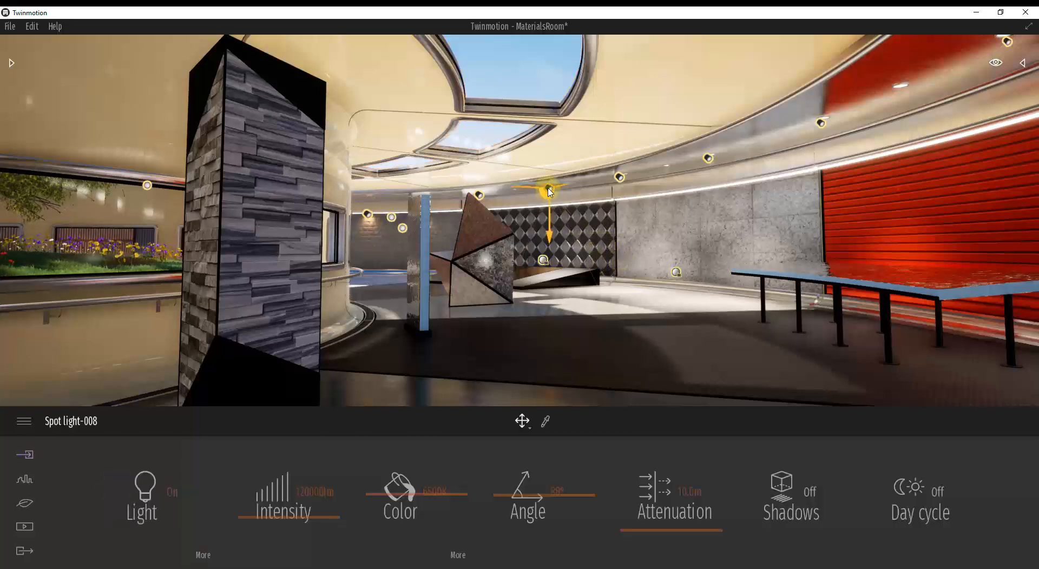
click(542, 263)
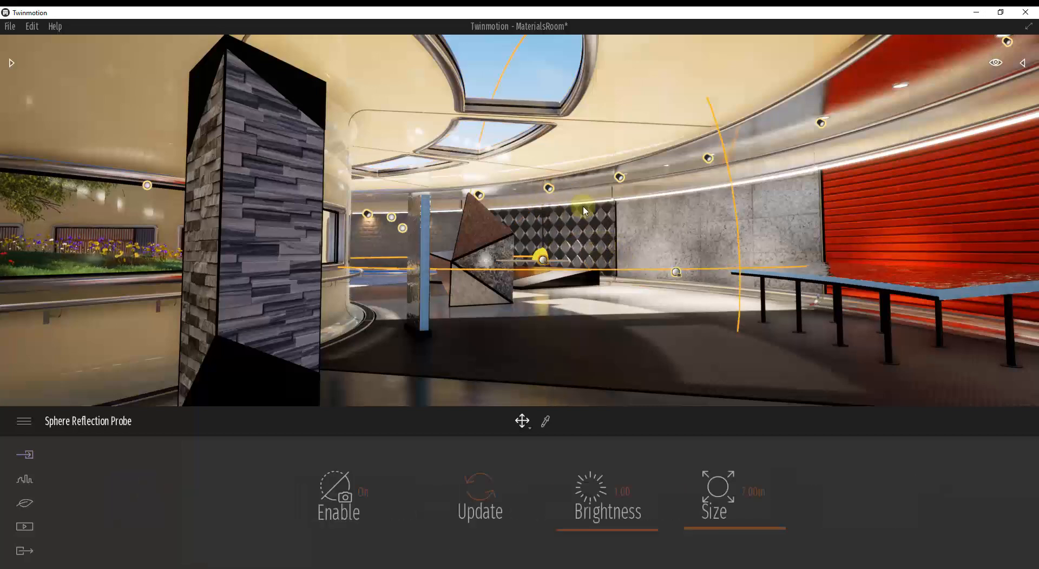
click(620, 178)
click(677, 273)
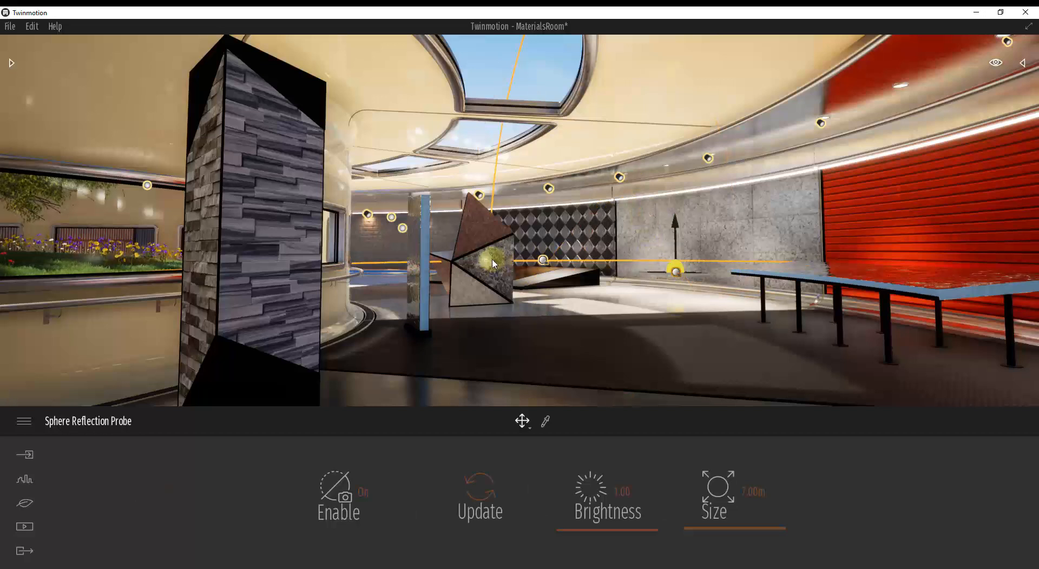
click(479, 265)
click(425, 271)
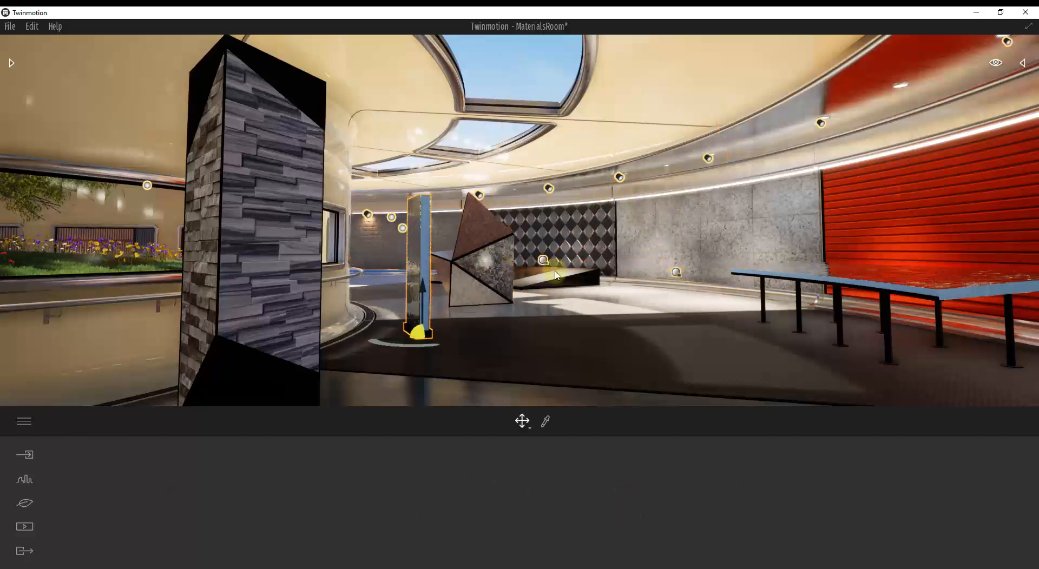
click(840, 273)
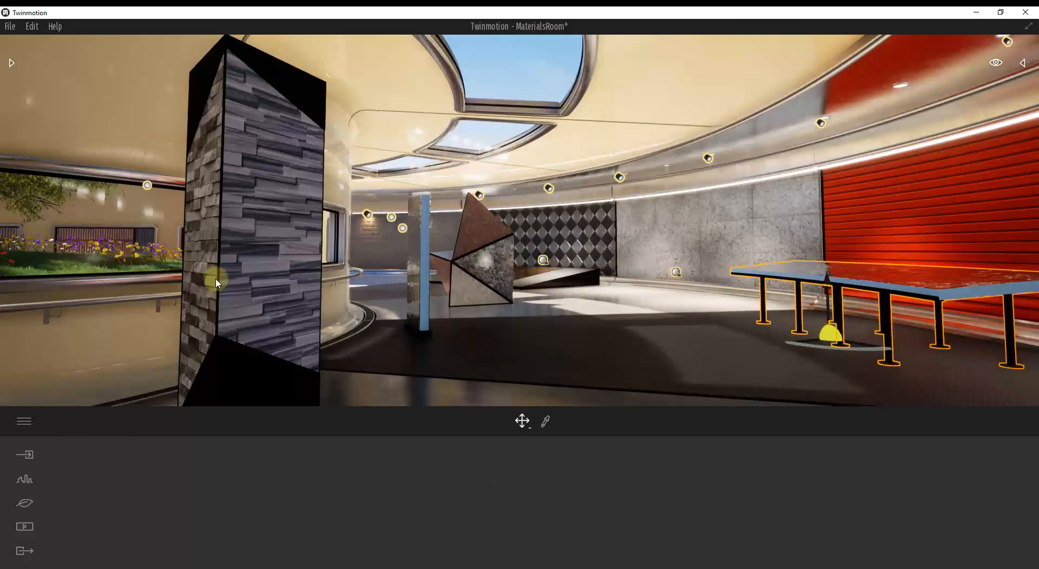
click(267, 232)
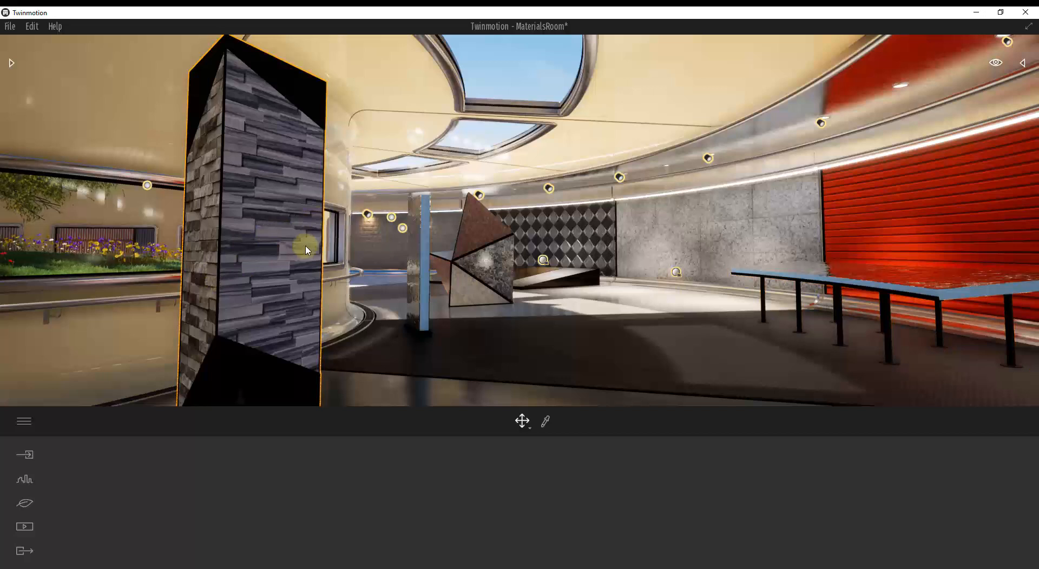
click(544, 260)
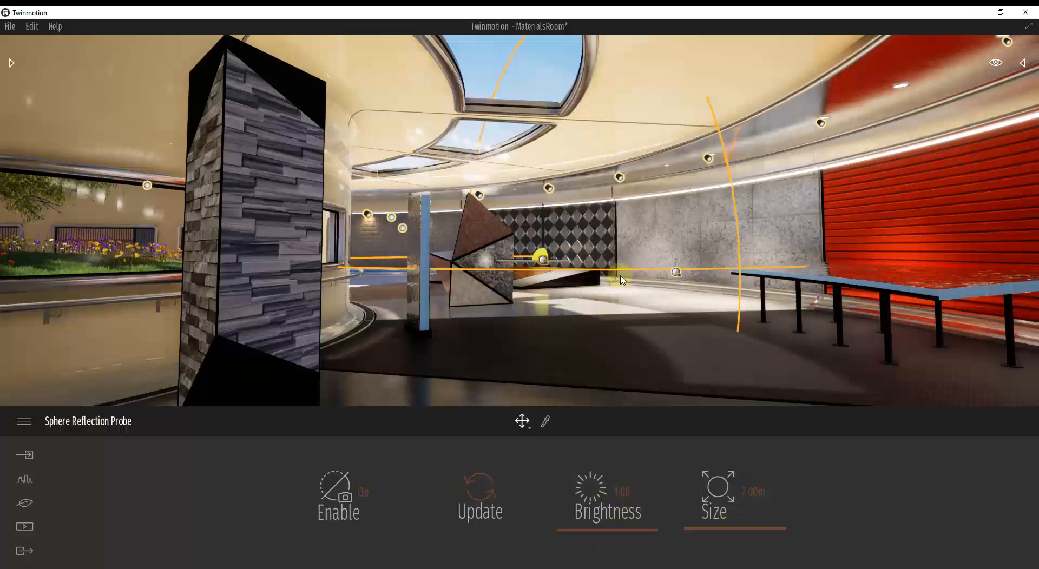
click(625, 299)
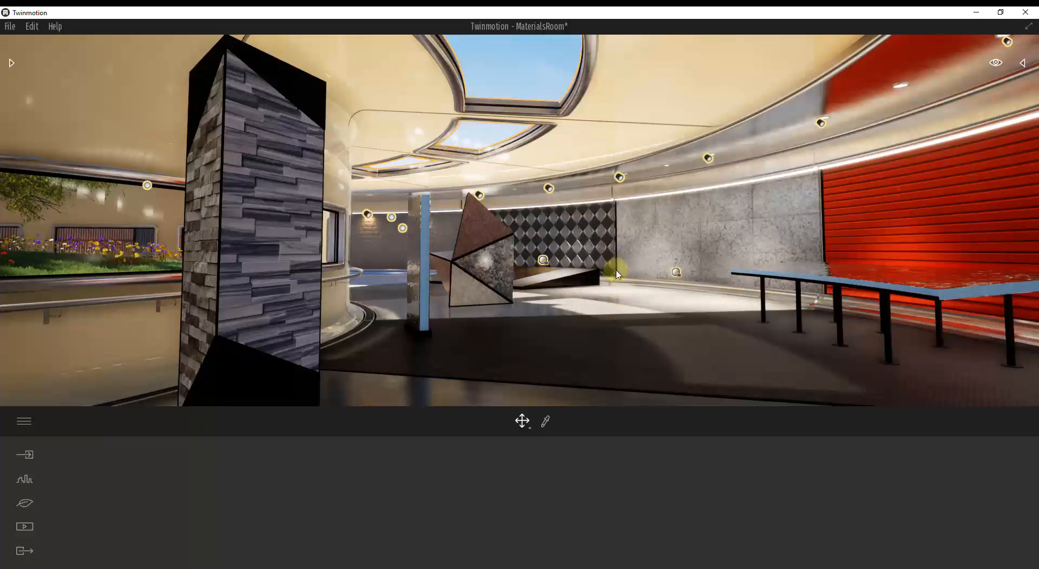
- Walk through the rest of the Materials room, examining the lit copper sculptures, the reception desk figure and the faceted sculpture
right_drag(561, 278, 560, 278)
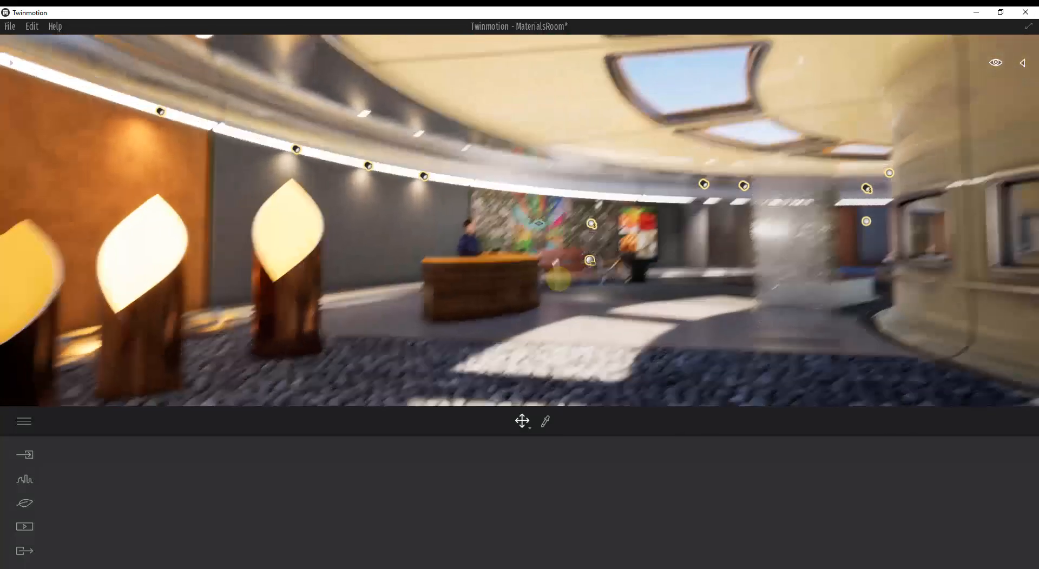
right_drag(558, 279, 557, 274)
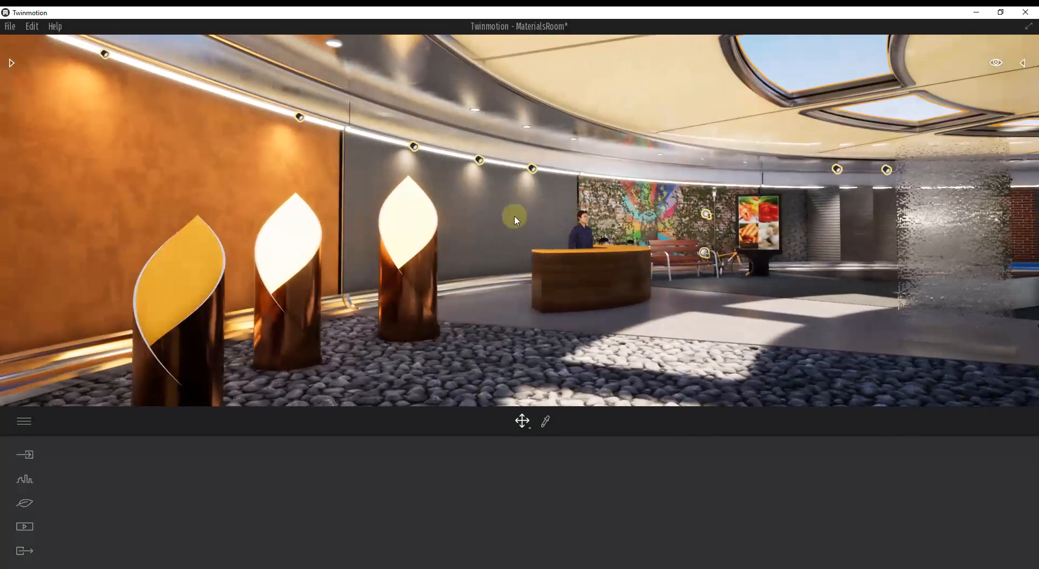
right_drag(881, 275, 860, 268)
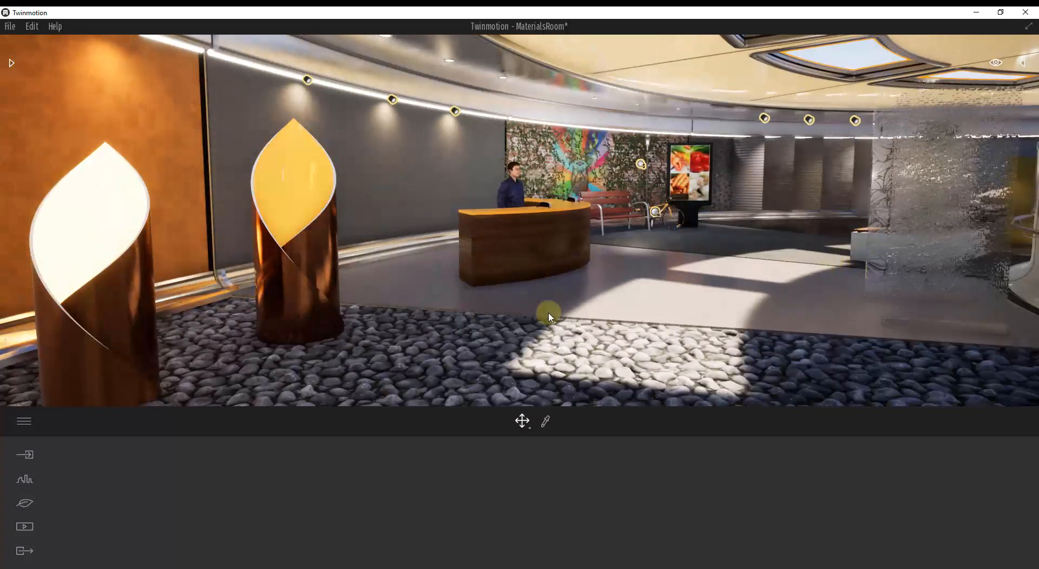
right_drag(581, 274, 583, 277)
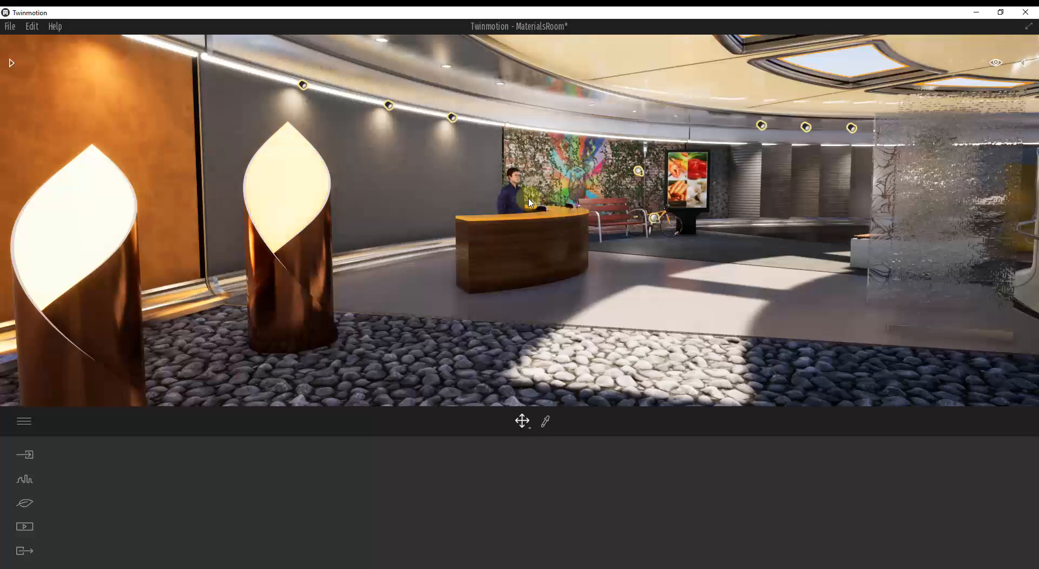
click(511, 194)
right_drag(534, 223, 590, 234)
click(590, 235)
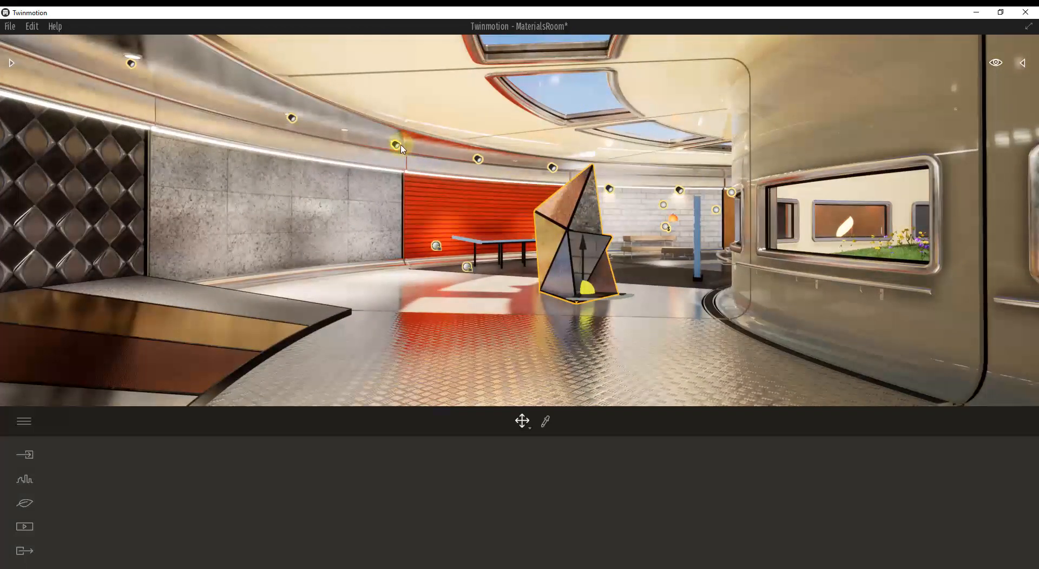
- Review the program's available file, editing and help commands without running any of them
click(10, 26)
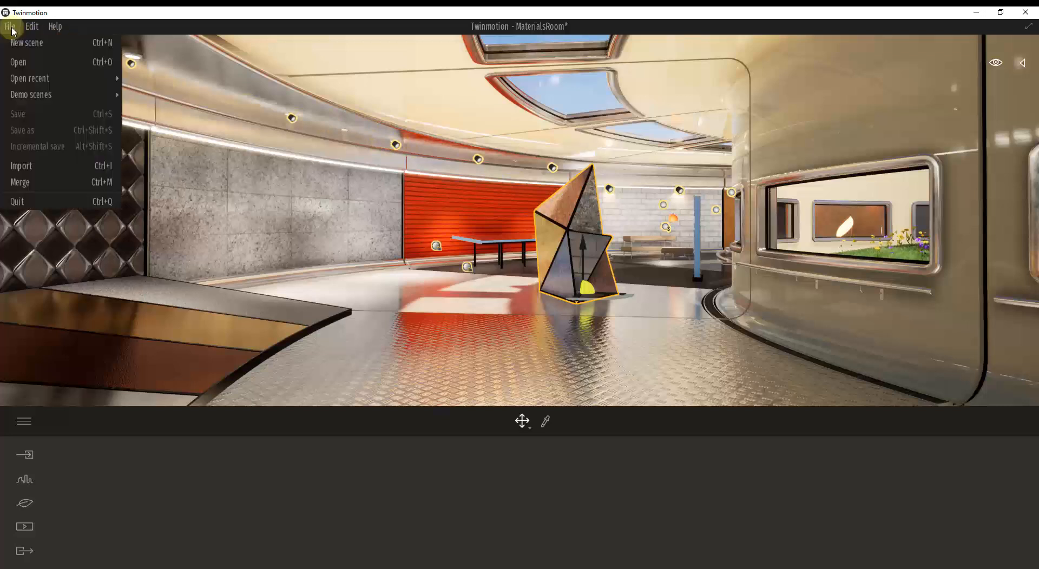
mouse_move(38, 28)
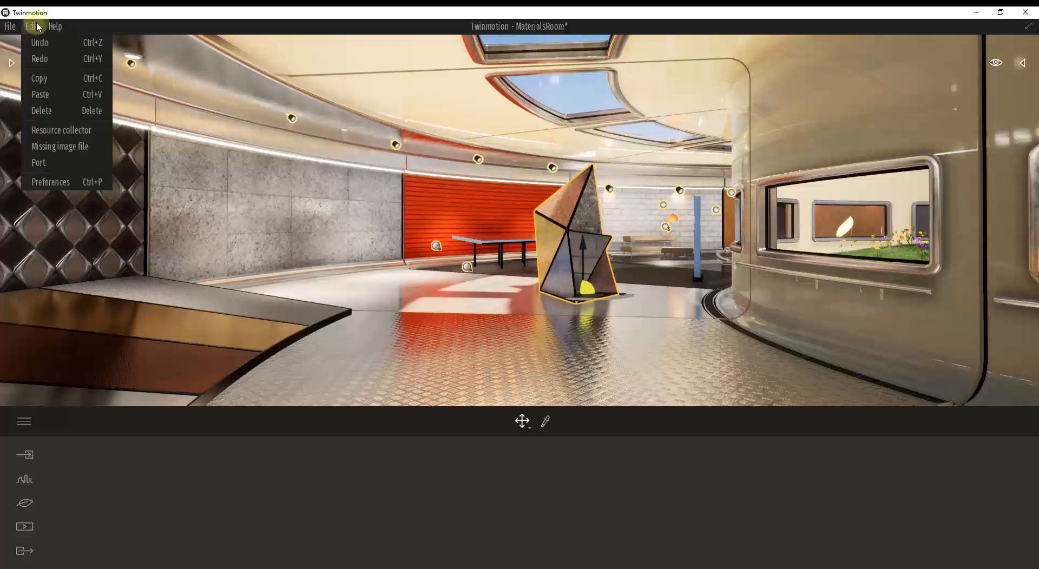
mouse_move(6, 28)
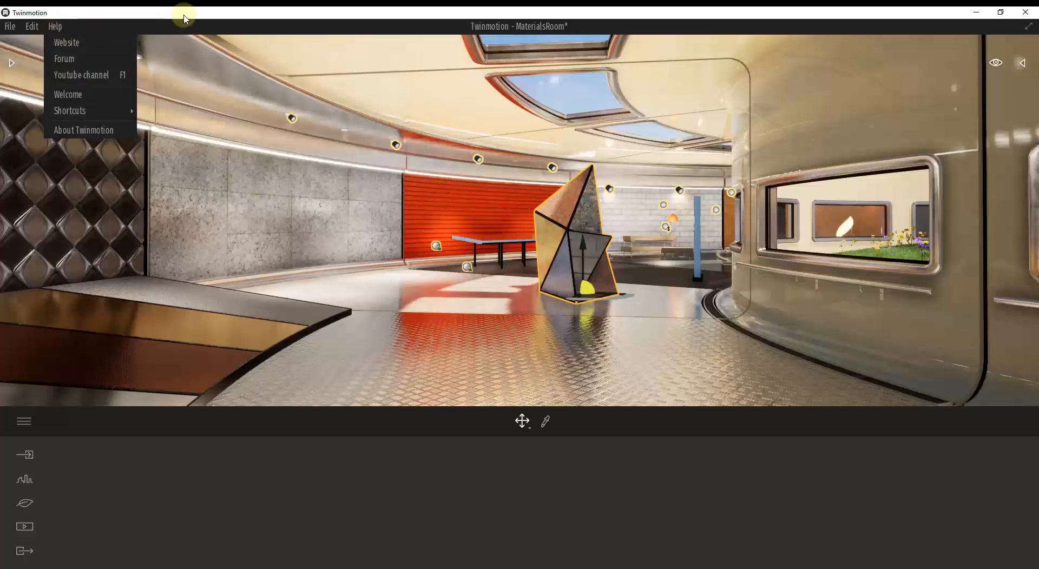
click(146, 29)
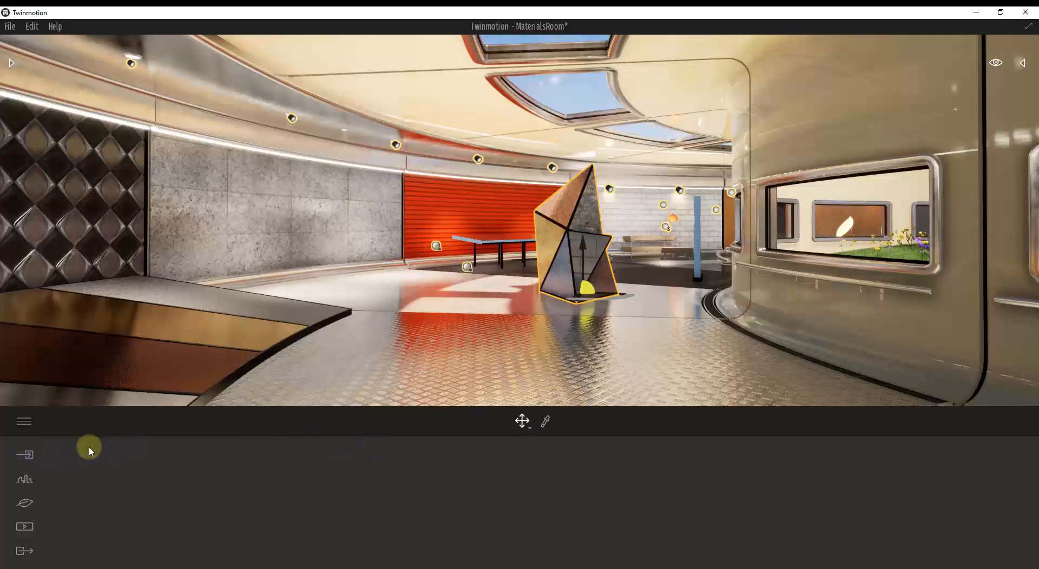
- Look through the Import, Urban, Nature, Media and Export categories to see which tools each one offers
click(25, 455)
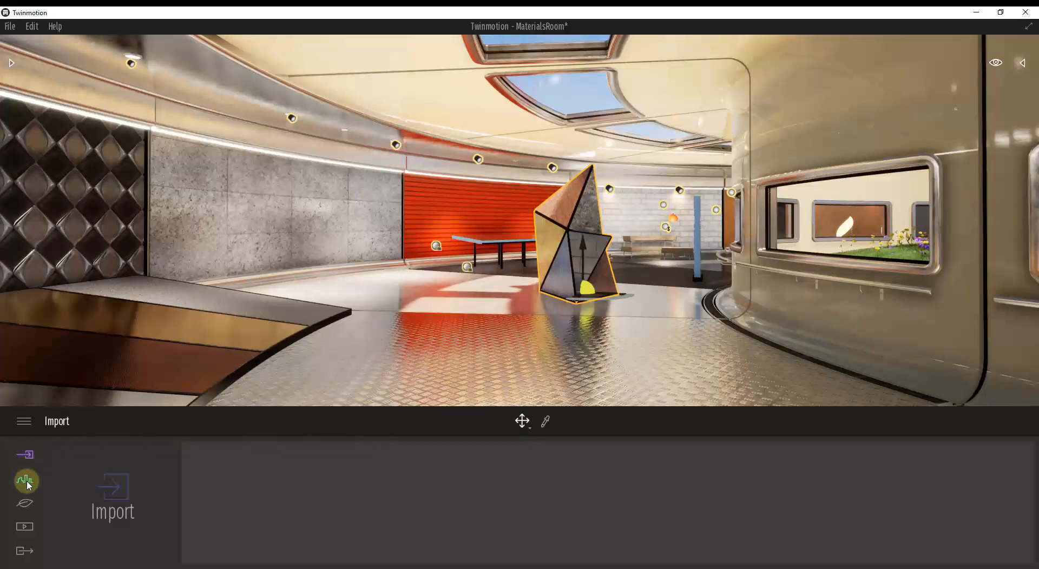
click(26, 482)
click(30, 506)
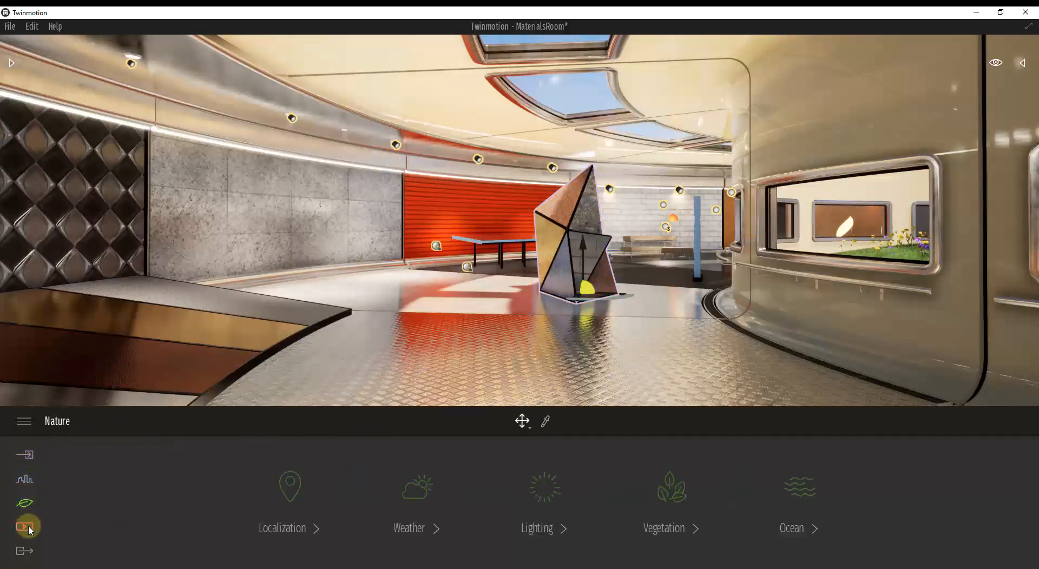
click(25, 554)
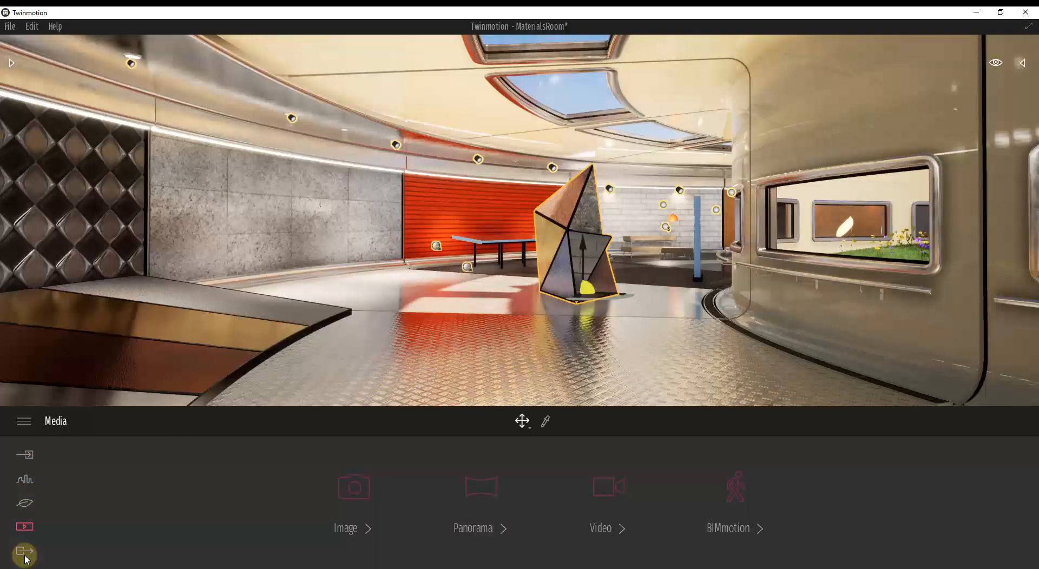
click(31, 455)
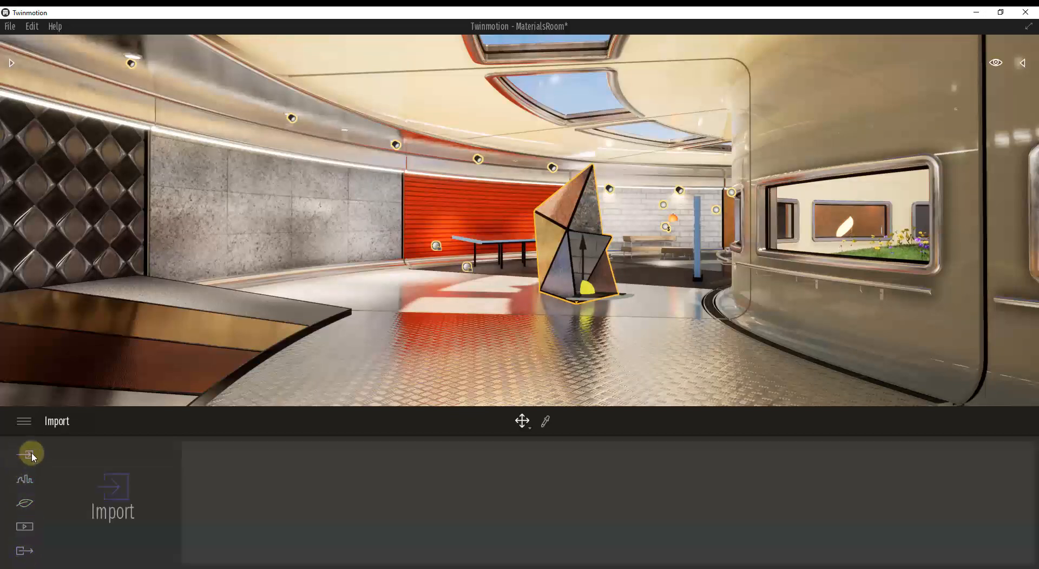
click(28, 482)
click(27, 506)
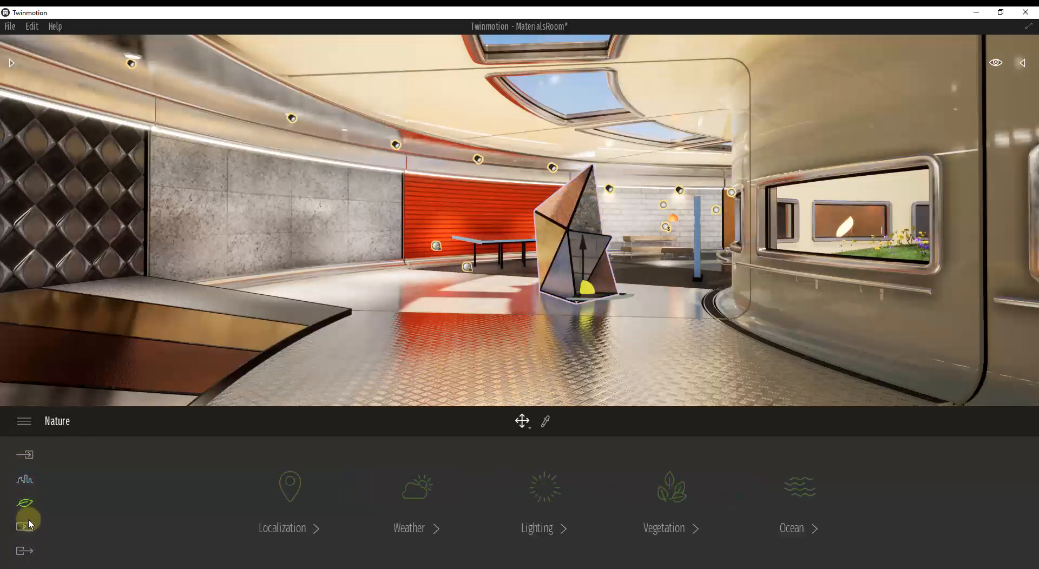
click(28, 525)
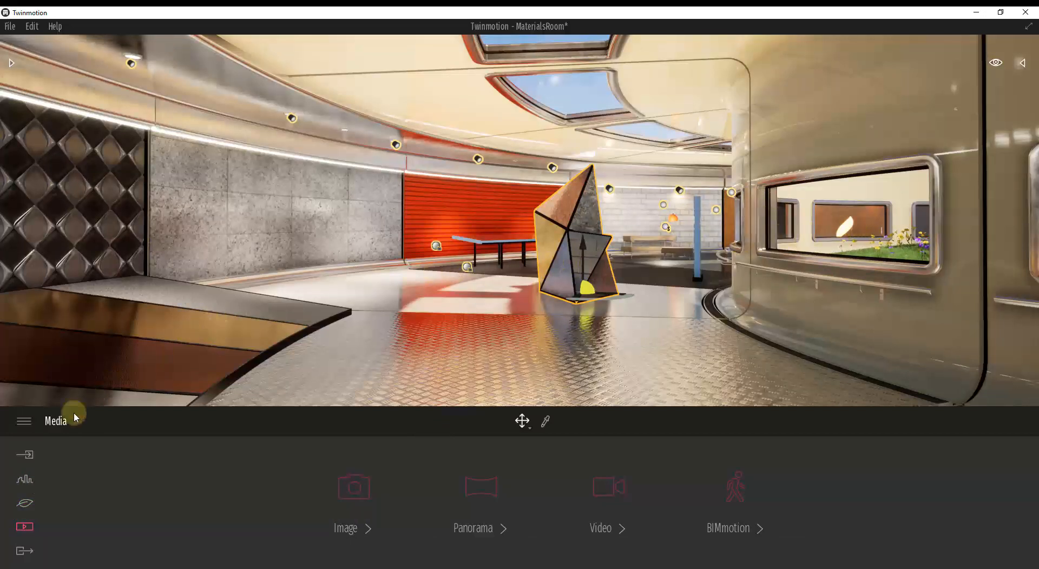
click(24, 483)
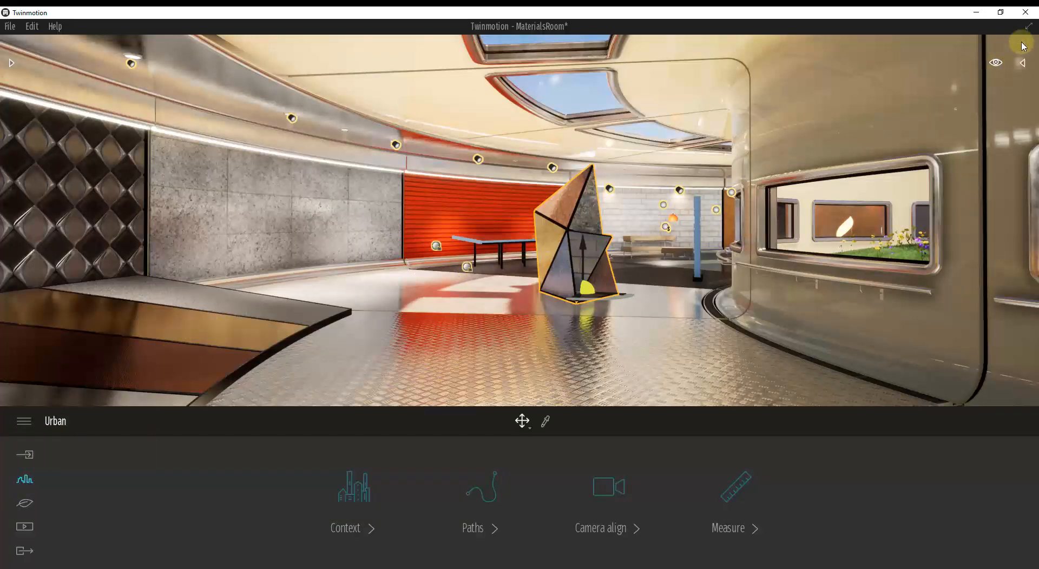
right_drag(518, 219, 518, 219)
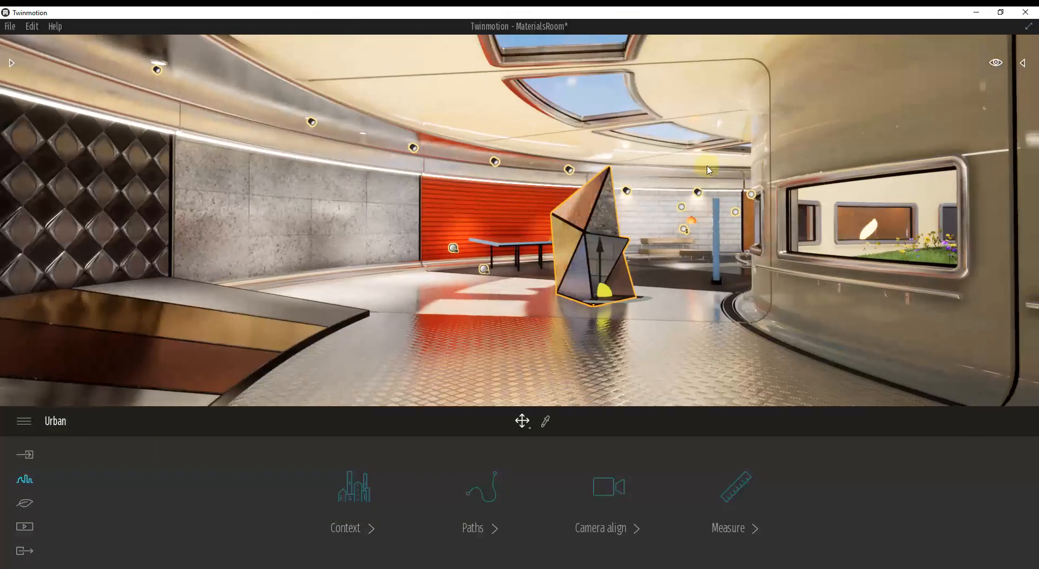
- Browse the Trees collection under Vegetation and landscape in the asset library
click(12, 65)
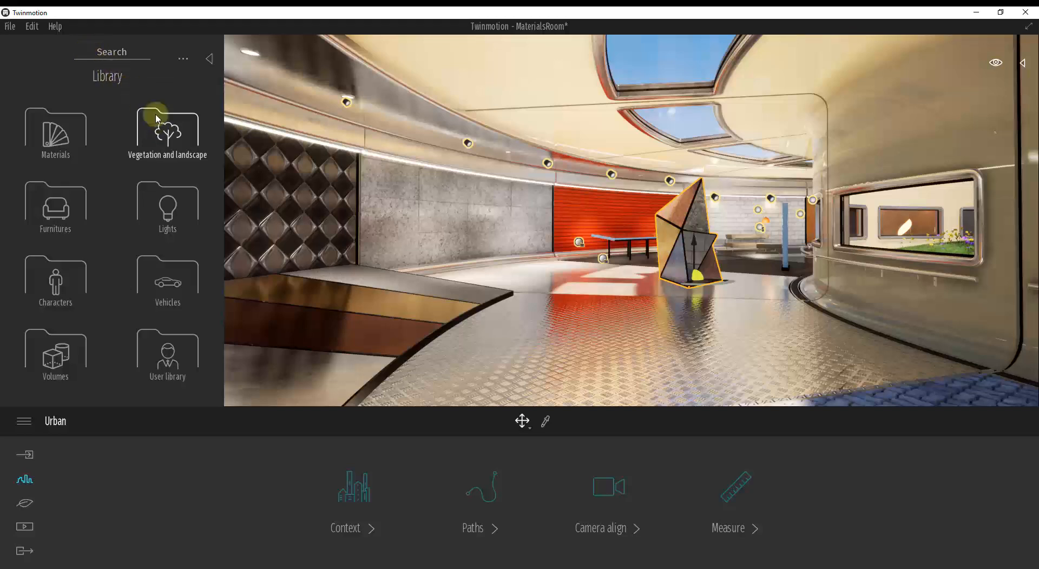
click(172, 138)
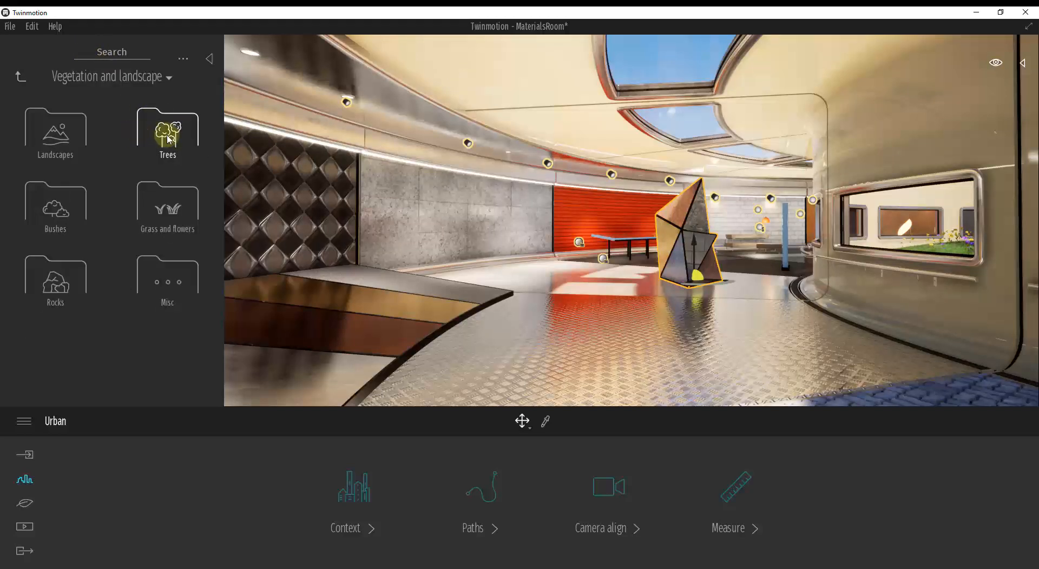
click(167, 137)
scroll(184, 270, down, 5)
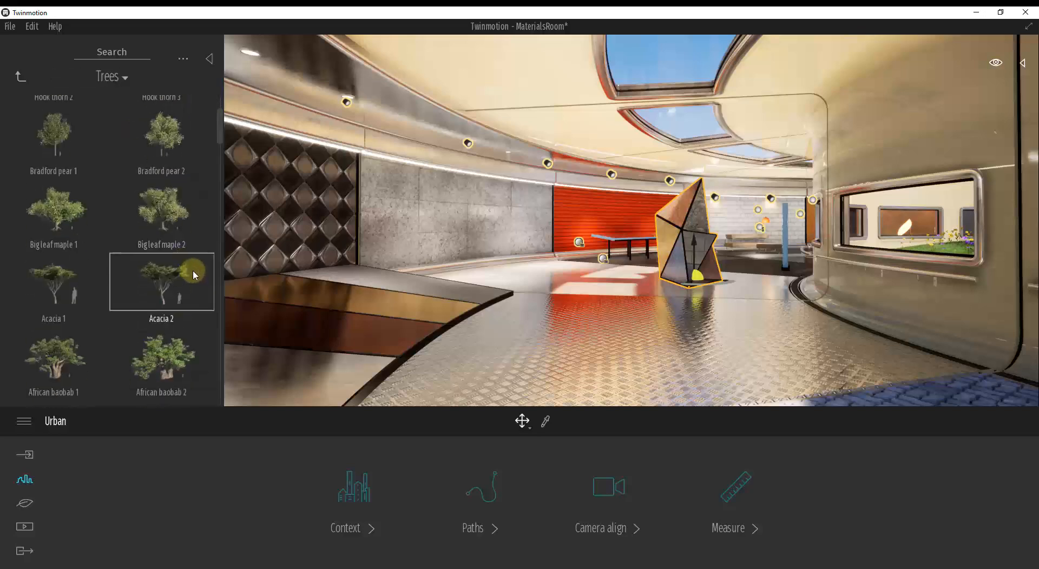
scroll(172, 260, down, 1)
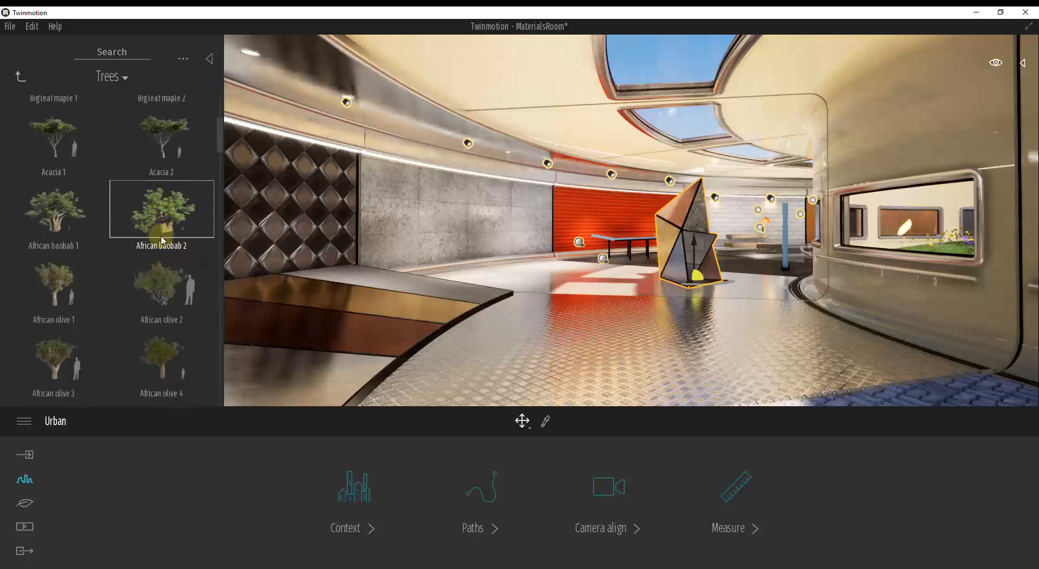
scroll(179, 200, down, 6)
scroll(188, 192, down, 12)
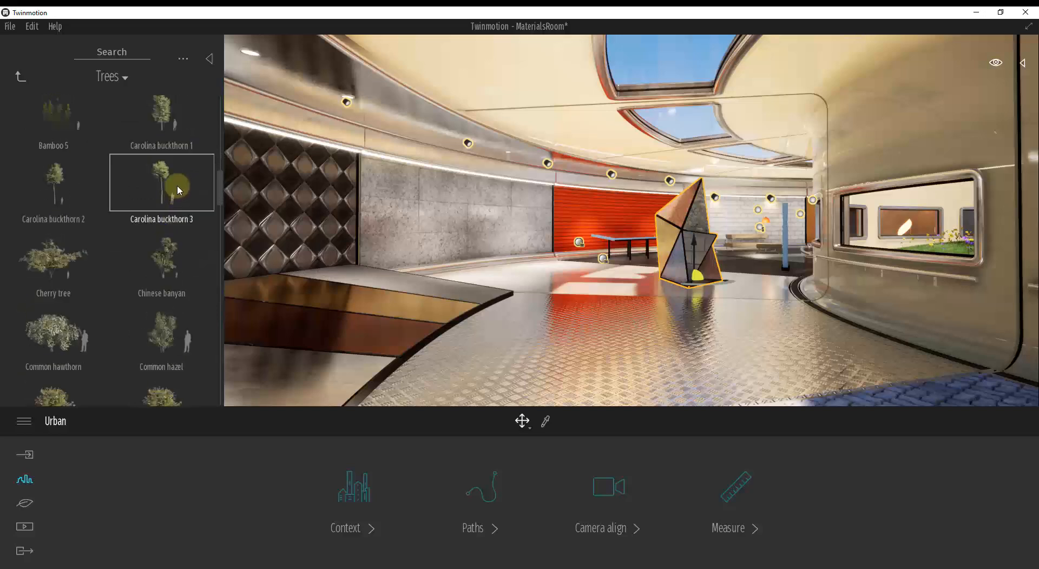
scroll(160, 191, down, 5)
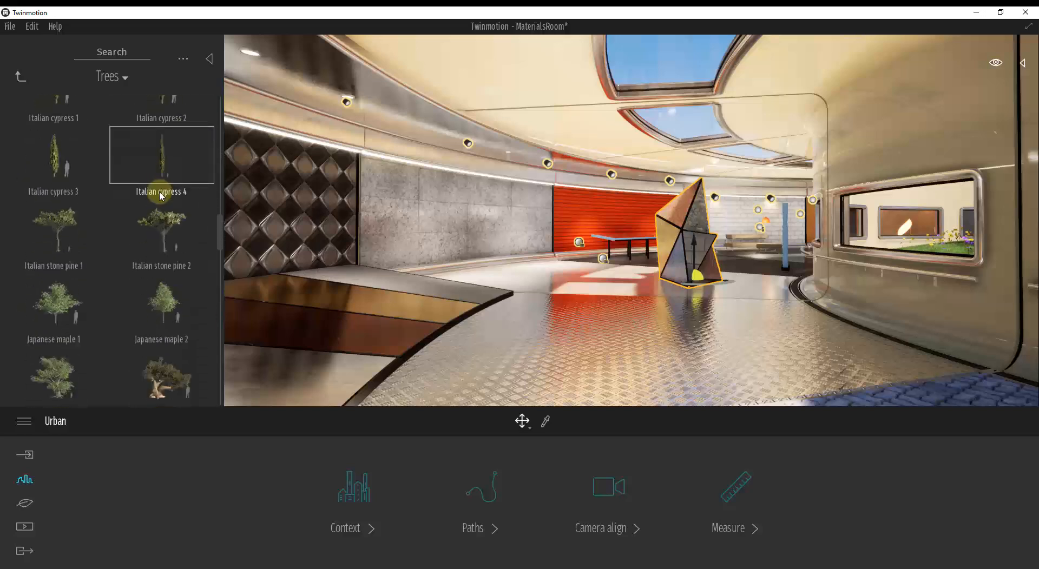
- Place the Adrian character from the library's Humans collection on the metal floor in front of the faceted sculpture
click(113, 79)
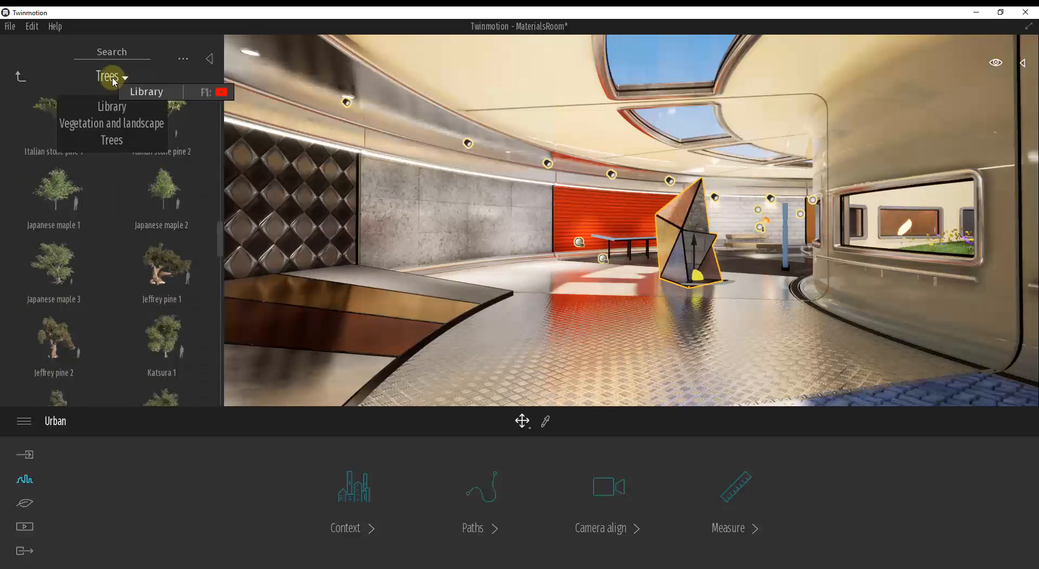
click(115, 115)
click(58, 284)
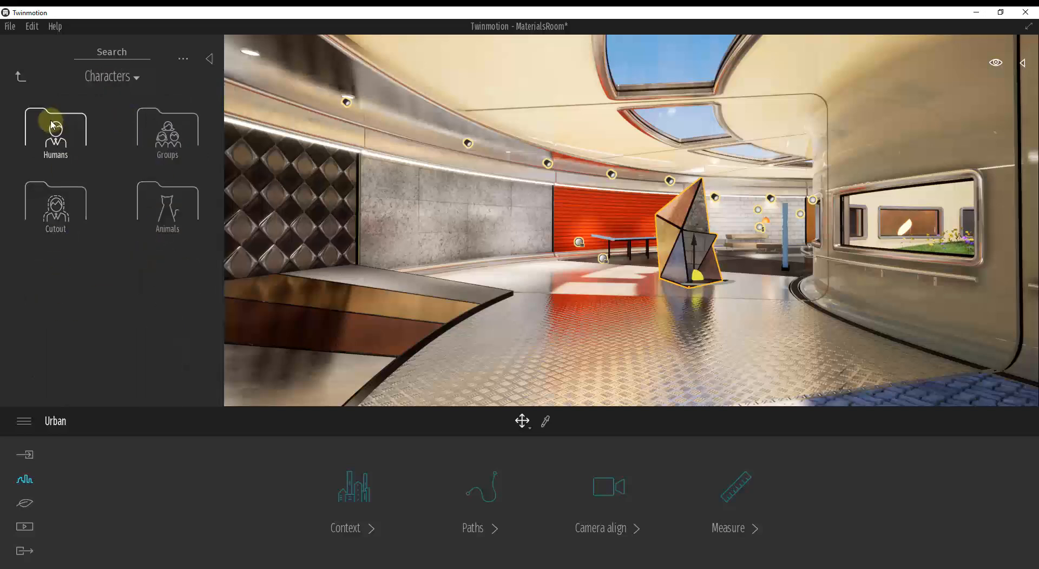
click(60, 139)
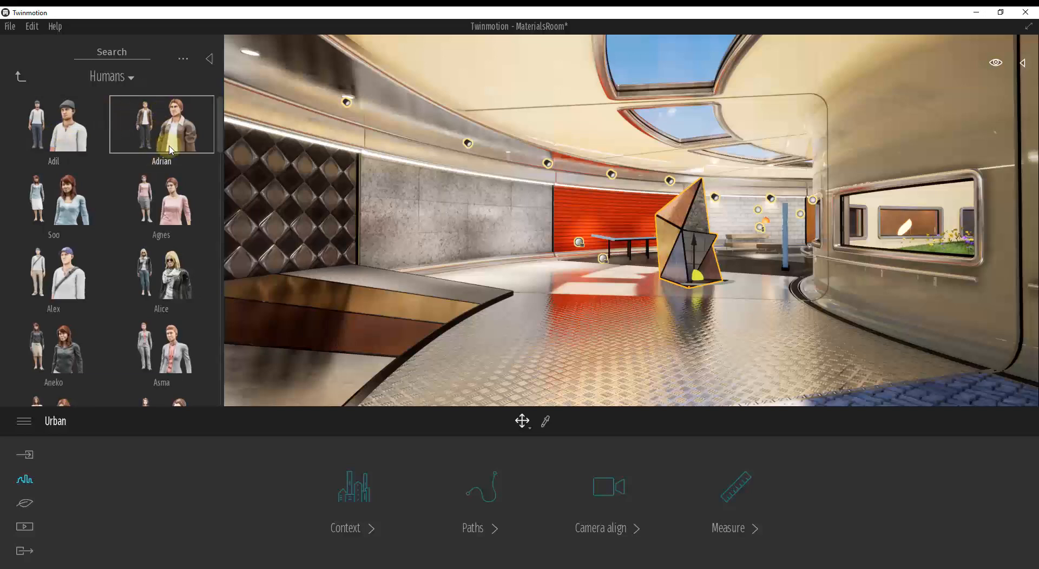
drag(171, 151, 511, 304)
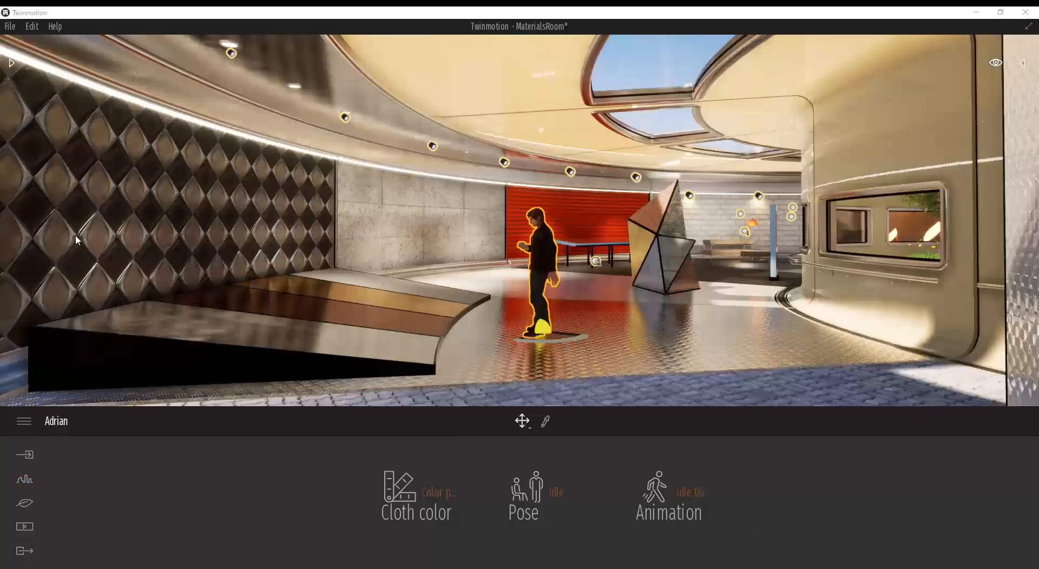
- Pick the diamond plate floor's material and replace it with the Bronze material from the library's Metal collection
click(11, 64)
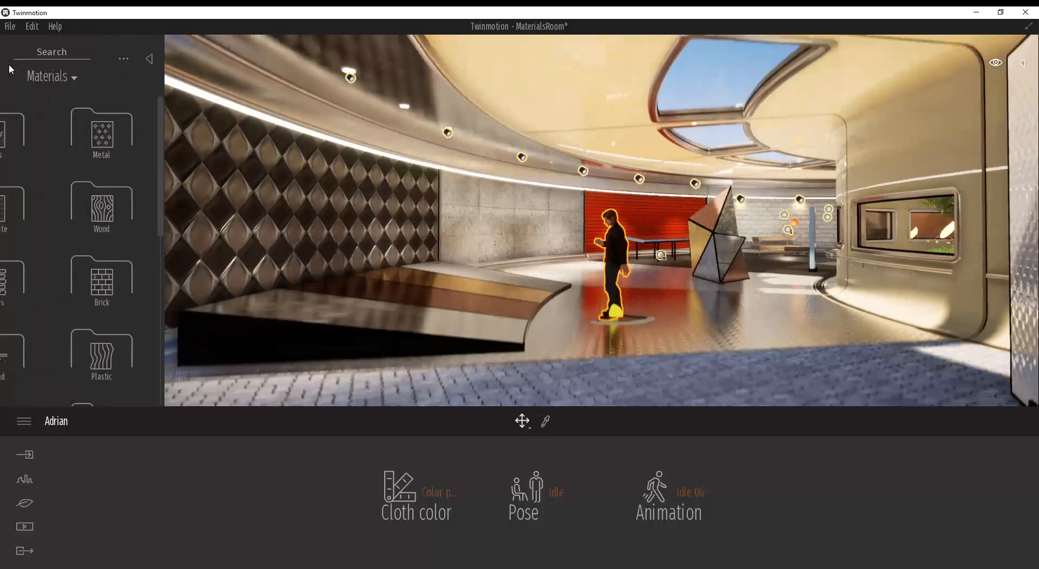
click(545, 424)
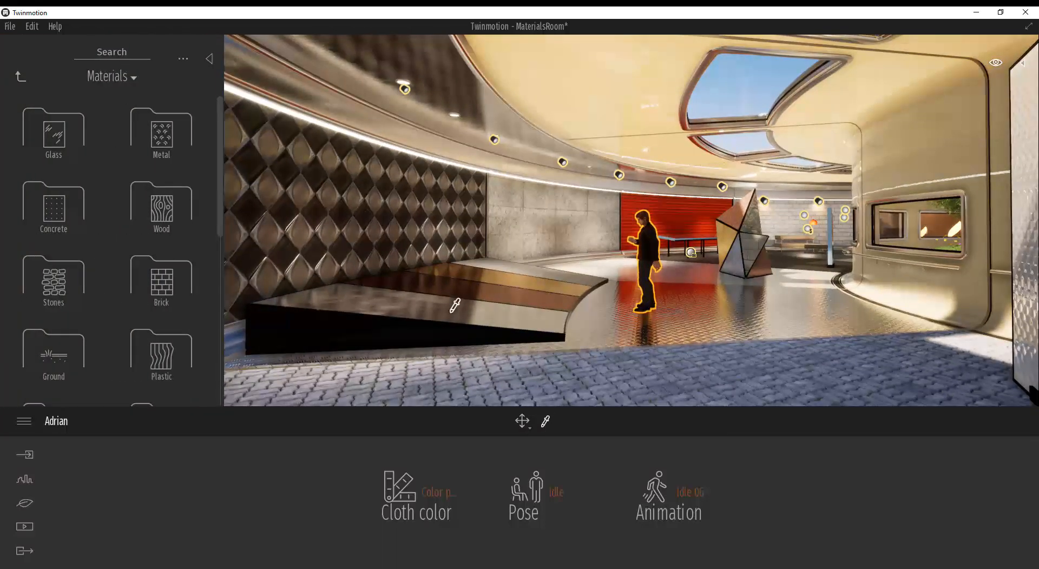
click(620, 333)
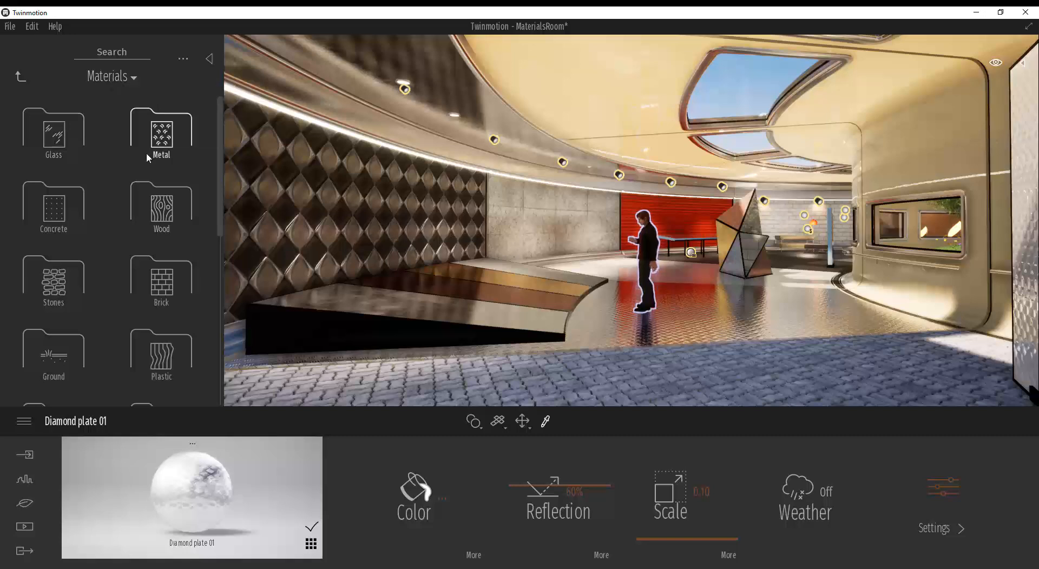
click(173, 130)
mouse_move(165, 208)
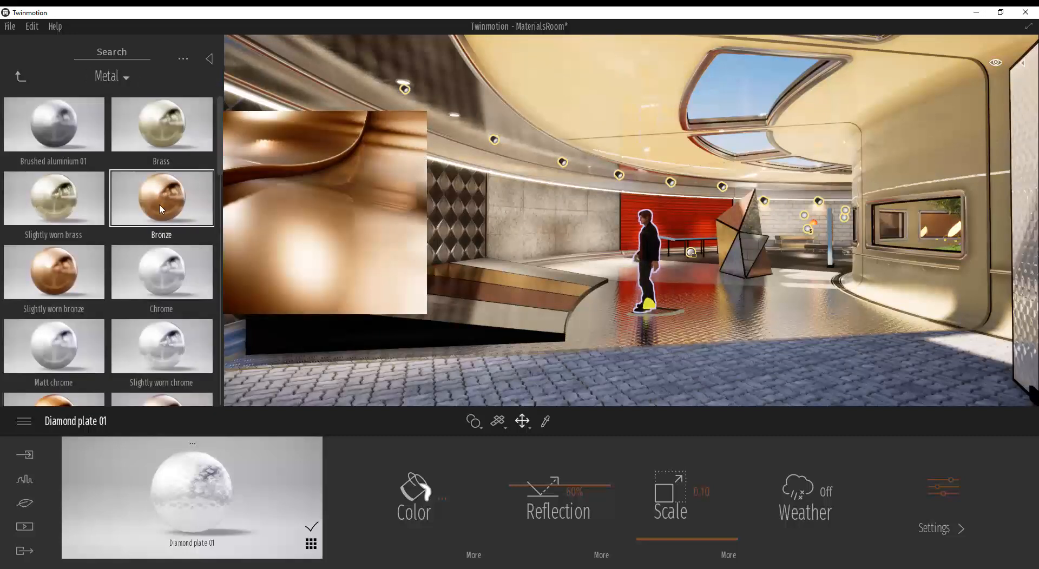
drag(162, 210, 637, 309)
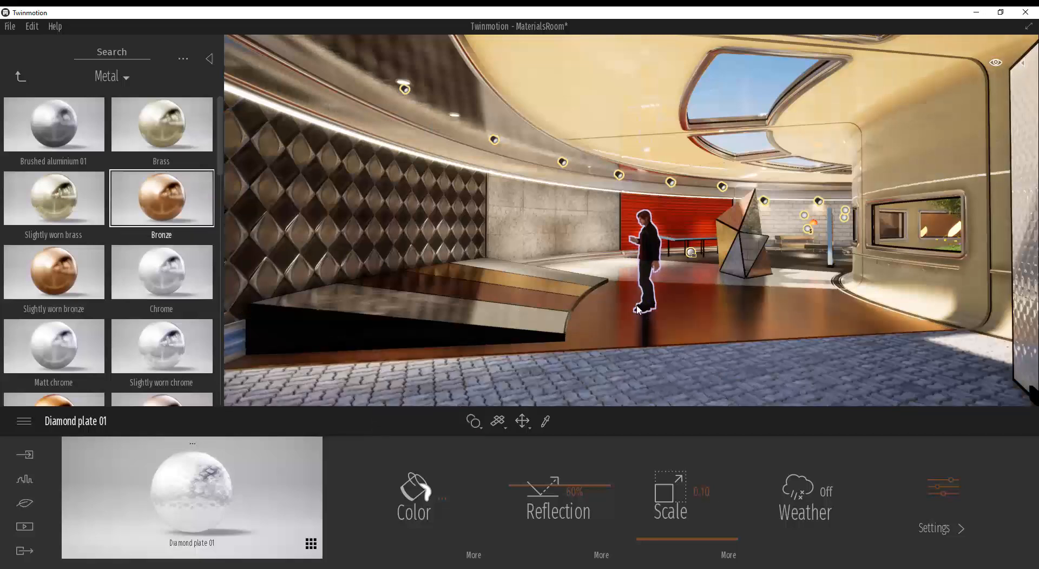
click(632, 314)
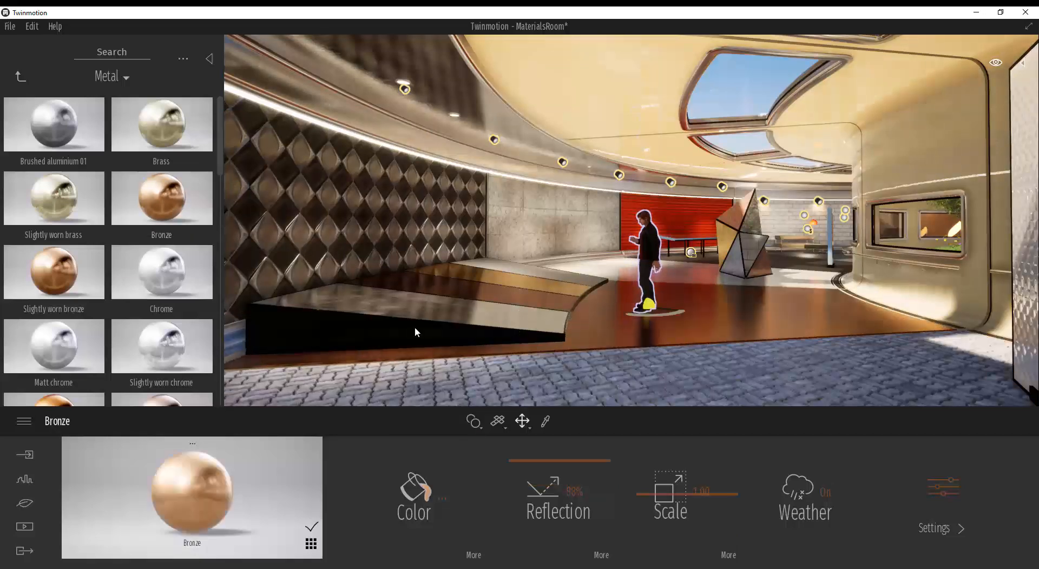
- Go back to the library's top level and open the Materials category
click(104, 87)
click(113, 106)
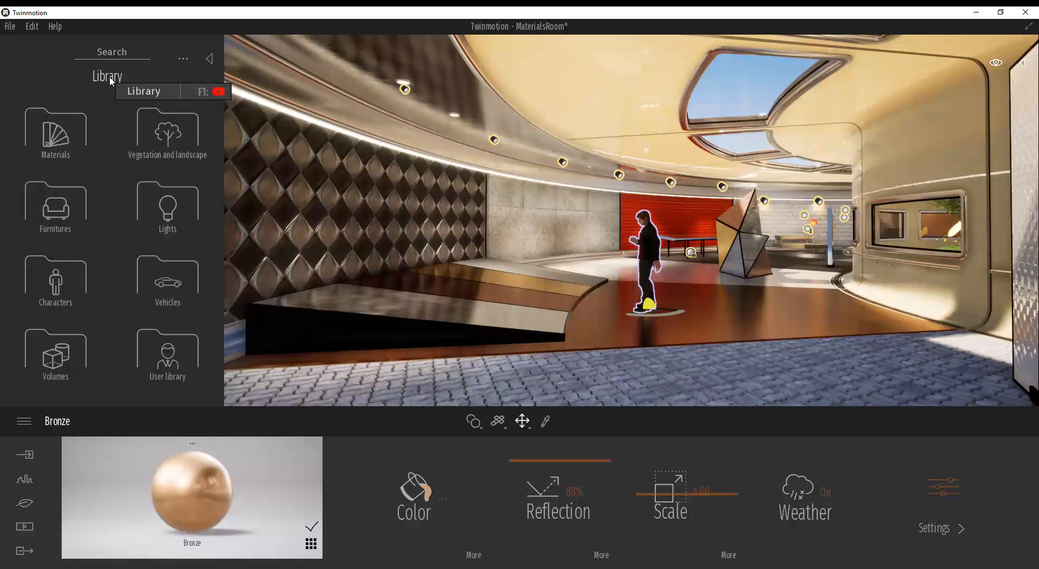
click(59, 138)
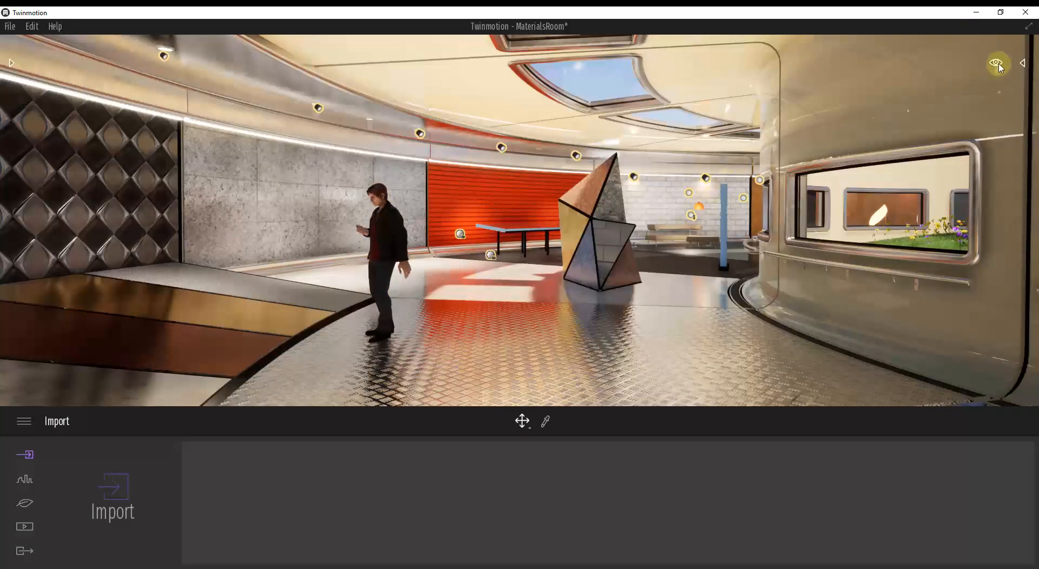
- Set the scene's day time to 11:08 and turn the view toward the curved wall's windows
click(996, 65)
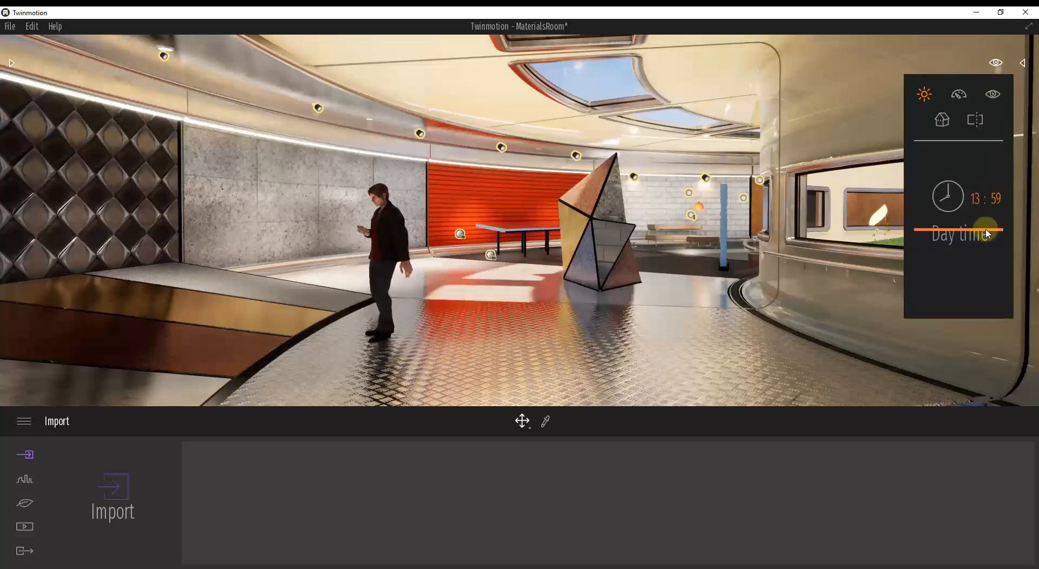
right_drag(636, 229, 809, 199)
right_drag(721, 202, 845, 152)
mouse_move(994, 64)
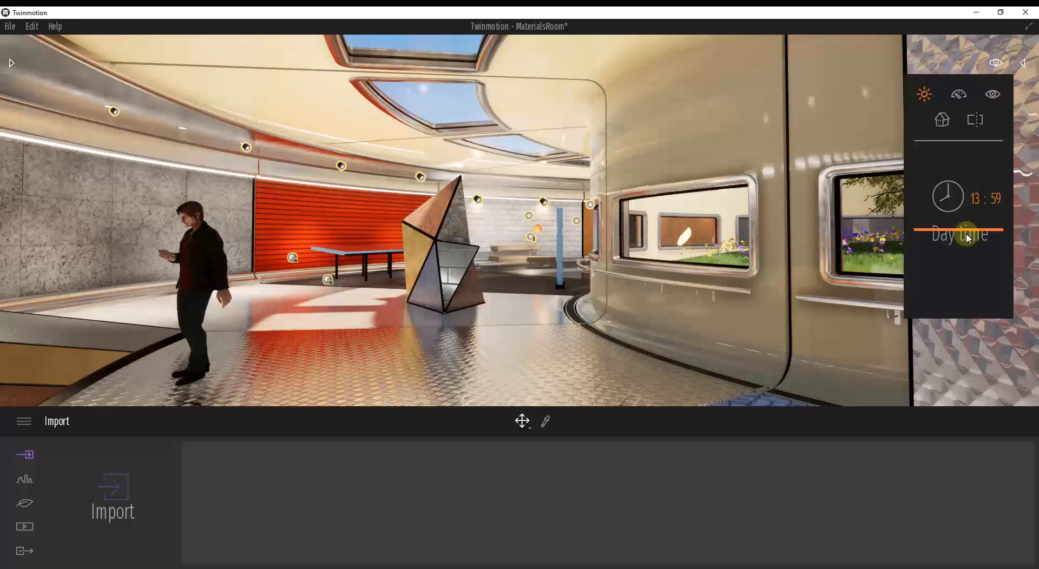
mouse_move(964, 218)
mouse_down()
mouse_move(965, 205)
mouse_move(968, 240)
mouse_move(964, 210)
mouse_up()
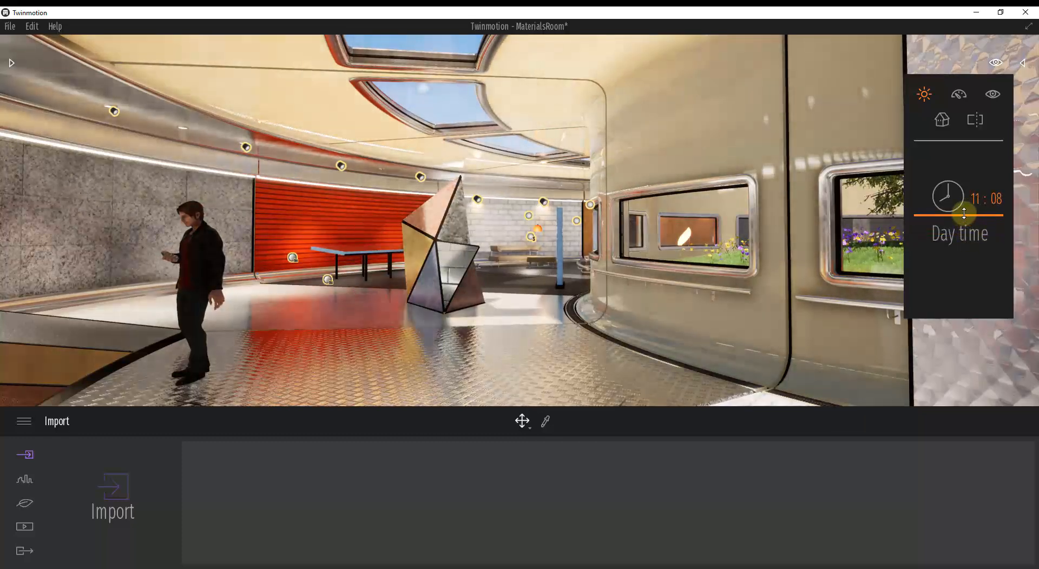
- Look through the navigation speed, view mode and Views options, switching to the Top view and back to Perspective
click(958, 97)
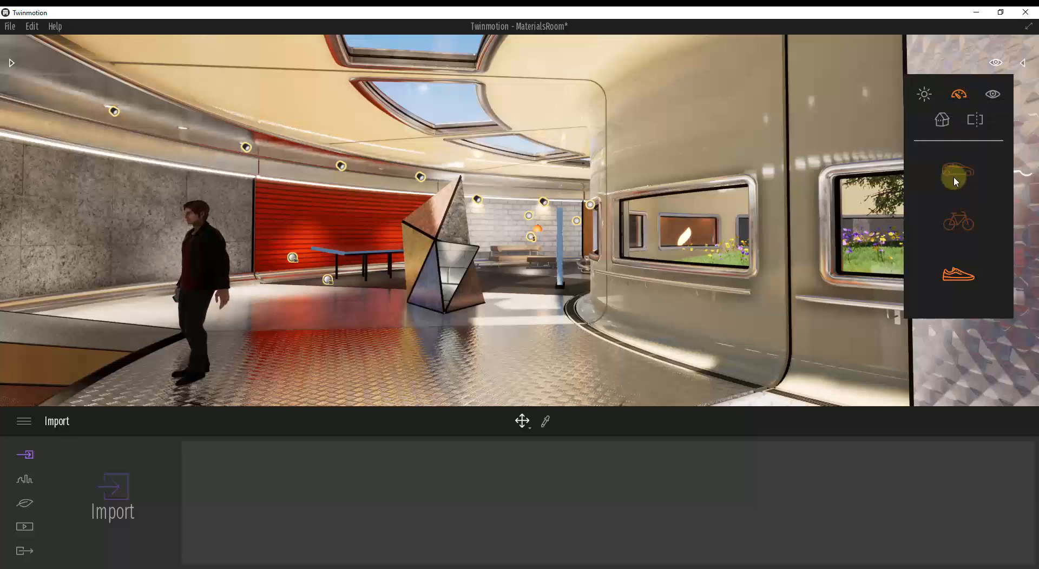
click(993, 95)
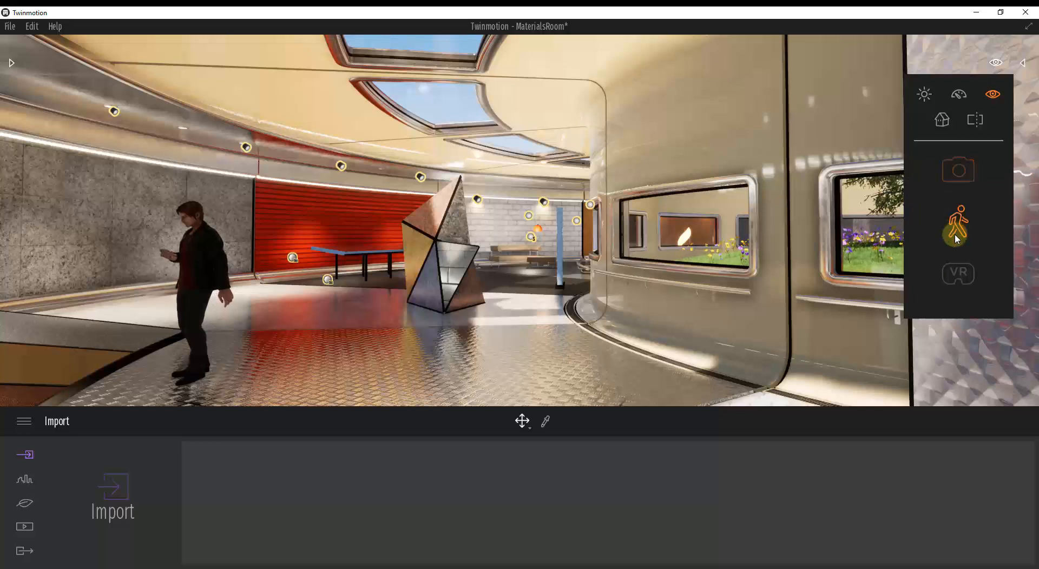
click(941, 121)
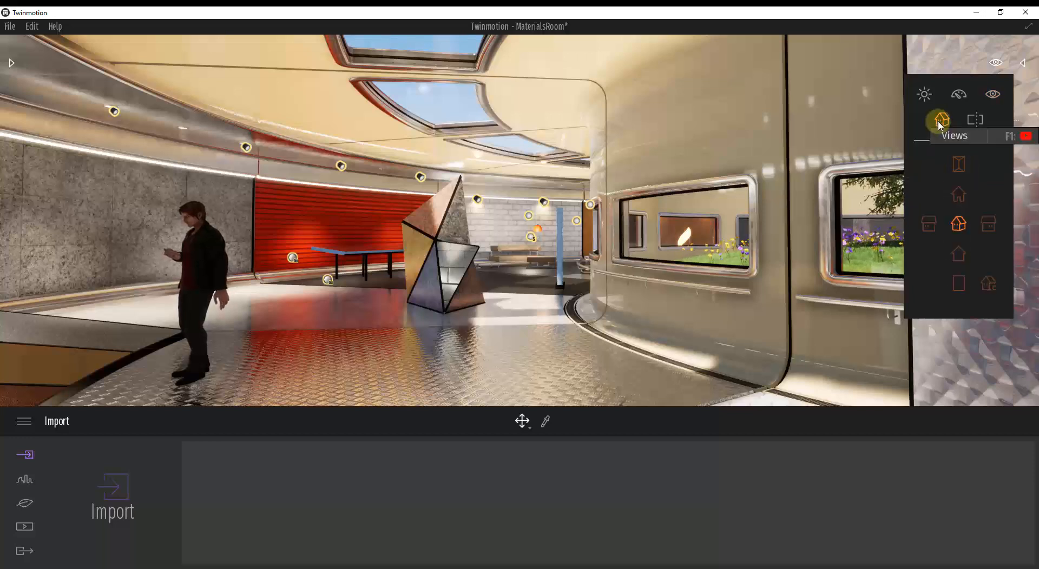
click(960, 172)
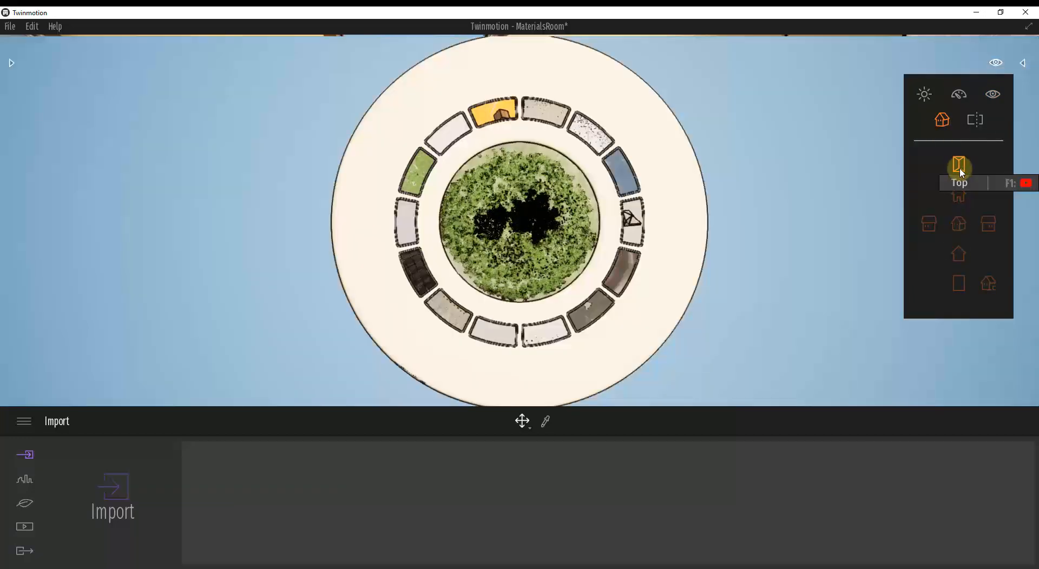
click(958, 226)
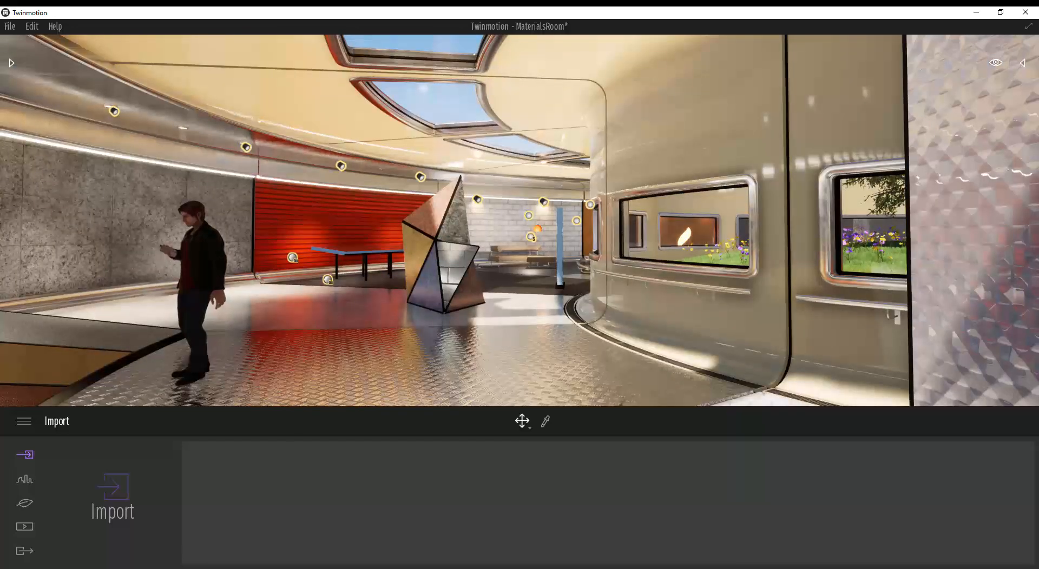
- Reopen the view settings, examine the Clipping option and return to the Views choices
mouse_move(996, 63)
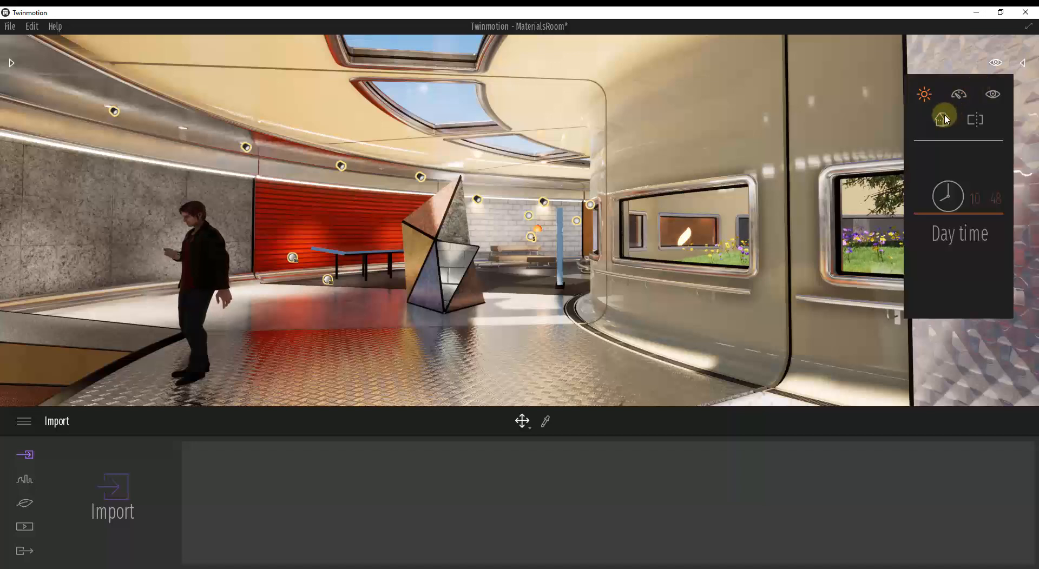
click(974, 120)
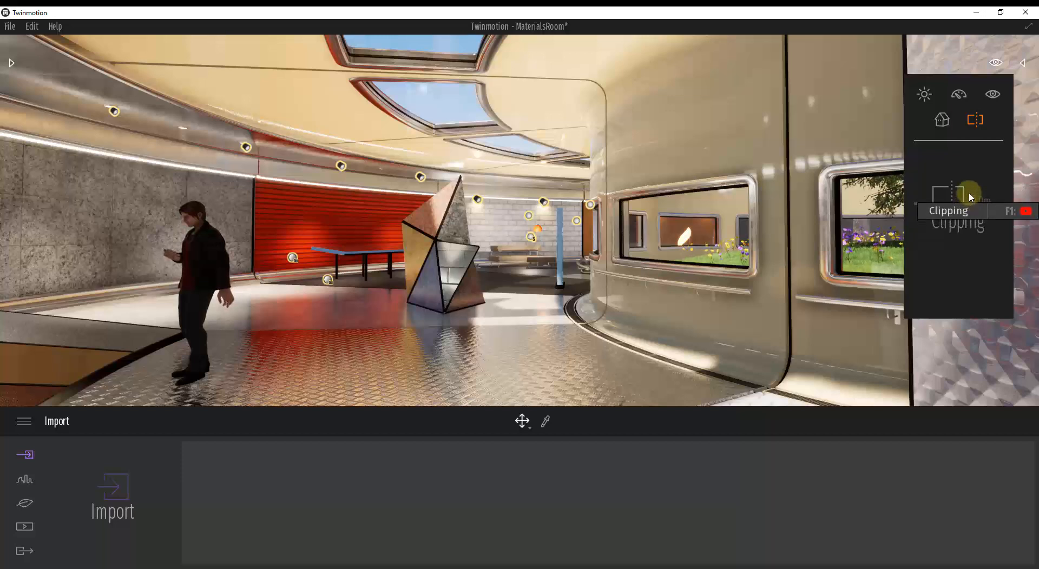
click(942, 120)
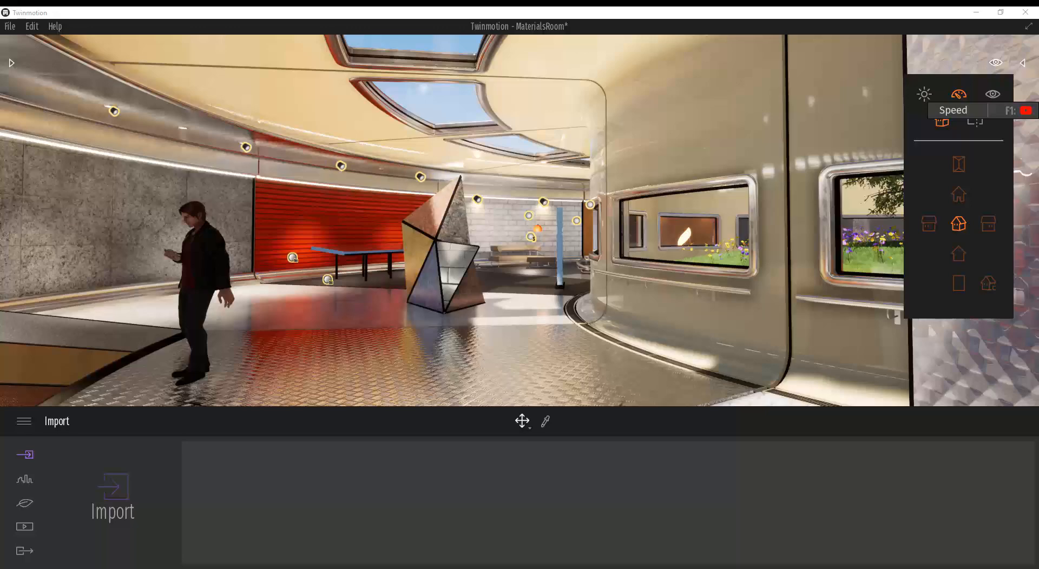
- Open the help video for the Speed setting in the browser, play it and switch back to Twinmotion
key(F1)
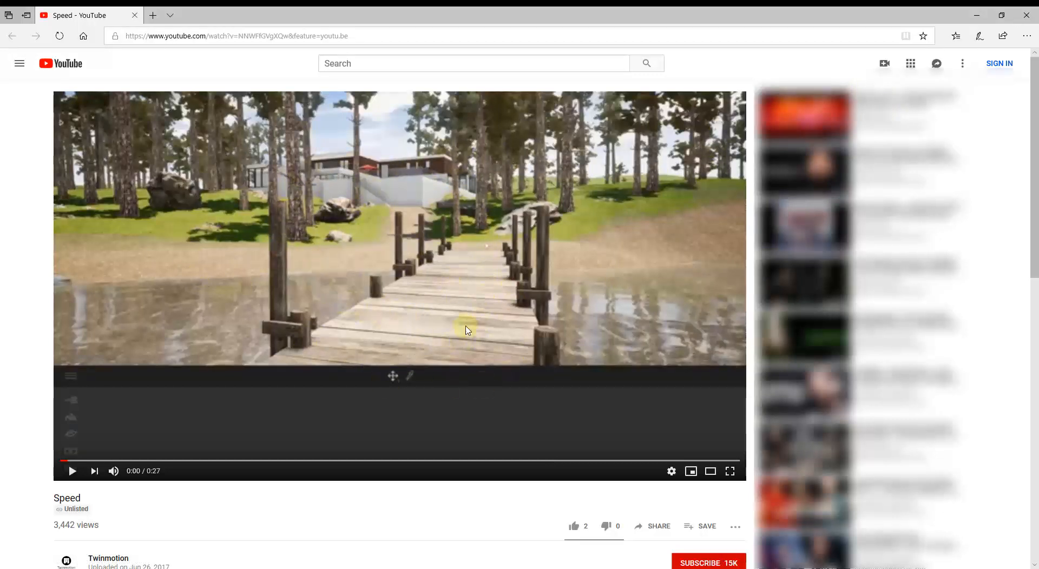
click(399, 278)
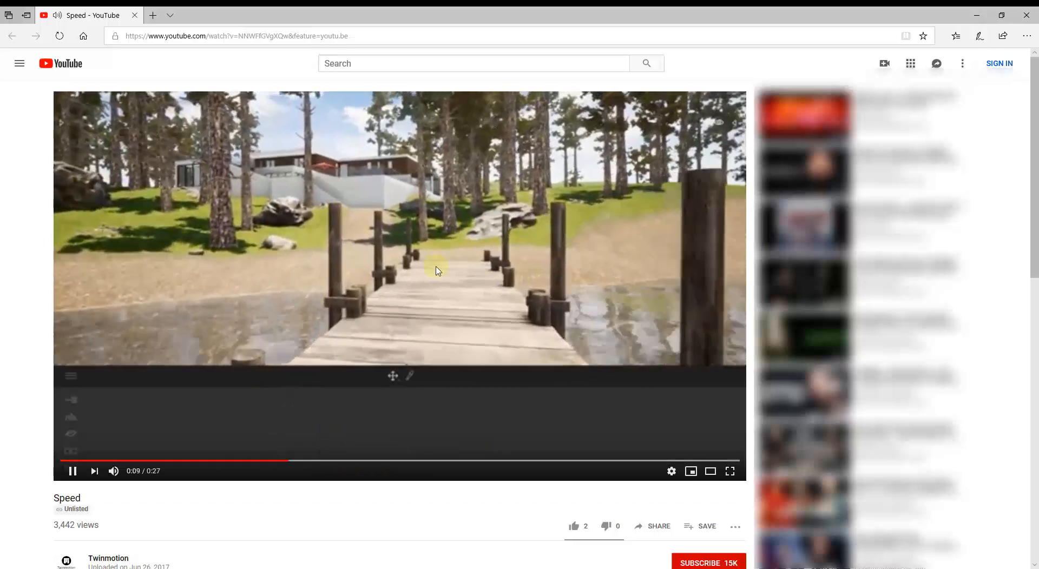
scroll(349, 371, down, 4)
scroll(355, 367, up, 4)
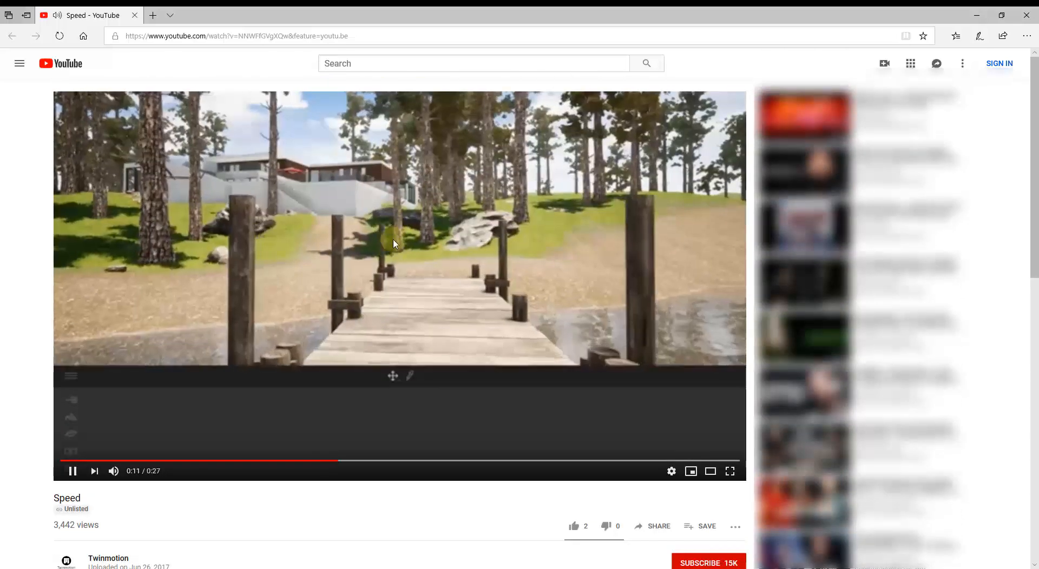
click(508, 413)
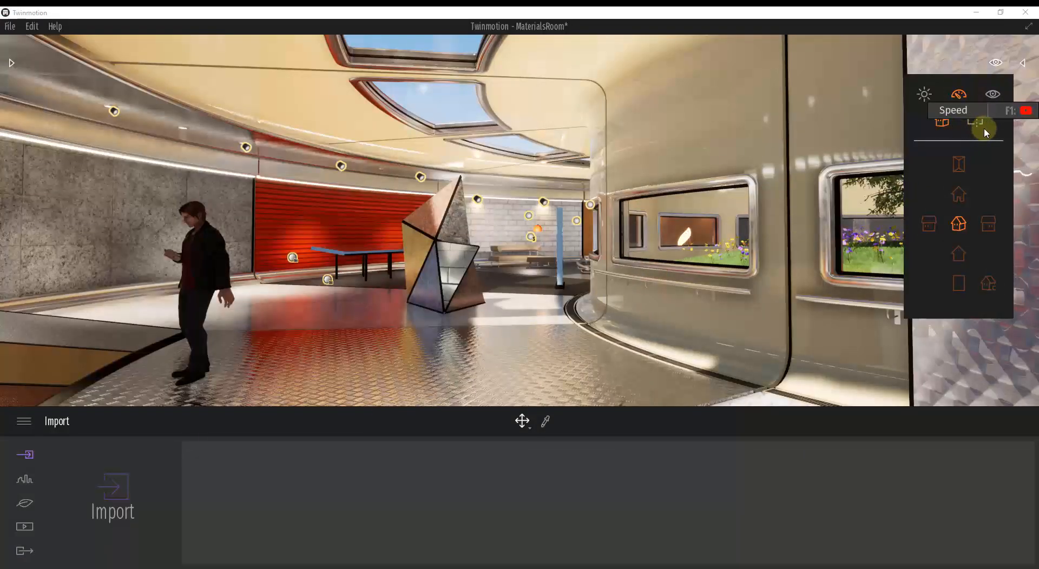
- Close and reopen the view settings and shift the scene's day time slightly
click(996, 64)
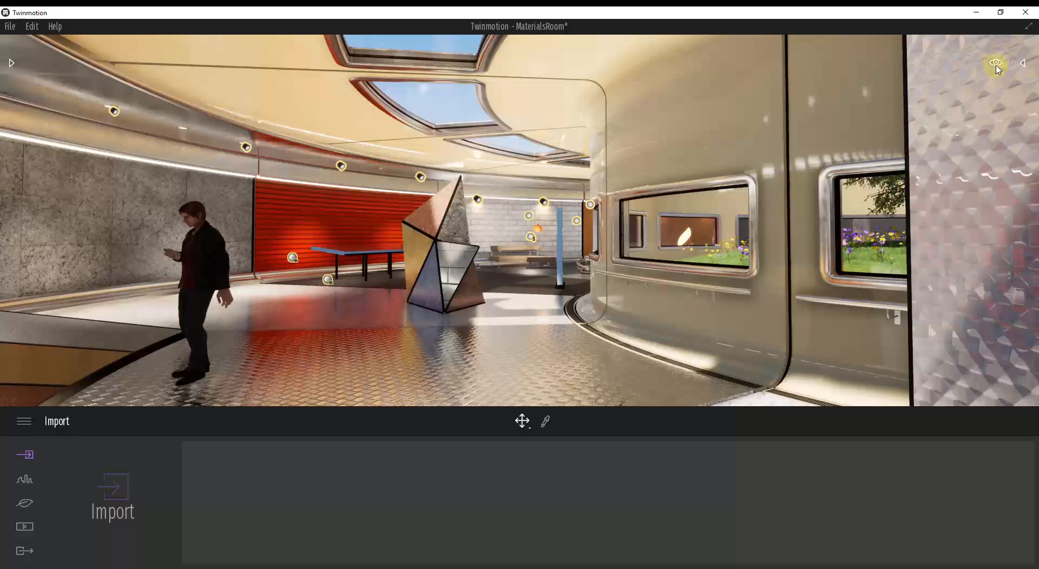
click(996, 64)
drag(963, 210, 966, 212)
- Expand the scene list and select Object00 near the top of the MaterialAndLights.FBX container
click(1022, 63)
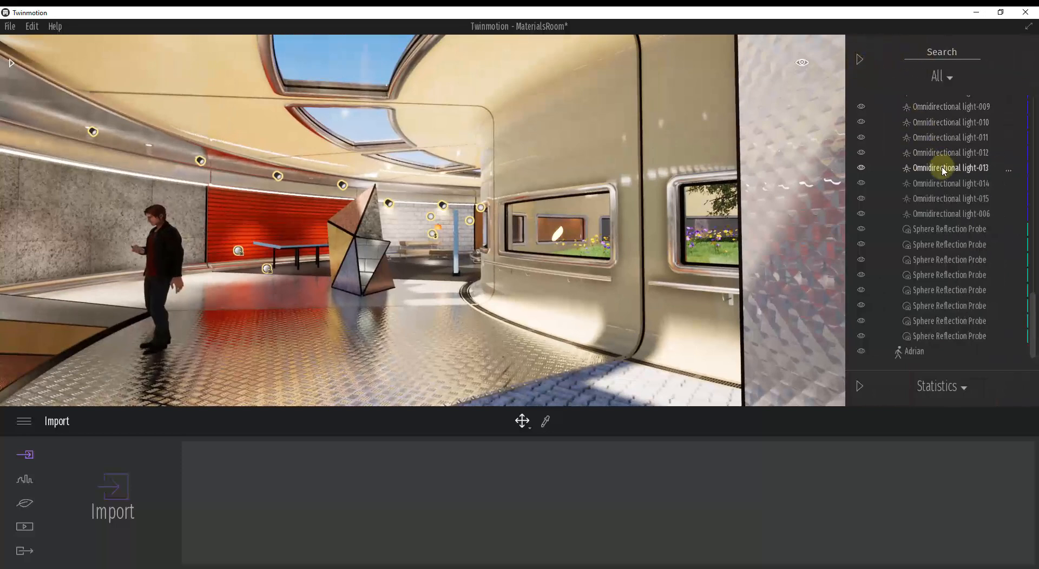
scroll(951, 216, up, 8)
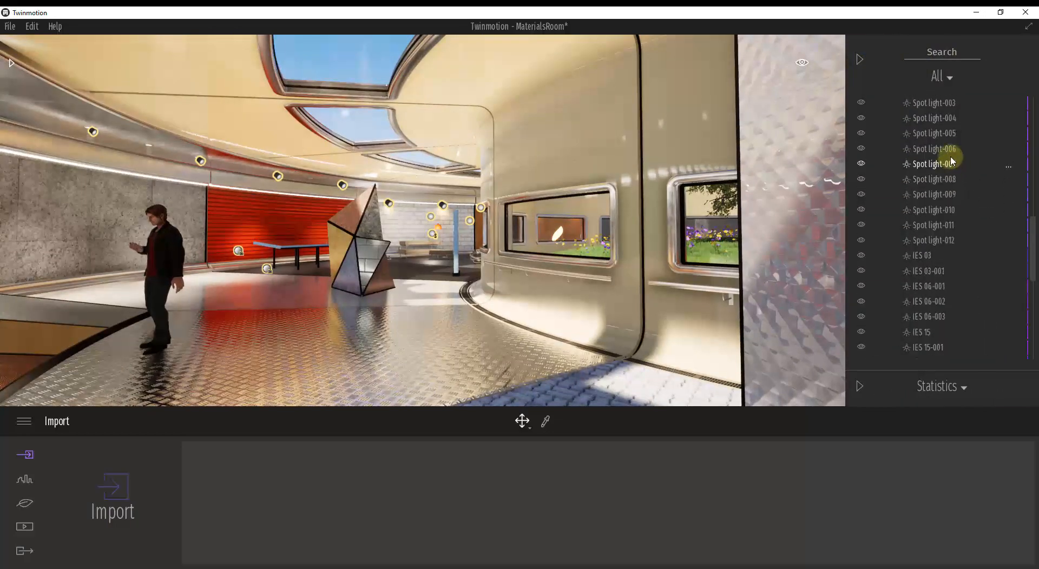
drag(1031, 216, 1030, 116)
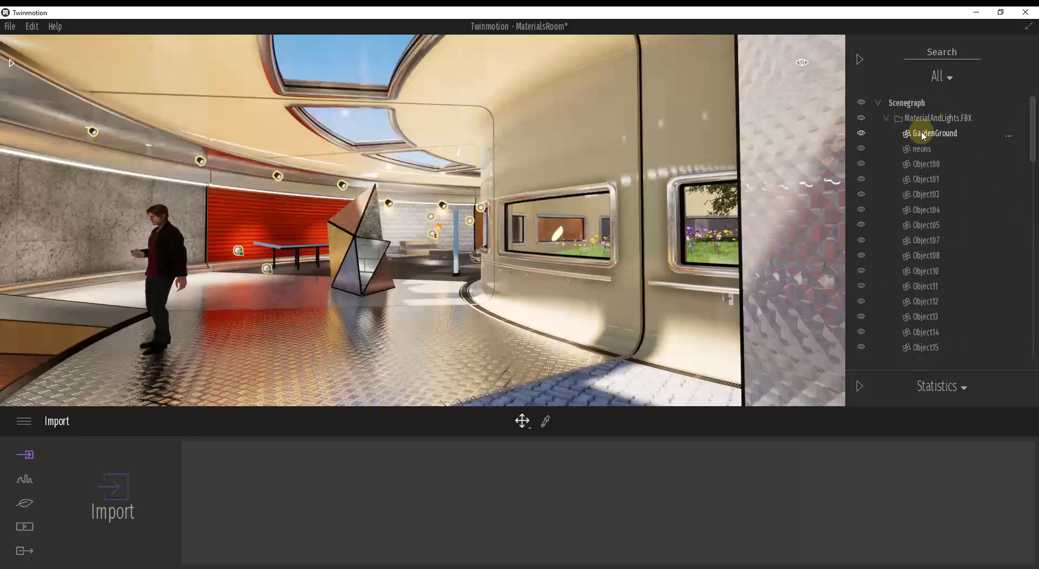
click(924, 164)
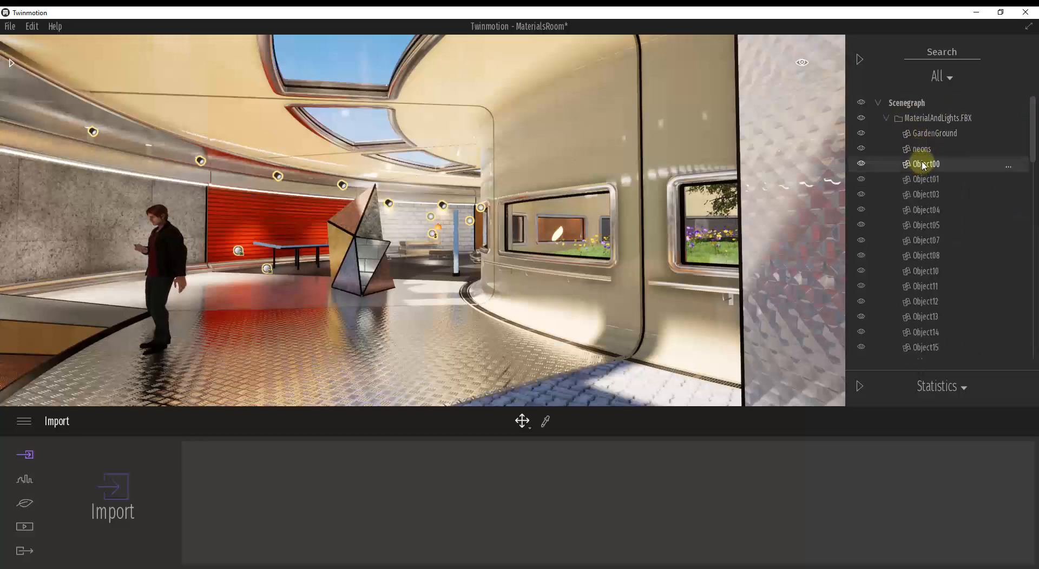
- Filter the scene list by Object, and change the filter to Light
click(940, 77)
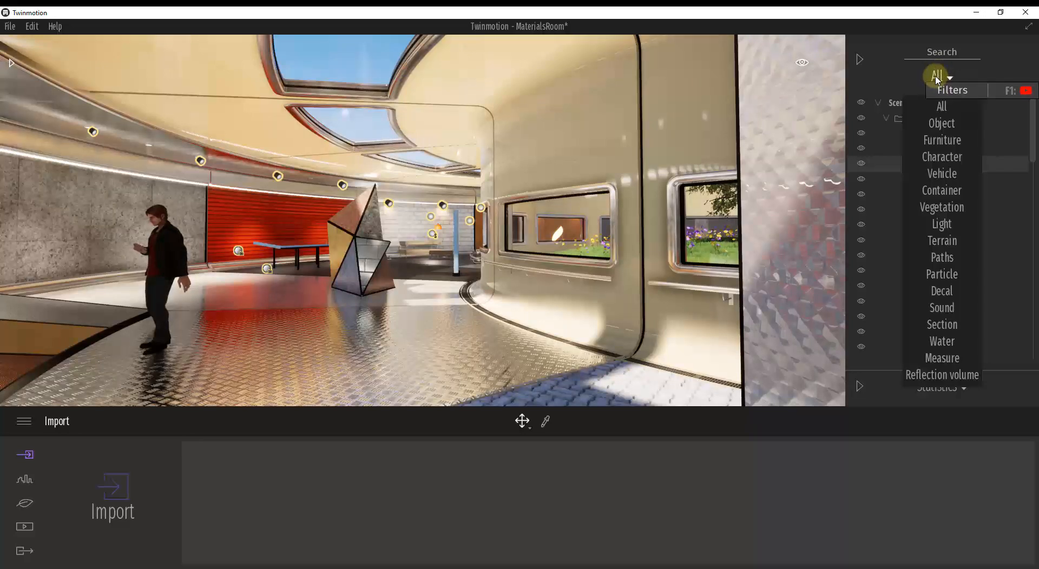
click(942, 124)
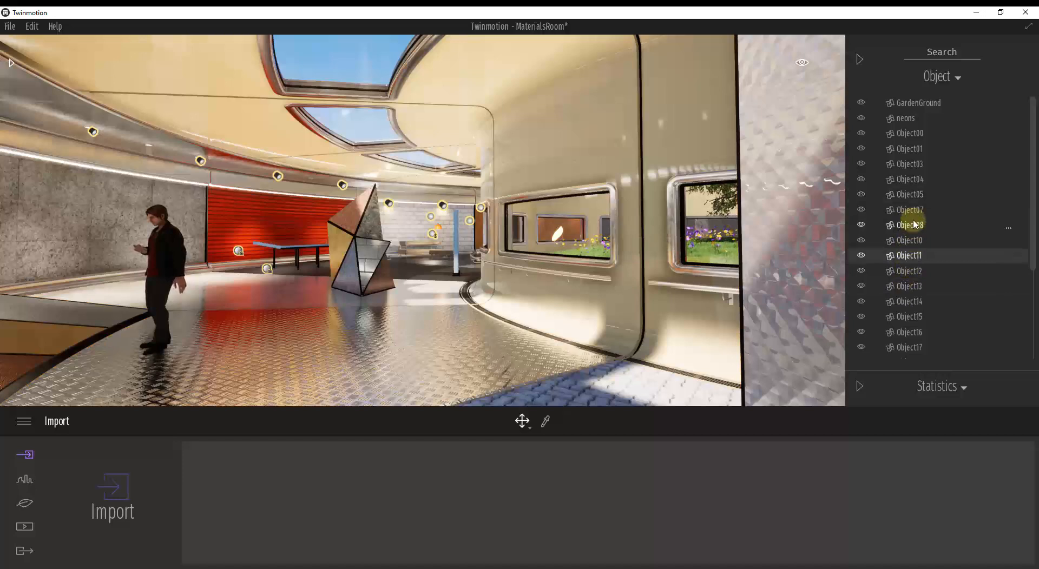
click(912, 181)
click(934, 77)
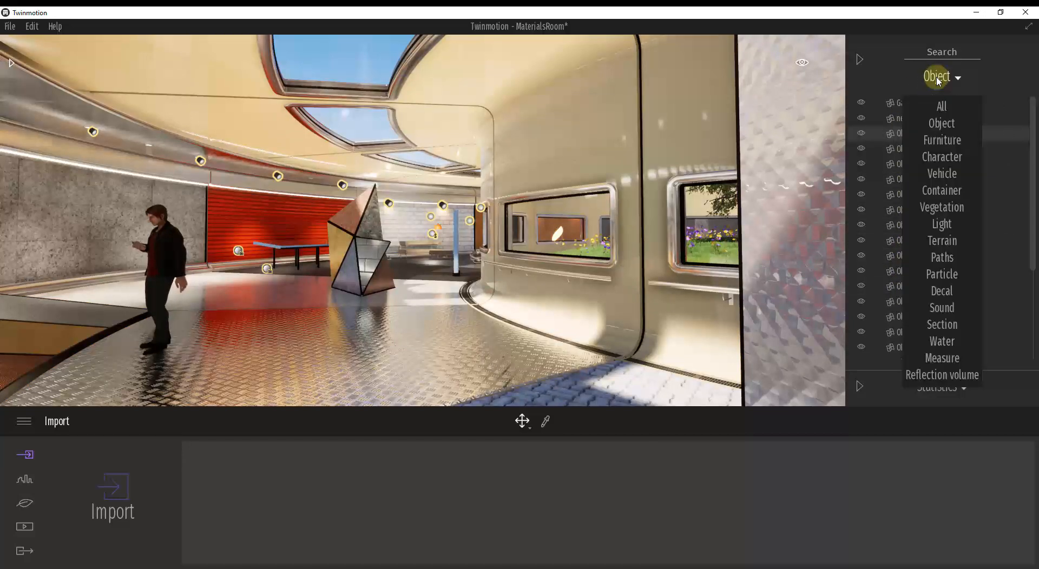
click(943, 225)
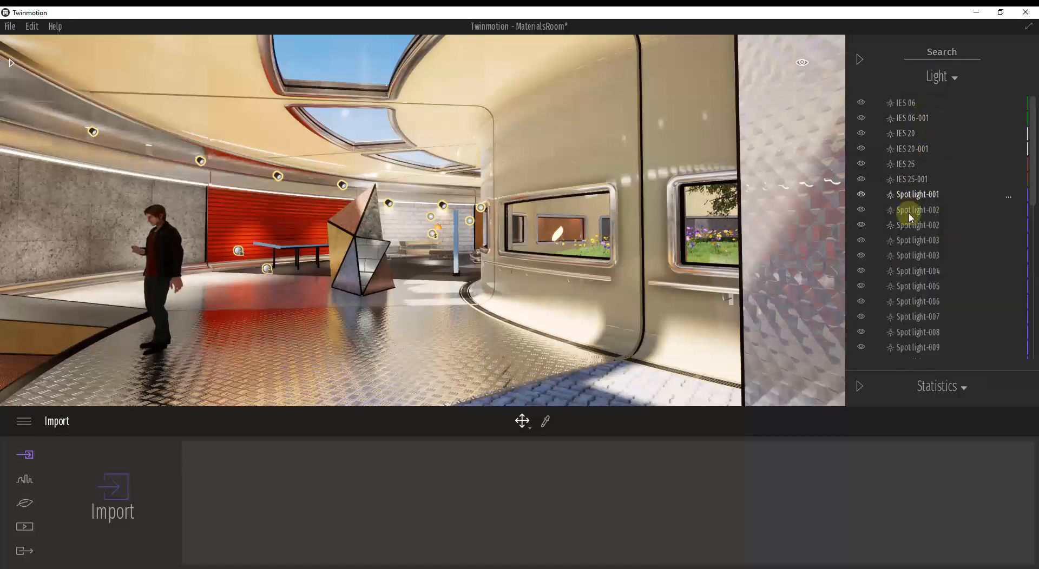
- Select the spot light above the blue table, view its list options and toggle its visibility off
click(278, 176)
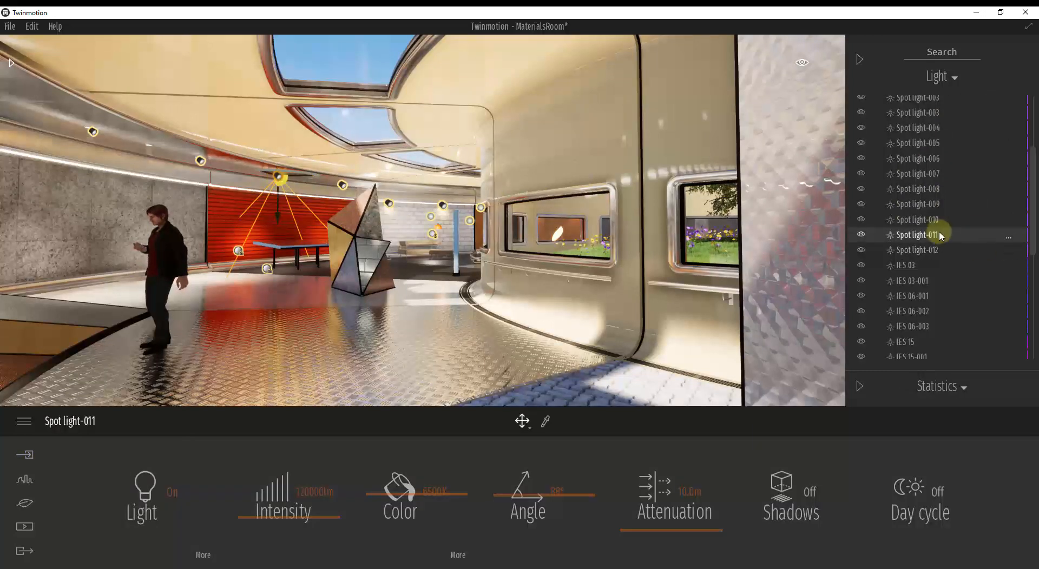
click(1009, 238)
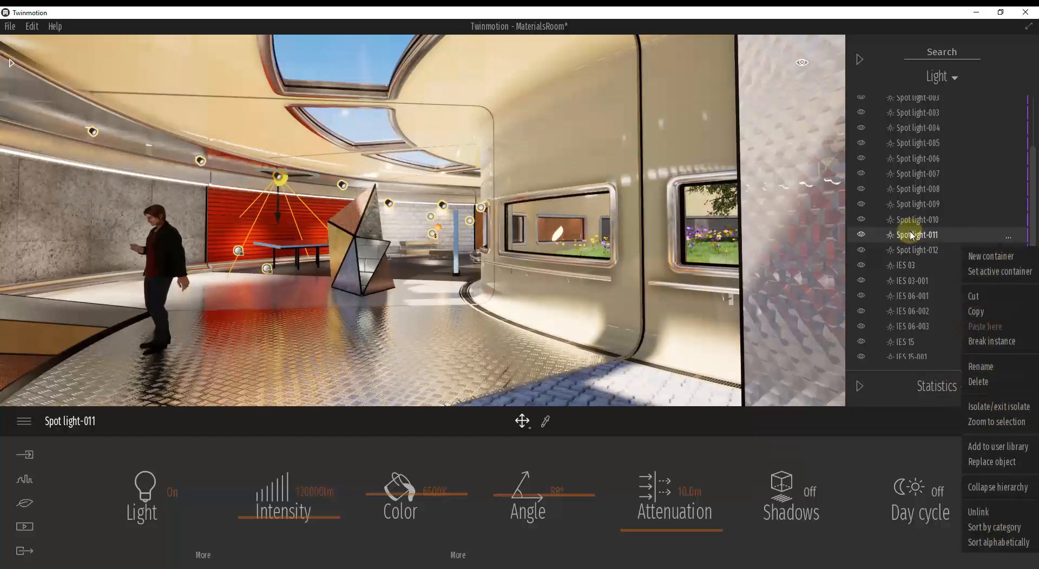
click(862, 236)
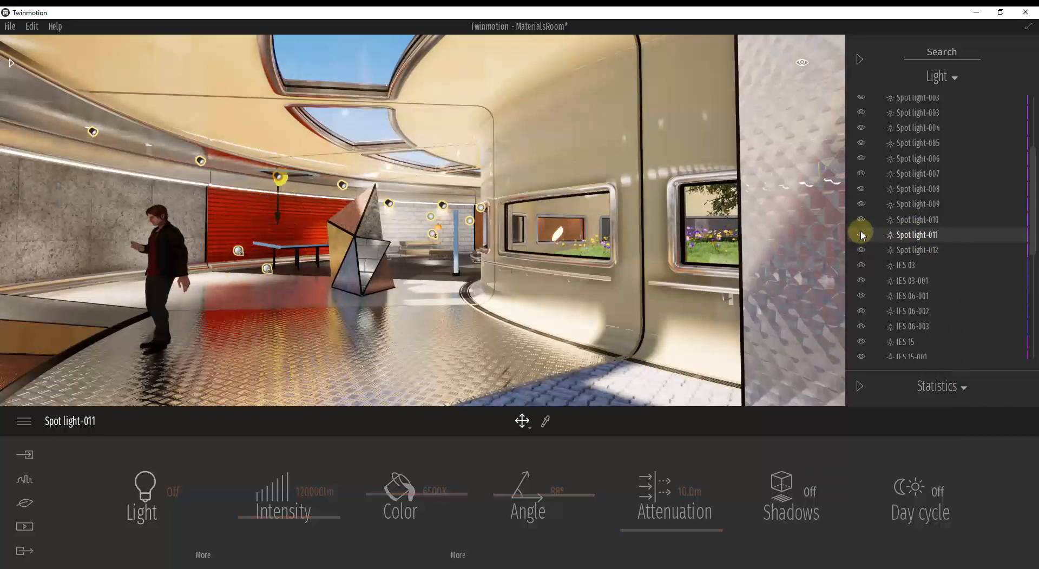
- Select the Adrian character and move it across the metal floor to beside the curved wall, past the faceted sculpture
click(375, 252)
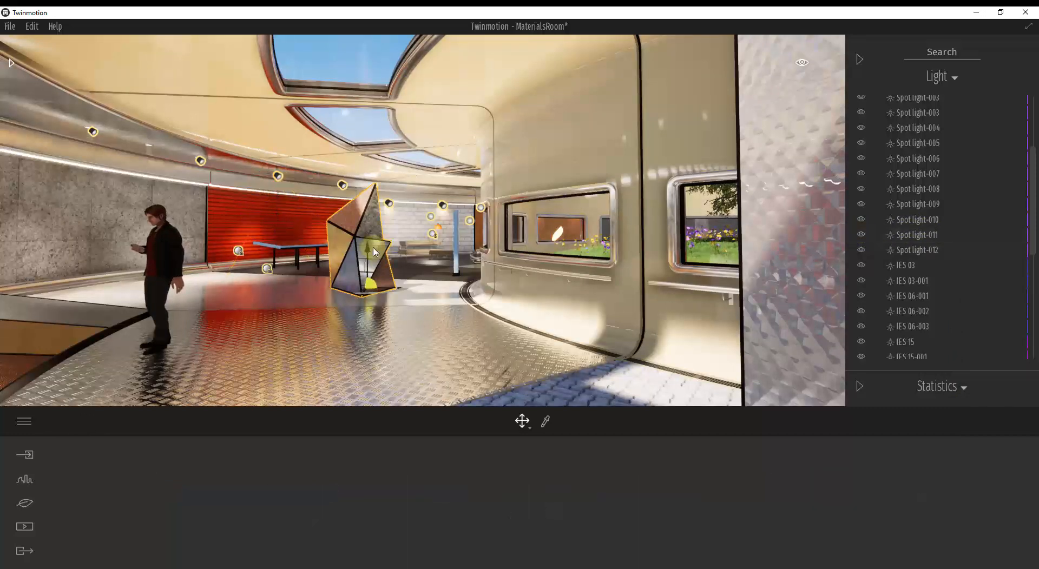
click(172, 290)
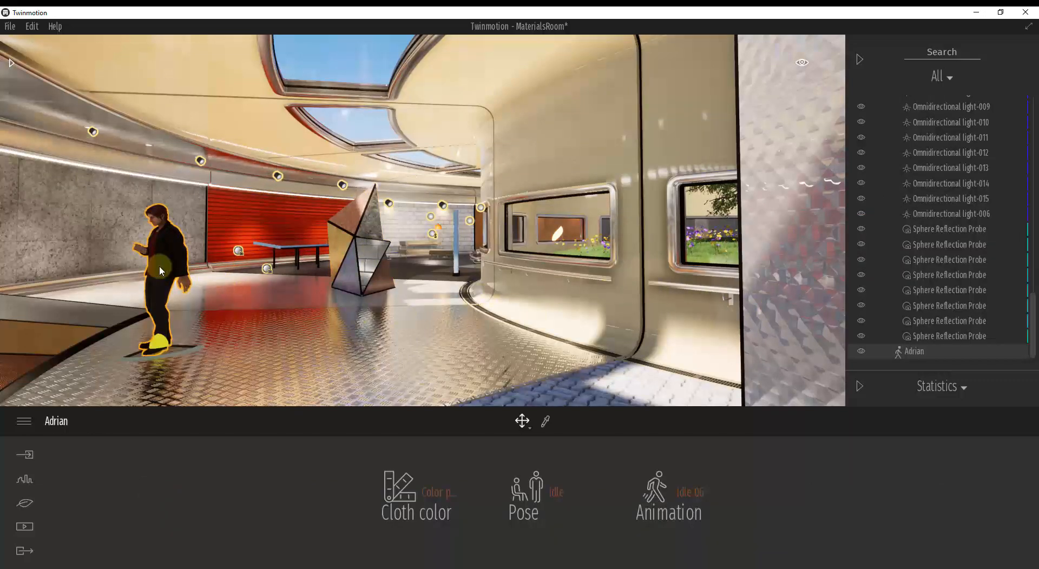
mouse_move(160, 347)
drag(159, 347, 455, 335)
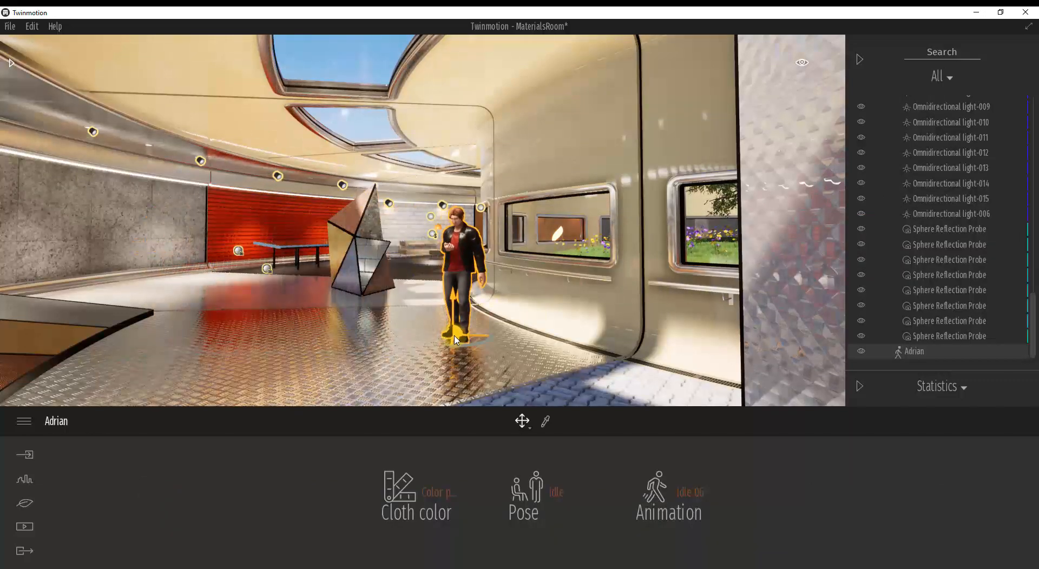
- Hide the Adrian character and show it again several times from the scene list
click(861, 352)
click(862, 352)
click(861, 352)
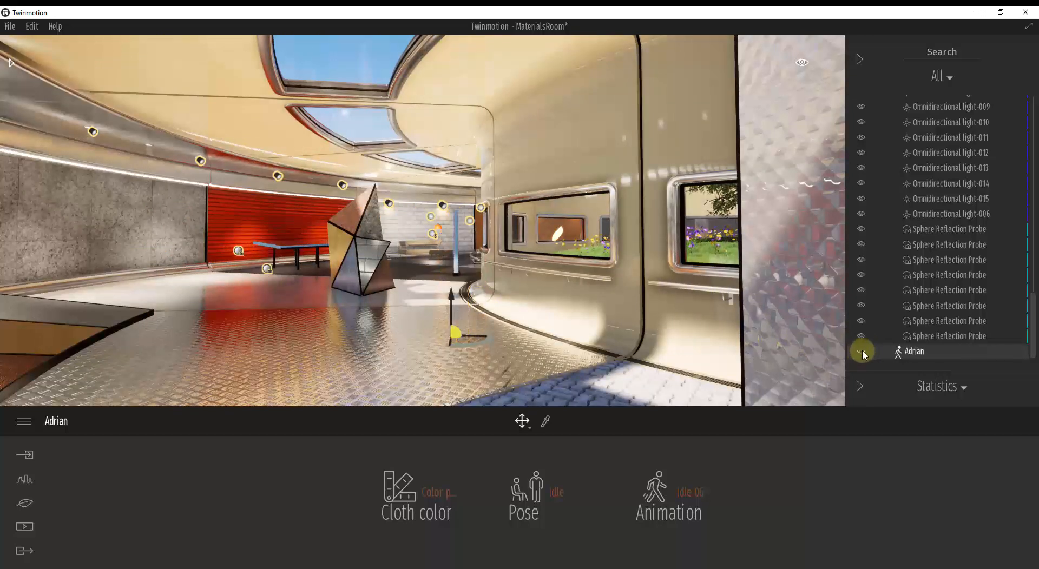
click(861, 353)
click(863, 354)
click(861, 353)
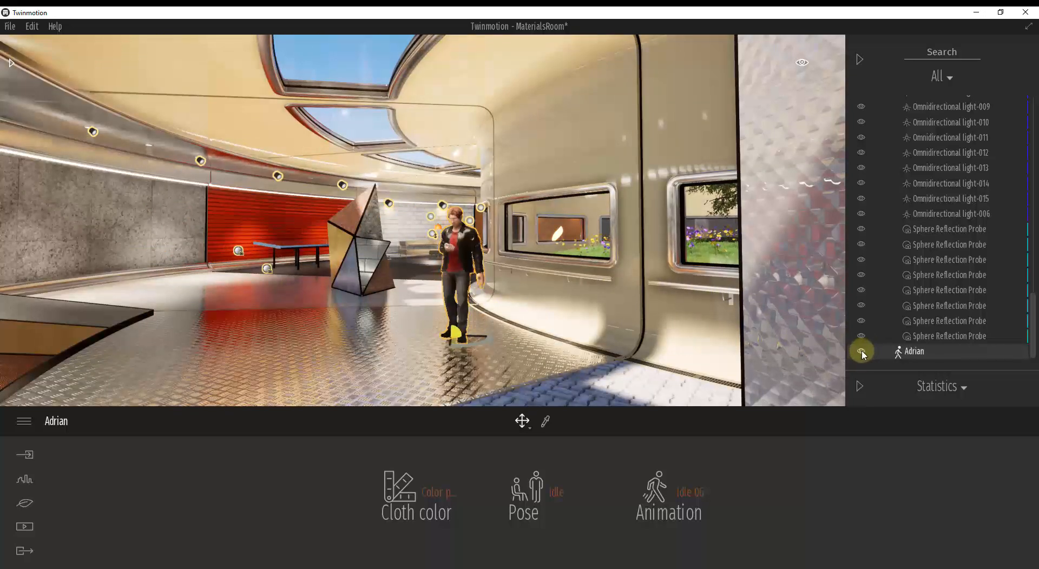
- Select all the Sphere Reflection Probes, view their list options and reduce the selection to the first probe
click(945, 230)
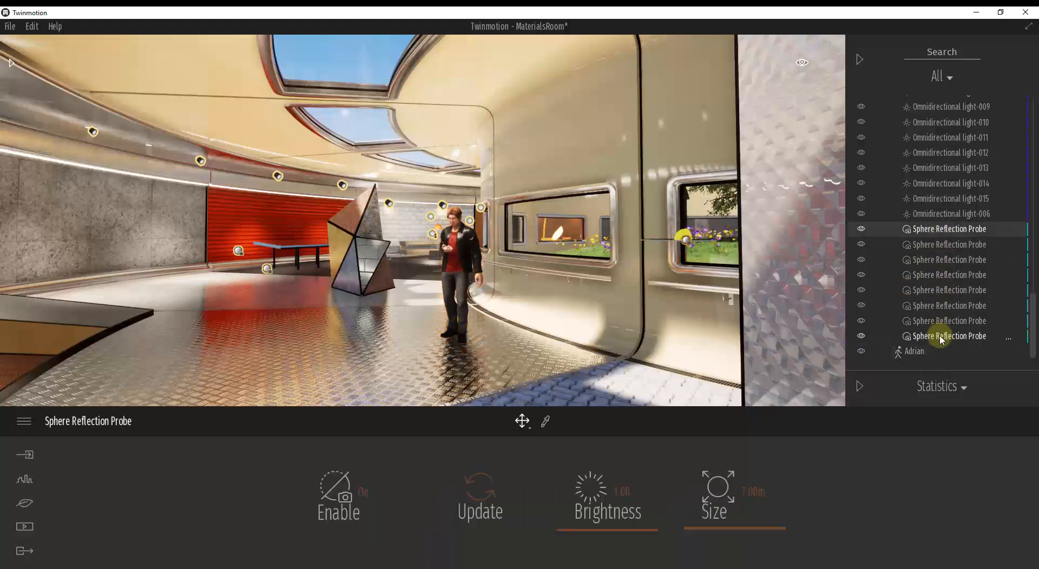
shift+click(942, 340)
right_click(929, 246)
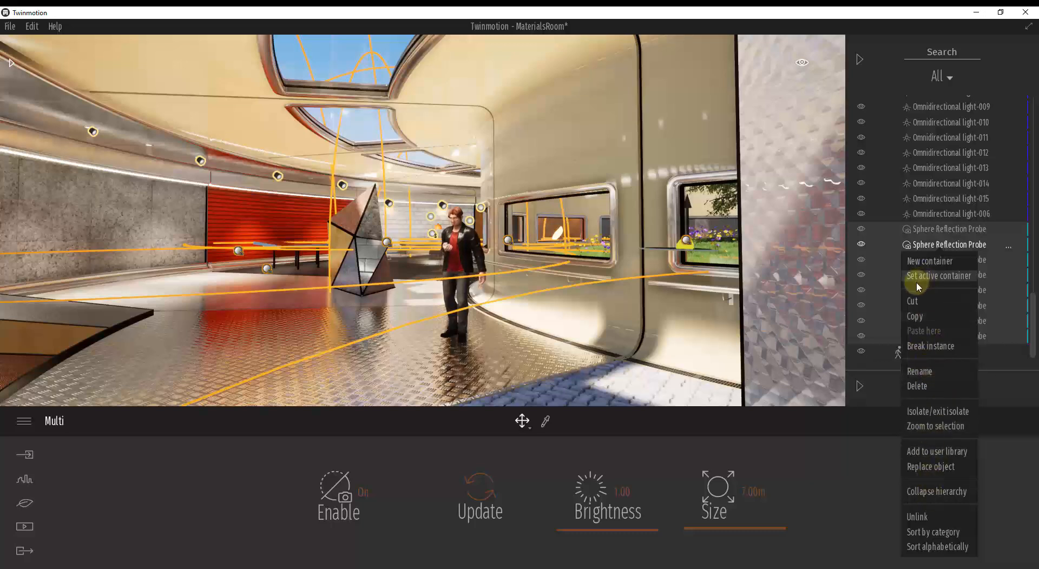
click(925, 230)
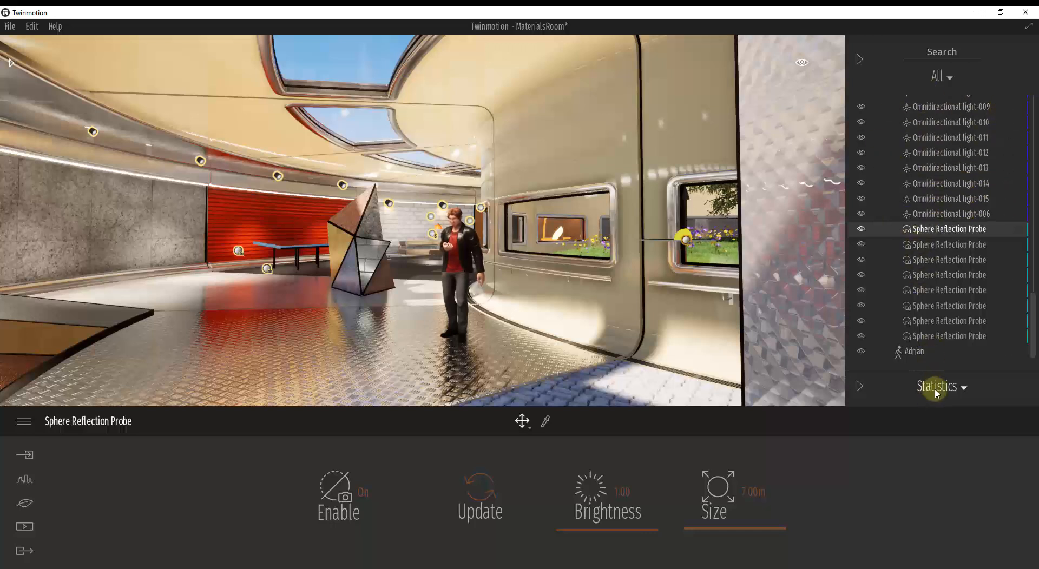
- Expand the scene statistics and open the Quality settings in the preferences
click(861, 387)
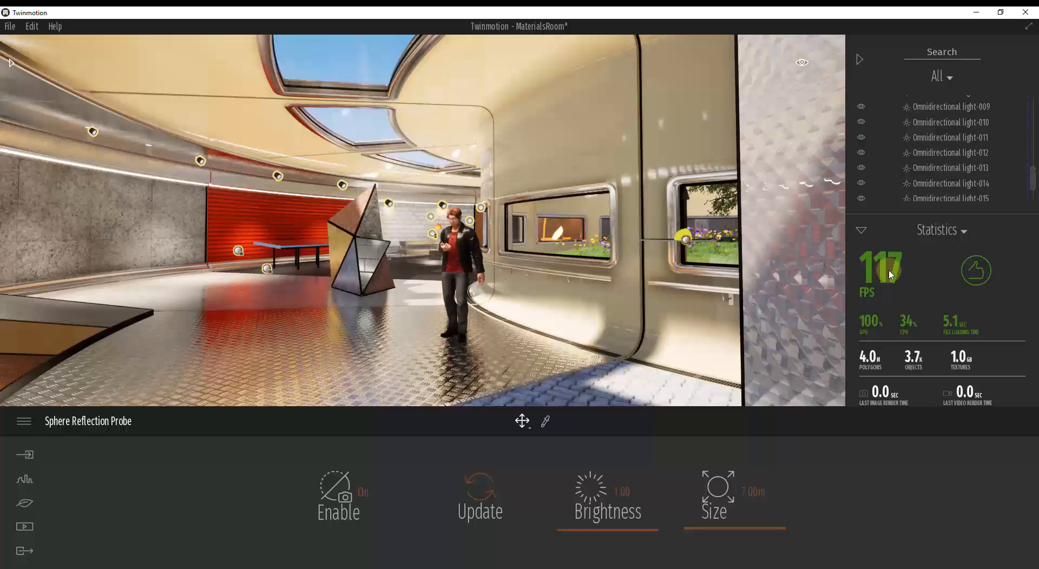
click(31, 26)
click(69, 183)
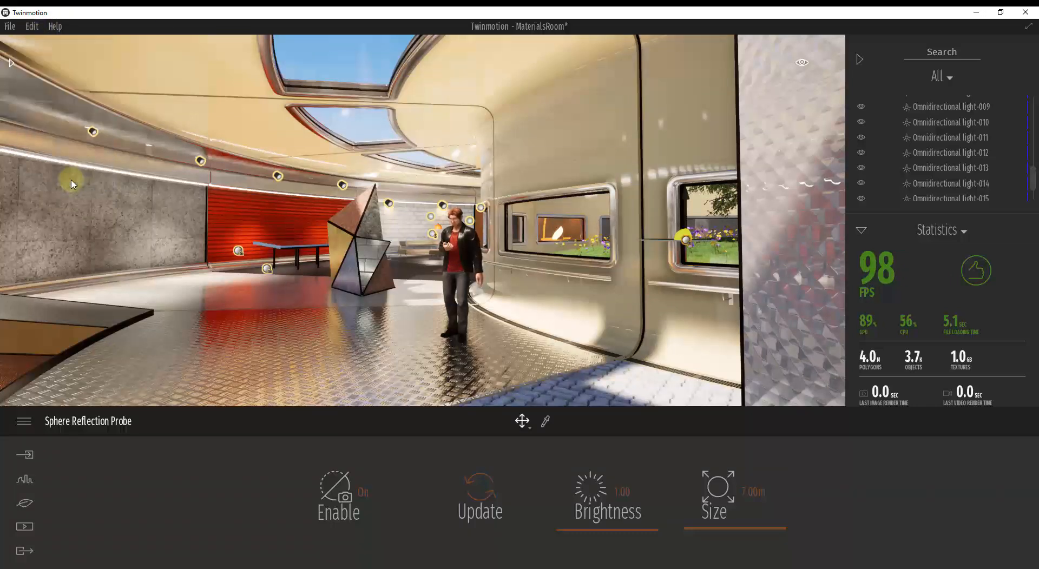
click(509, 172)
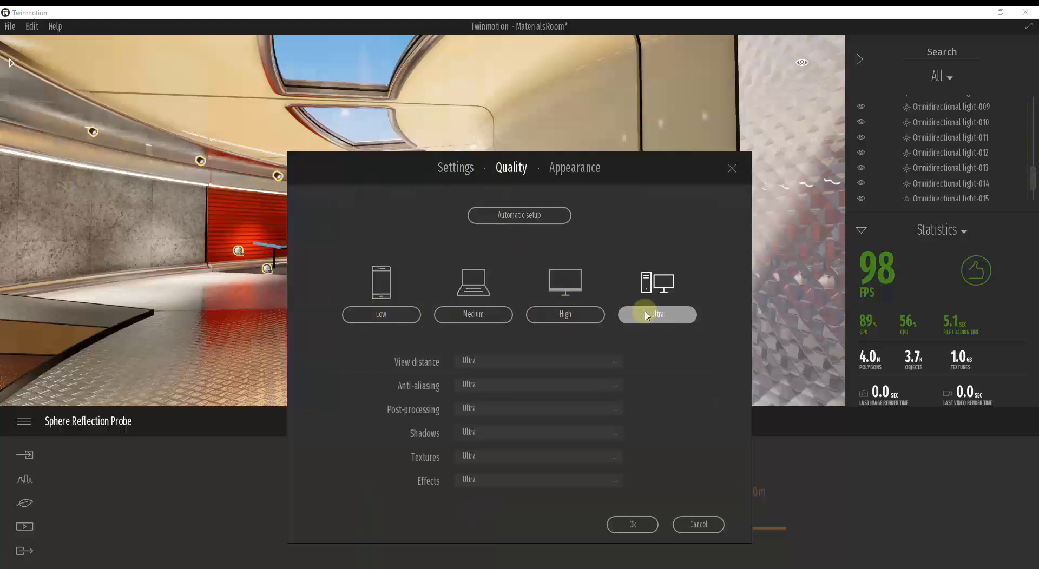
- Close the preferences without applying changes and review the main menu's recent files, demo scenes and tools options
click(698, 526)
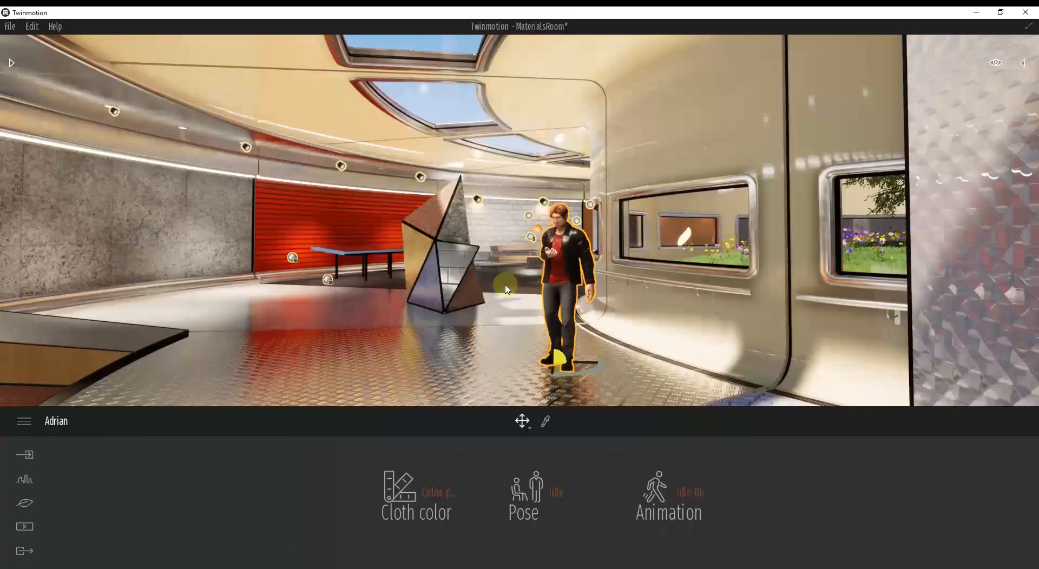
click(25, 422)
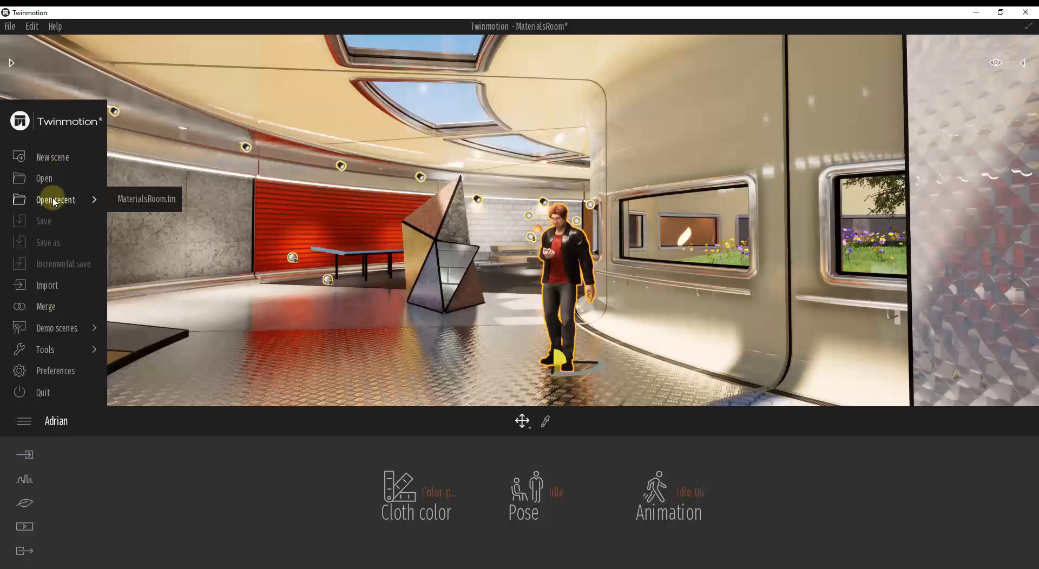
mouse_move(55, 328)
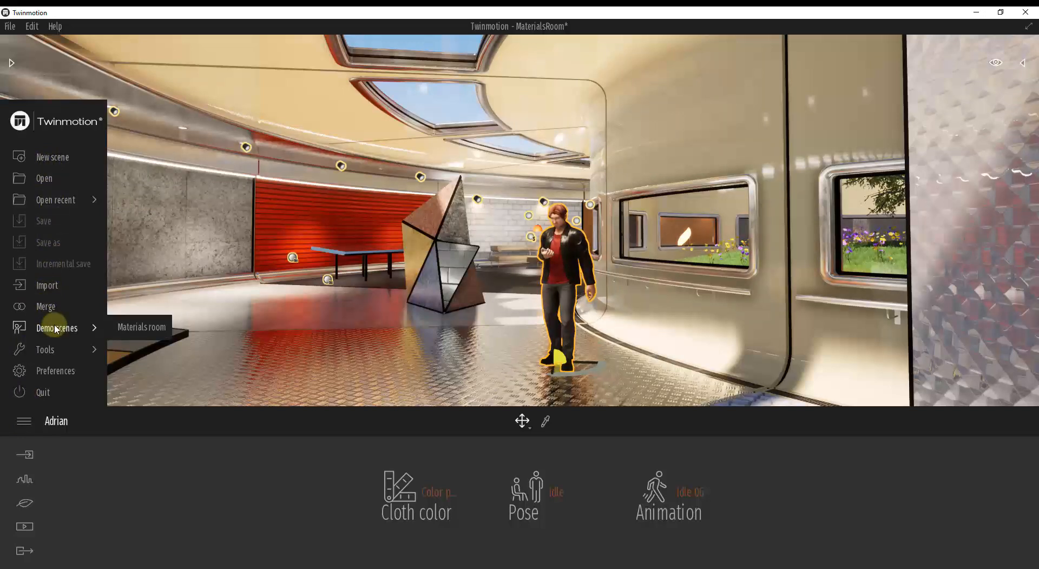
mouse_move(56, 353)
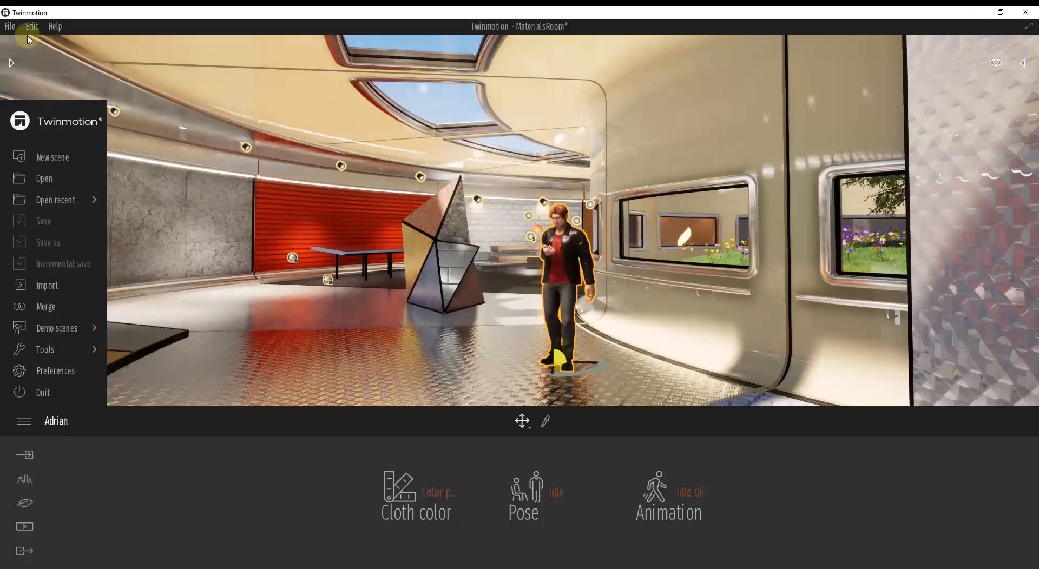
click(24, 423)
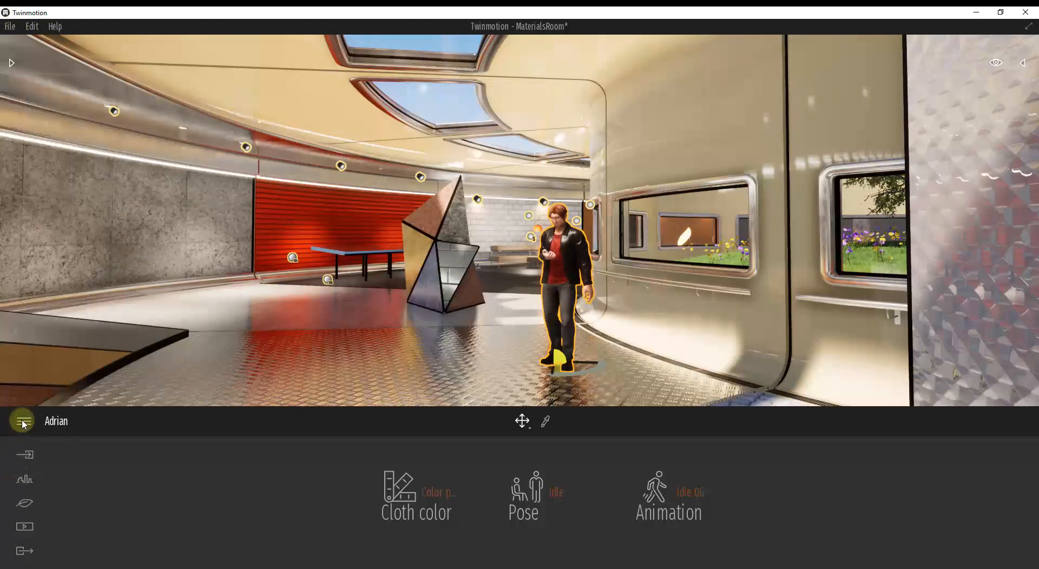
click(24, 424)
click(24, 424)
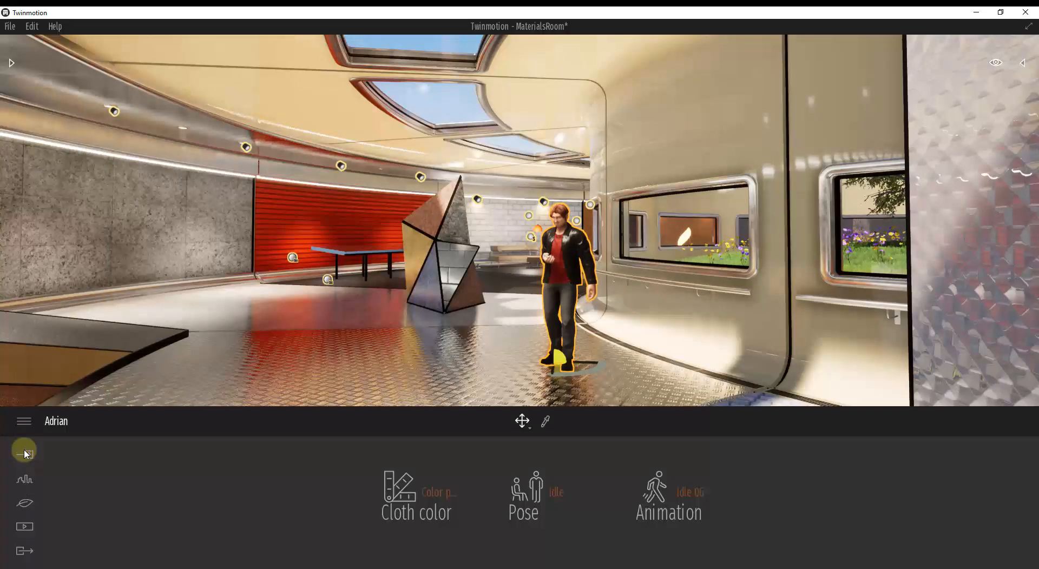
- View the Import section and open the Background settings within the Urban context category
click(25, 454)
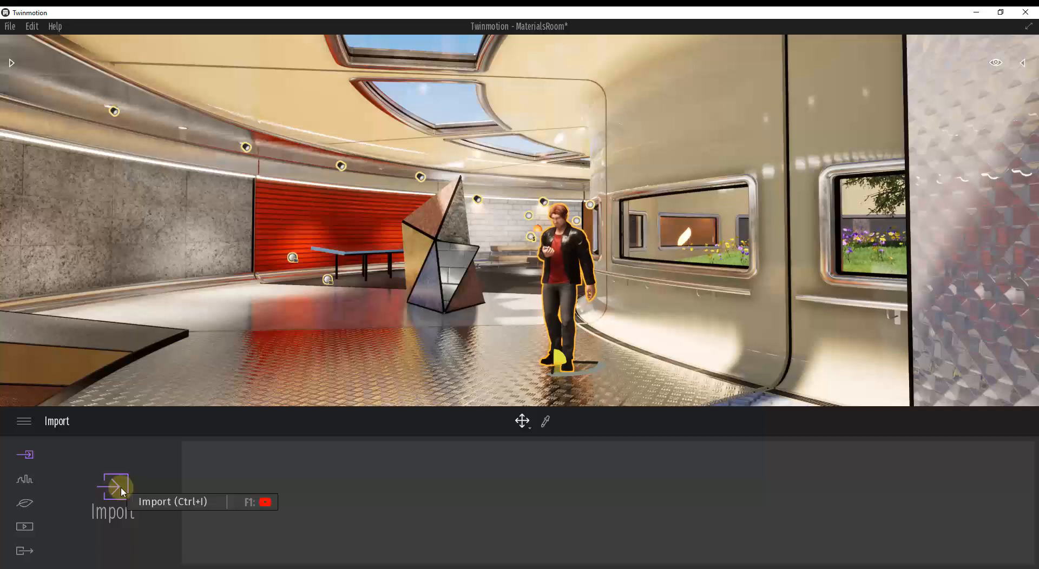
click(25, 482)
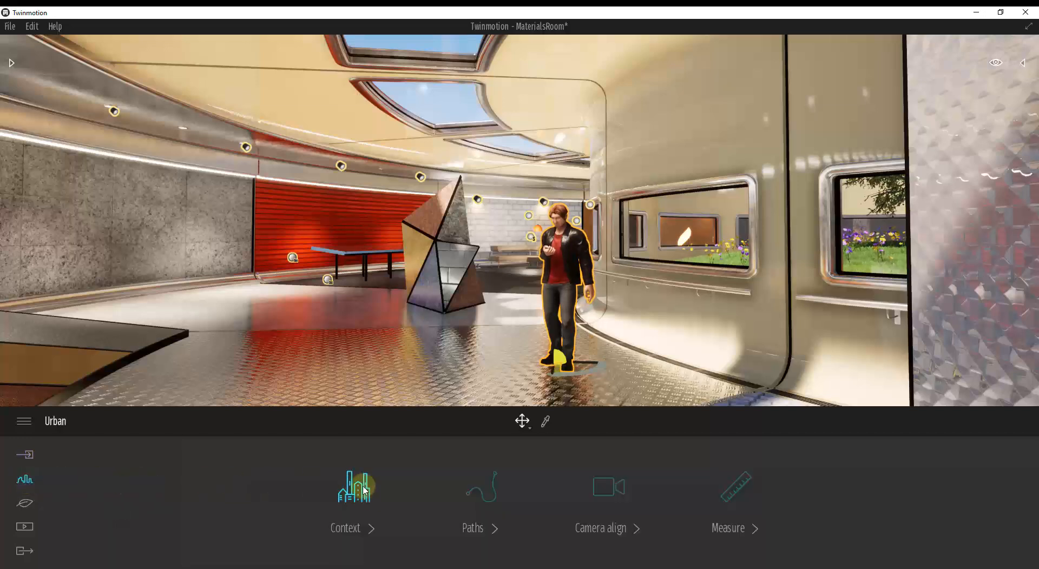
click(352, 532)
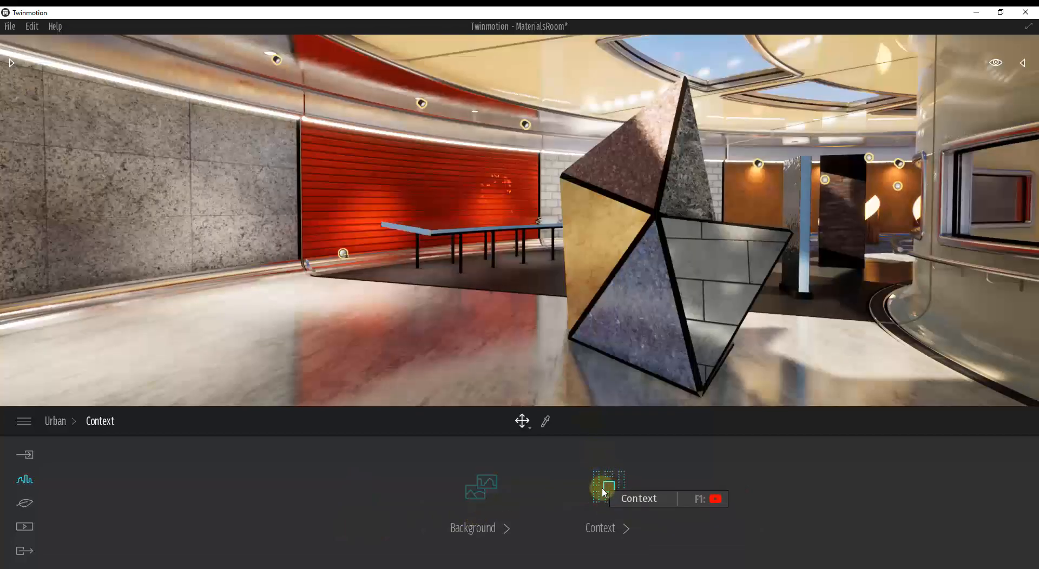
right_drag(530, 358, 528, 360)
click(479, 486)
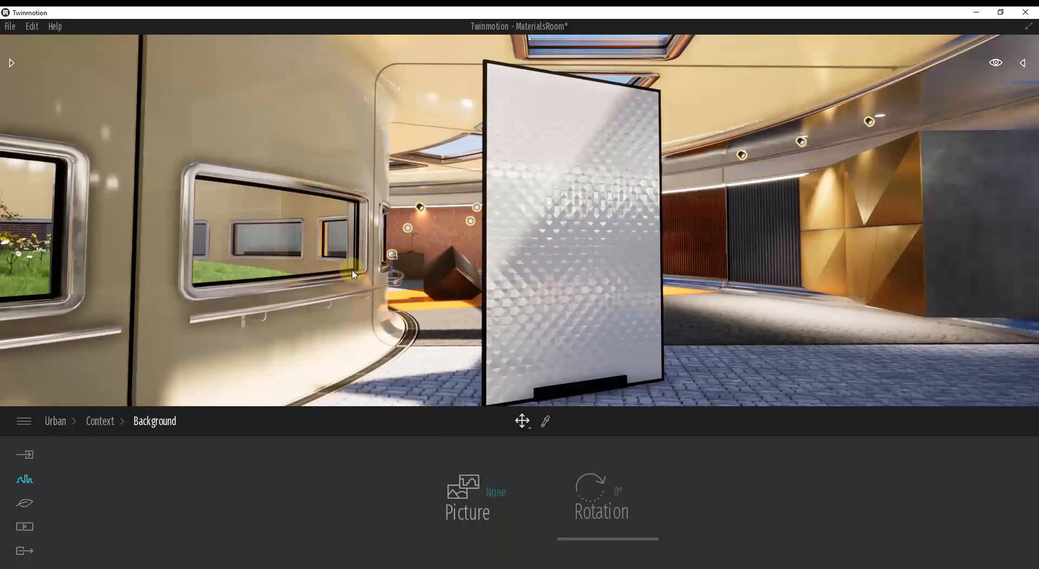
- Try the City, Town, Countryside, Waterfront, Bay, City island and Mountains backgrounds outside the room, and set the picture to European city
right_drag(353, 275, 351, 269)
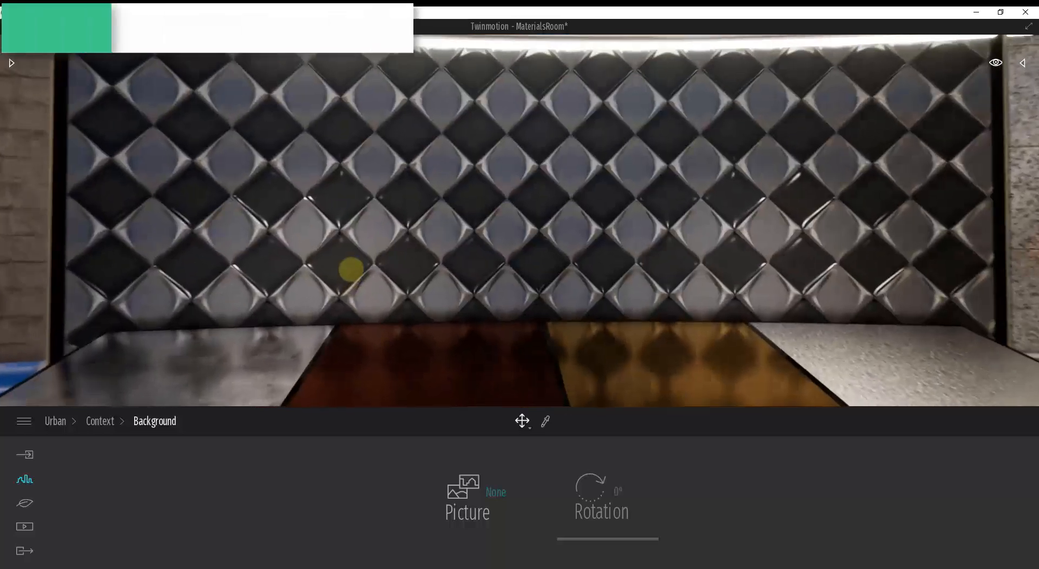
scroll(352, 269, up, 6)
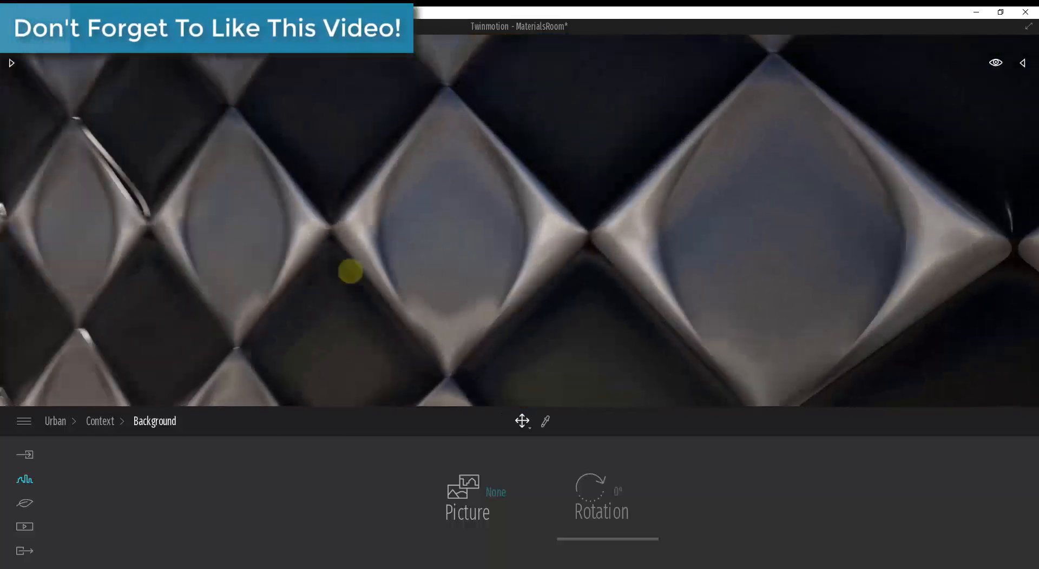
scroll(351, 271, up, 3)
right_drag(353, 272, 354, 271)
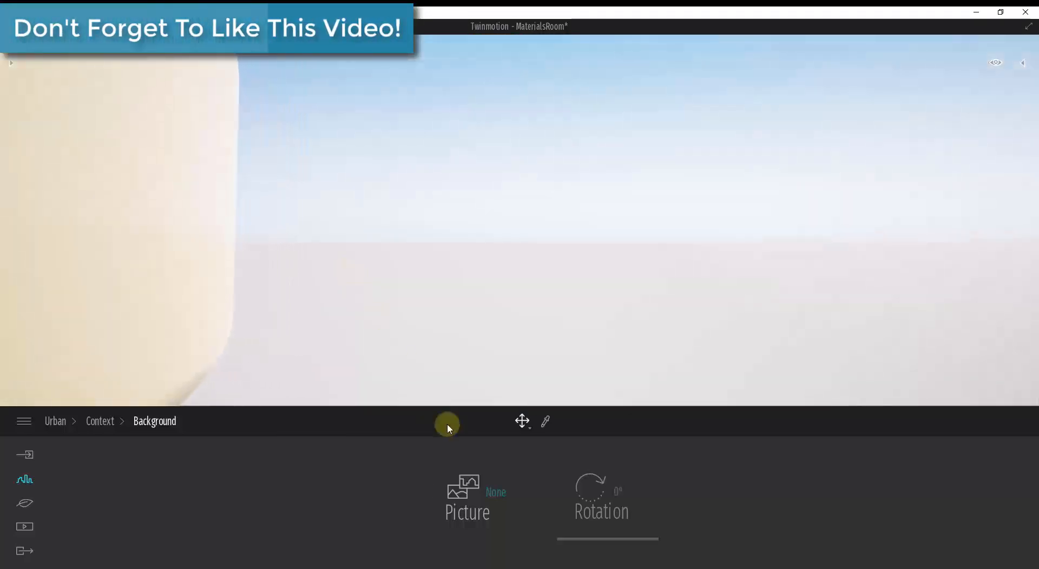
click(464, 485)
click(425, 301)
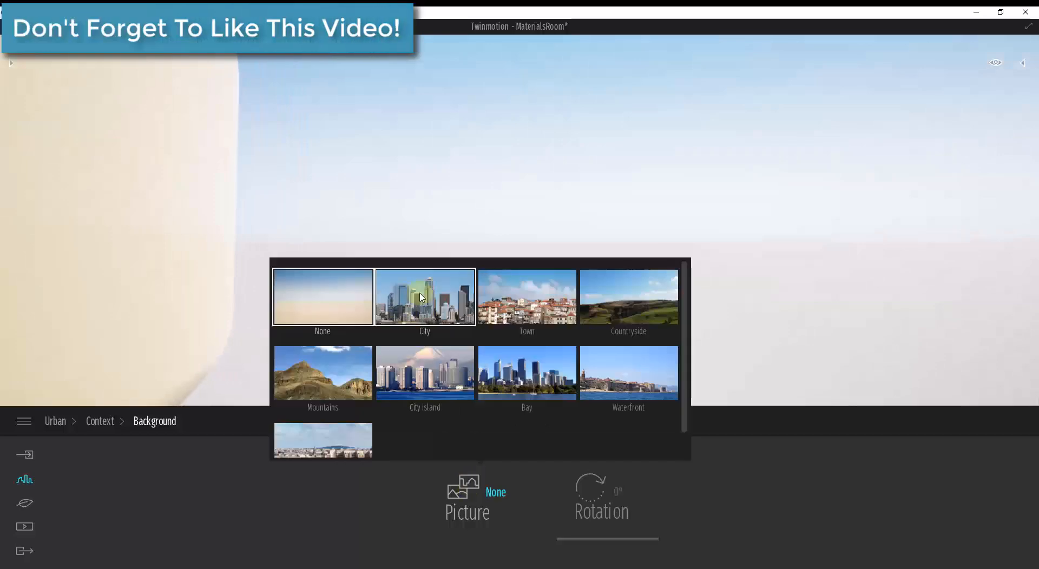
click(538, 313)
click(625, 317)
click(626, 365)
click(527, 373)
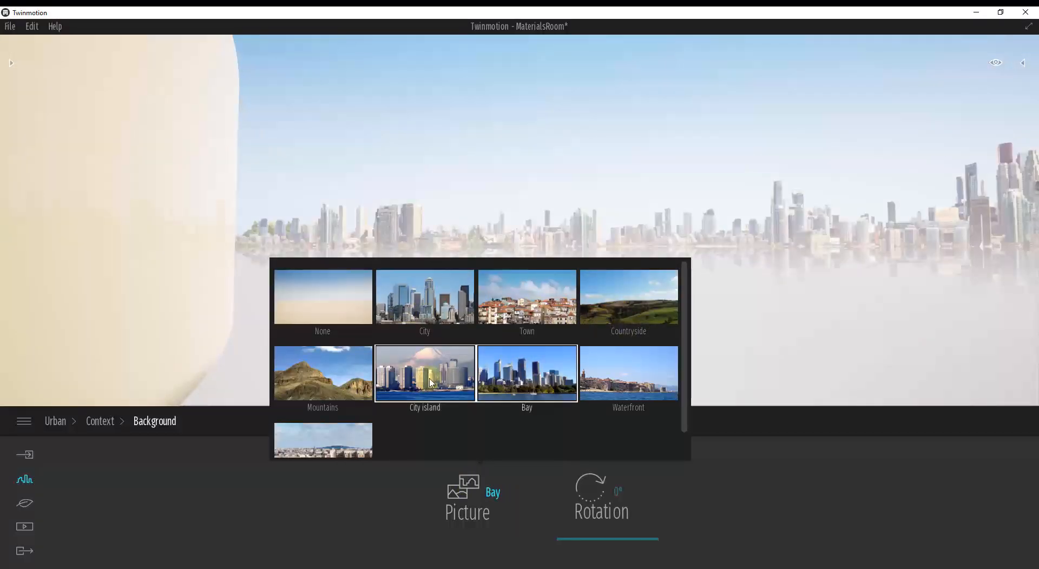
click(431, 383)
click(320, 373)
scroll(321, 374, down, 1)
click(323, 416)
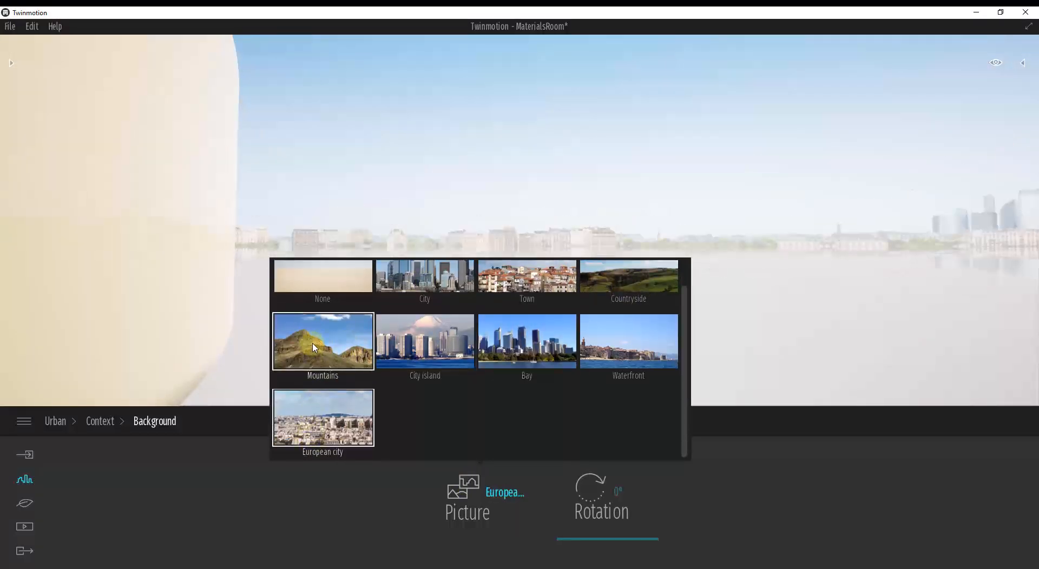
click(463, 245)
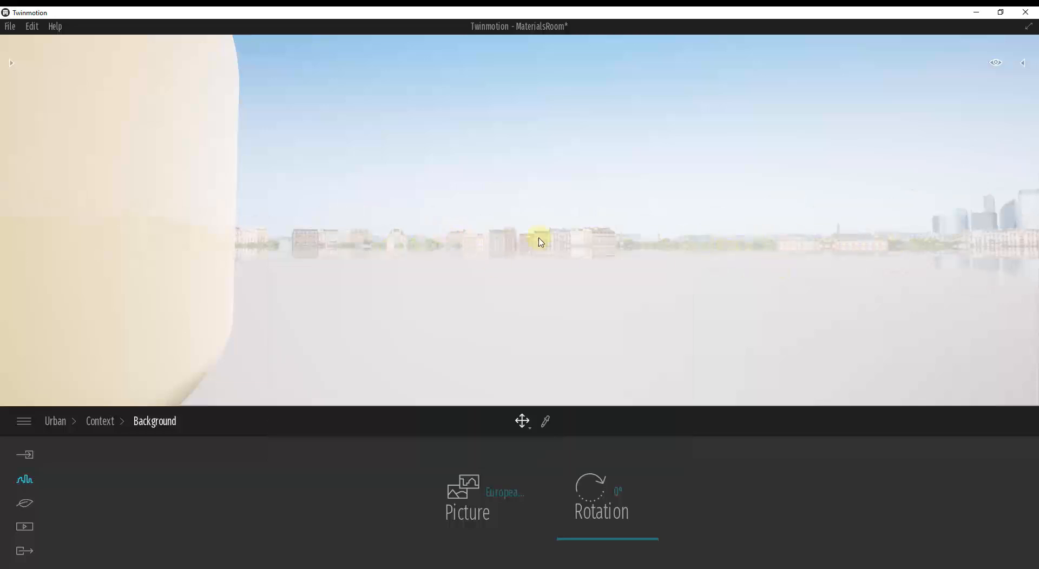
- Adjust the background picture's rotation and return to the Urban categories with the room interior around Adrian in view
drag(783, 285, 743, 374)
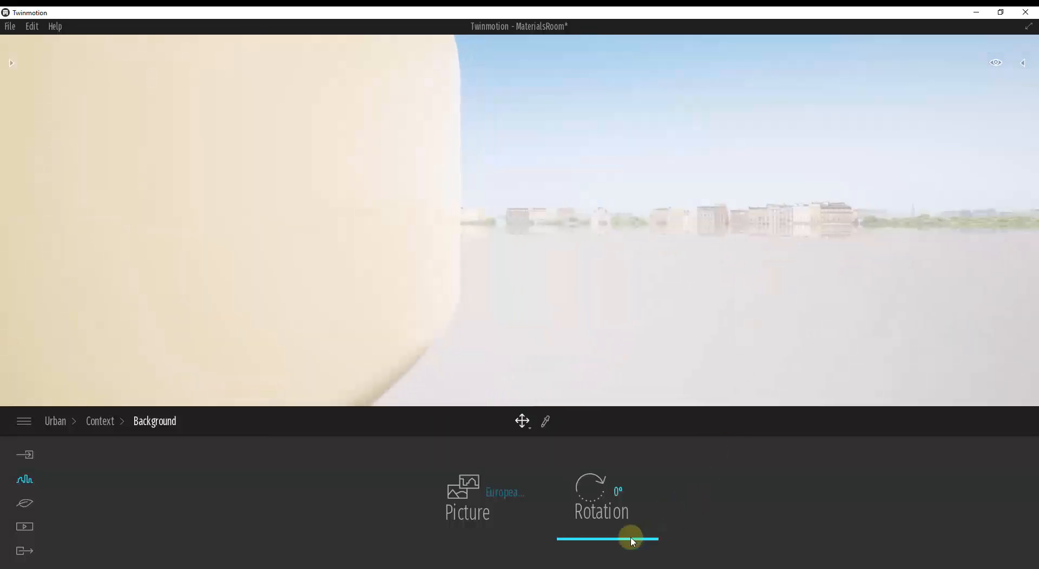
drag(633, 542, 612, 499)
right_drag(756, 333, 760, 331)
right_click(481, 505)
right_click(482, 505)
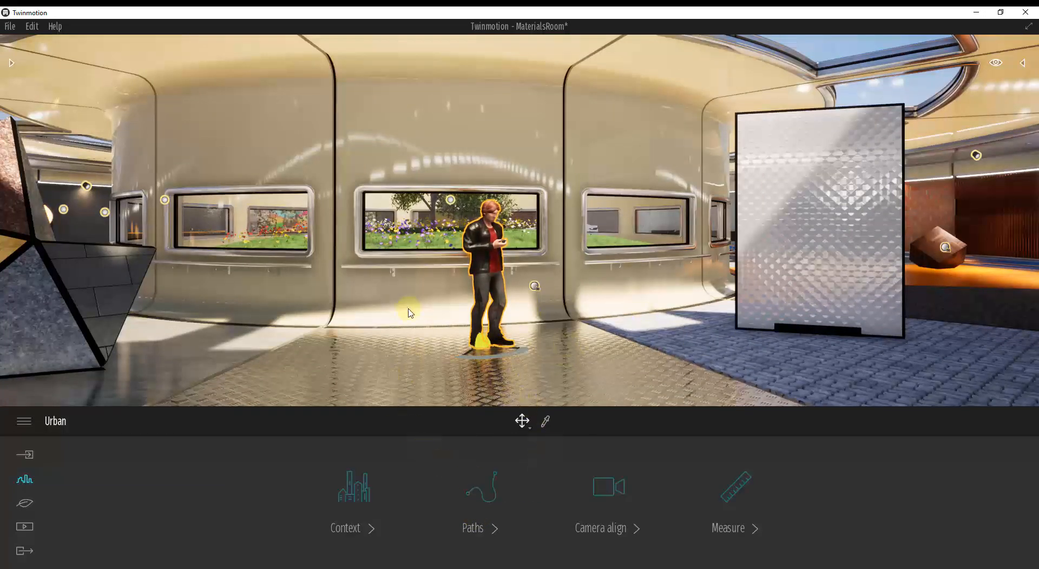
- Vary the sun intensity in the Nature lighting settings and set it to 1
click(25, 504)
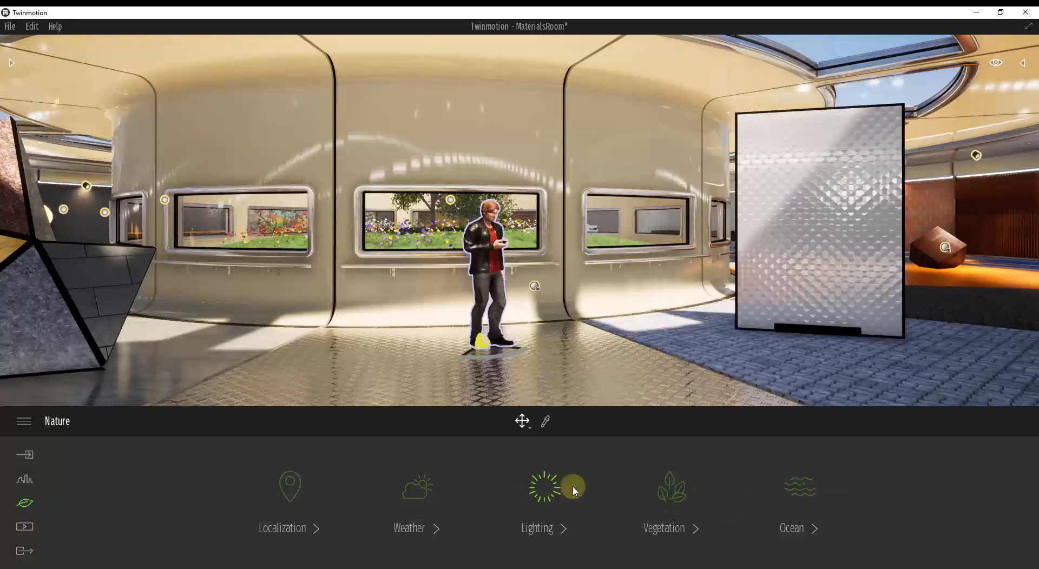
click(545, 489)
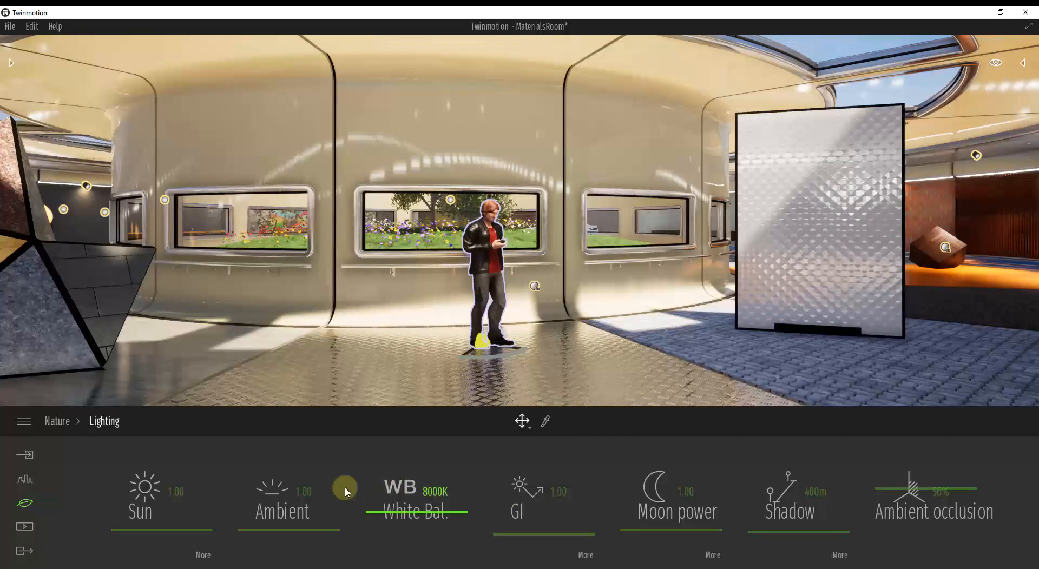
mouse_move(172, 529)
mouse_down()
mouse_move(172, 497)
mouse_move(167, 528)
mouse_up()
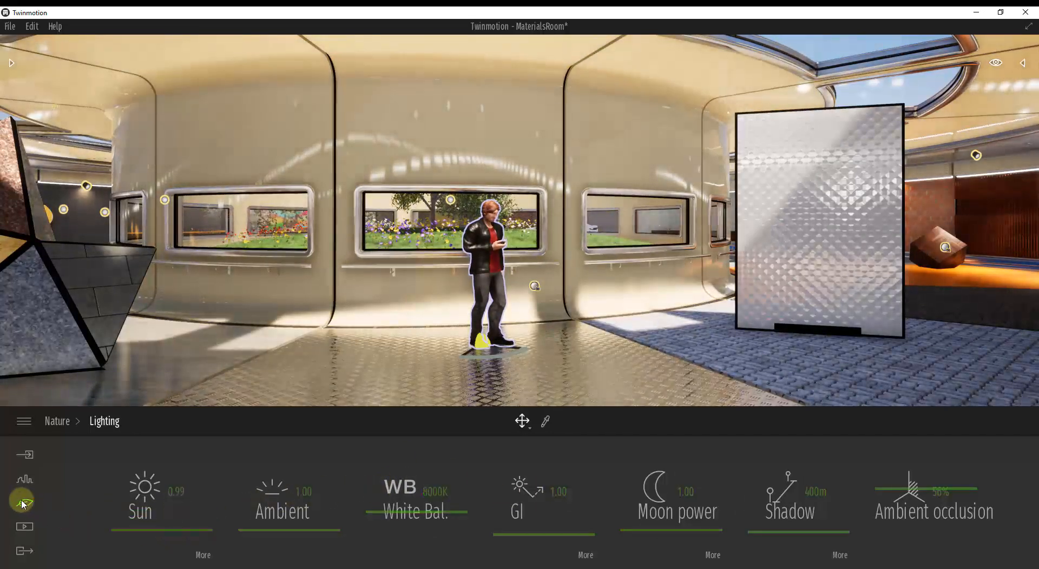
click(25, 504)
click(541, 492)
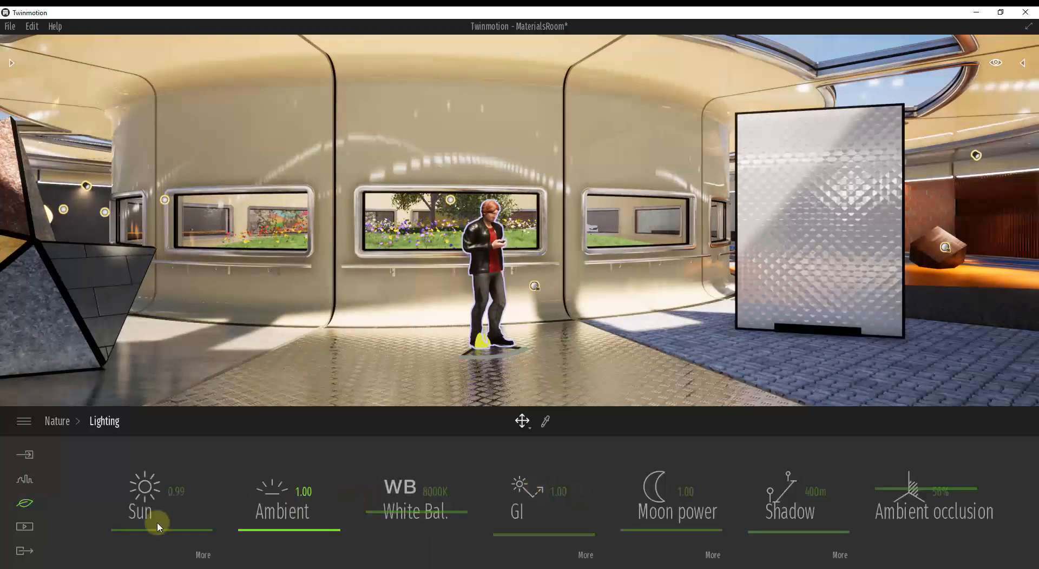
mouse_move(158, 522)
mouse_down()
mouse_move(178, 524)
mouse_move(162, 518)
mouse_move(162, 529)
mouse_up()
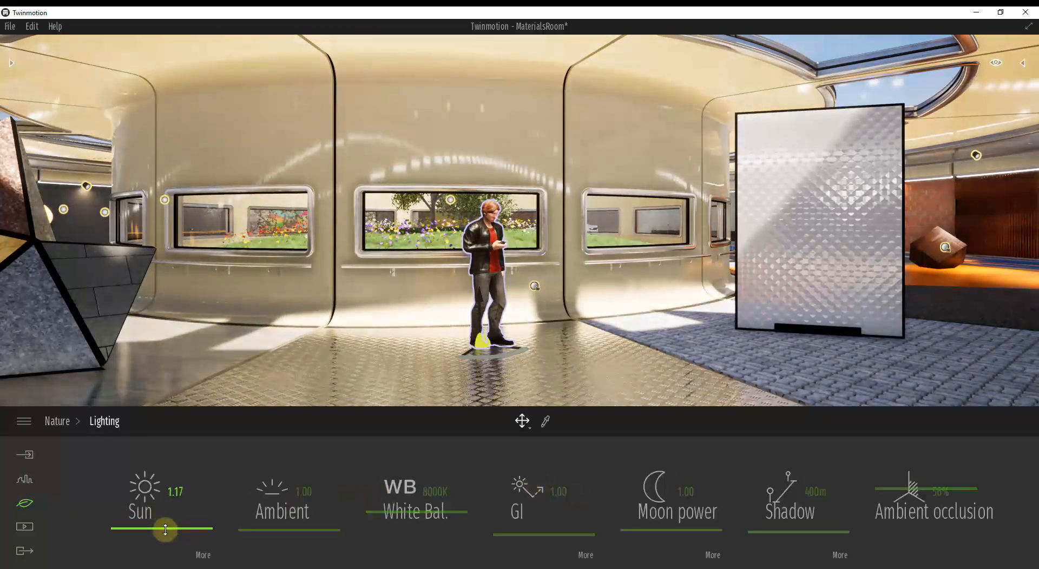
double_click(173, 491)
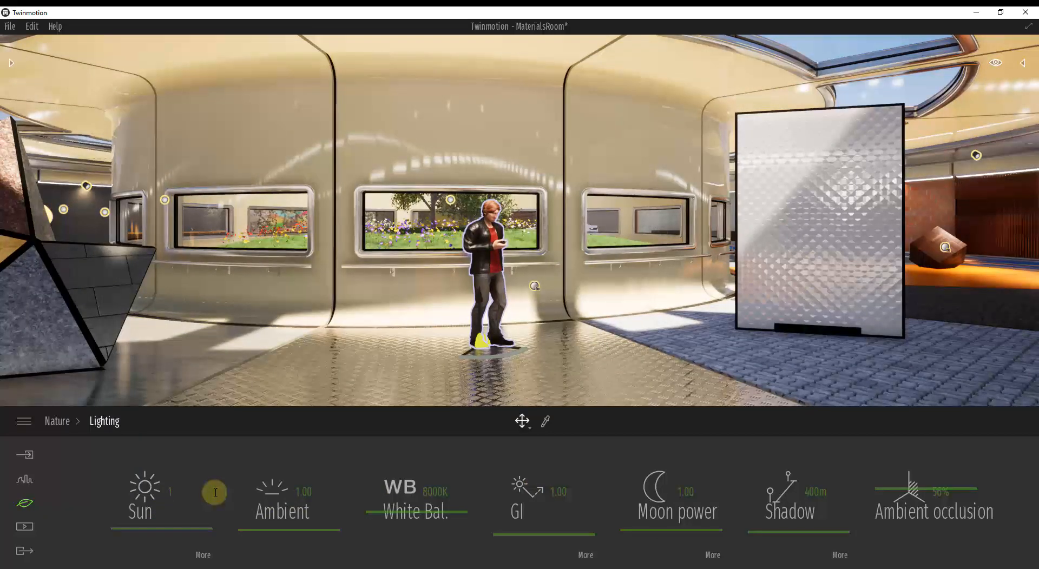
key(Return)
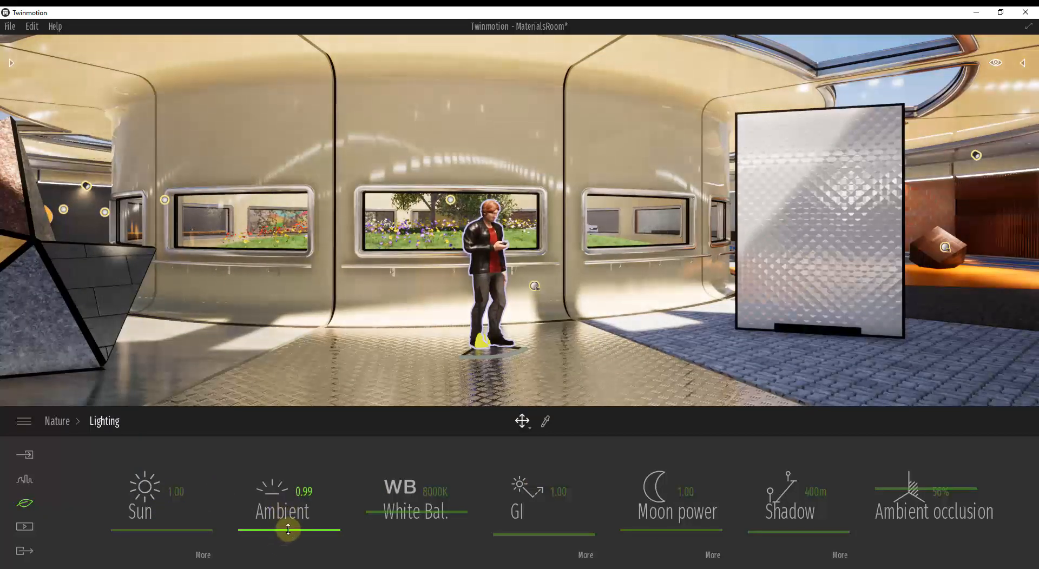
- Set the ambient light to 1.05 and the white balance to 7440K, and return to the Nature categories
mouse_move(288, 529)
mouse_down()
mouse_move(295, 498)
mouse_move(292, 529)
mouse_up()
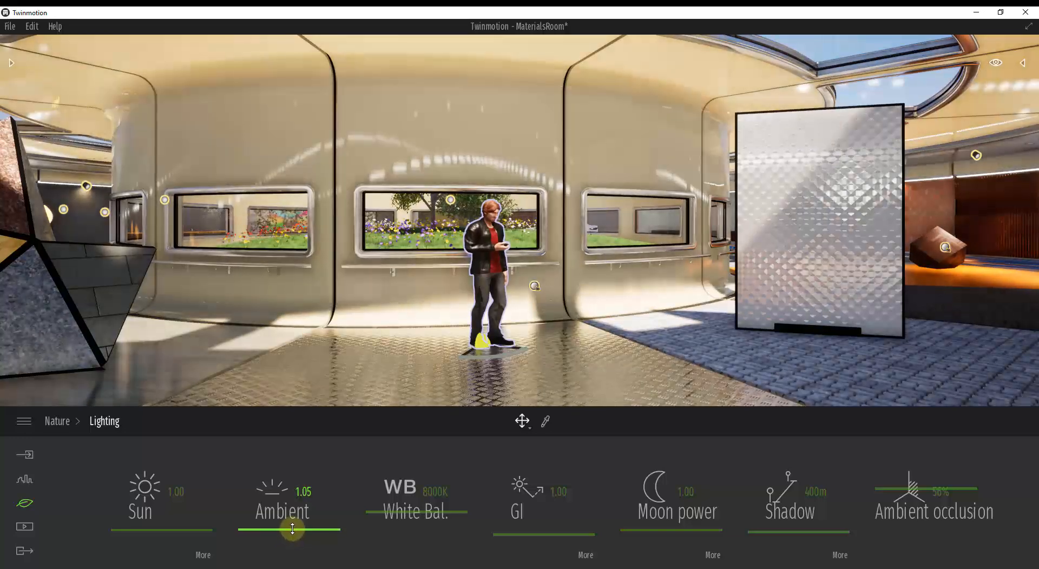
mouse_move(425, 511)
mouse_down()
mouse_move(426, 473)
mouse_move(422, 517)
mouse_up()
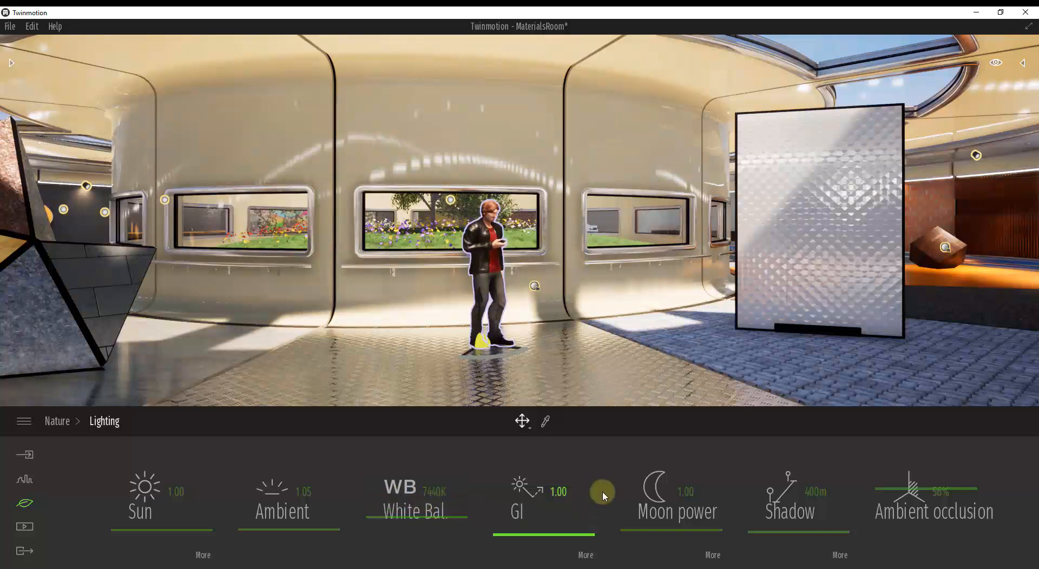
click(24, 506)
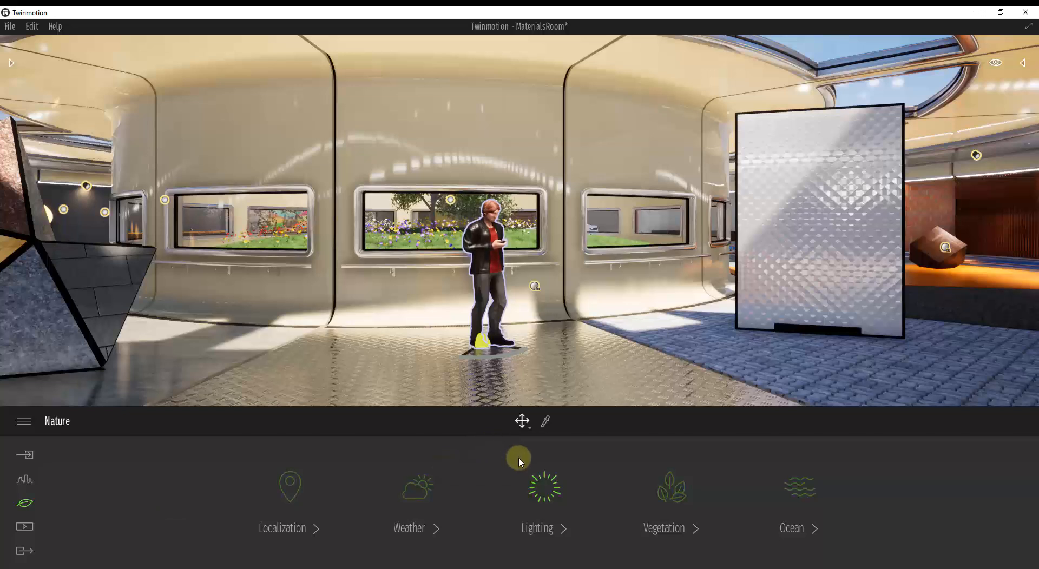
- Shift the Nature weather from clear sky through cloudy to just past the rain setting, checking the sky through the skylights
click(411, 498)
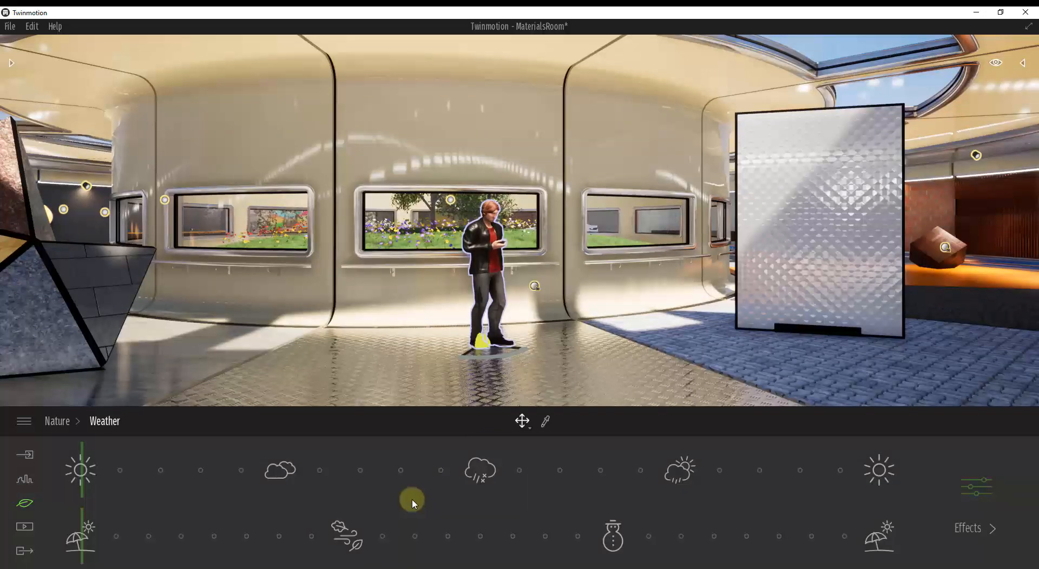
mouse_move(145, 466)
mouse_down()
mouse_move(719, 465)
mouse_move(132, 460)
mouse_up()
drag(325, 262, 326, 265)
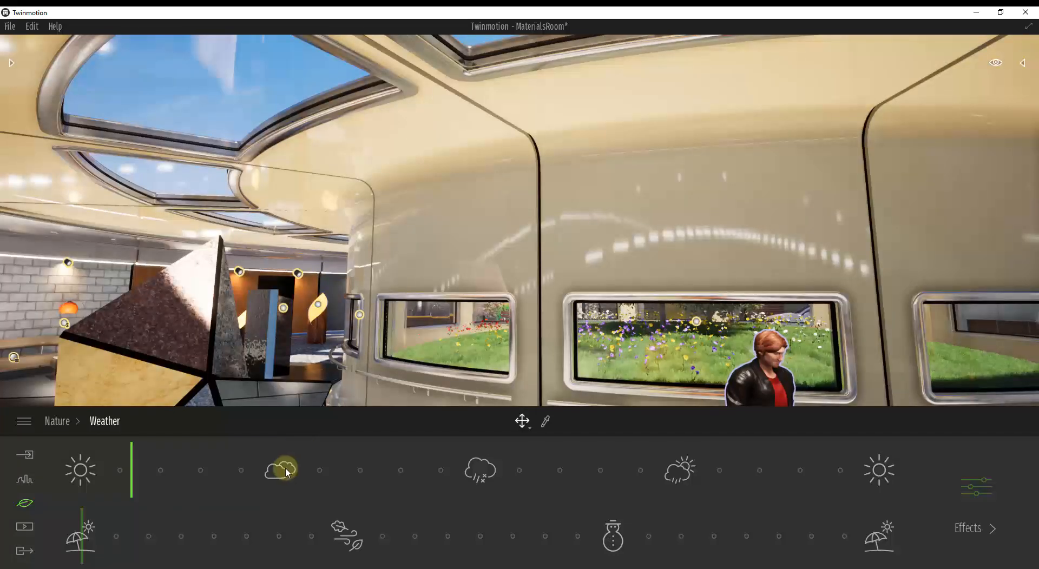
drag(280, 465, 307, 467)
right_drag(378, 240, 374, 240)
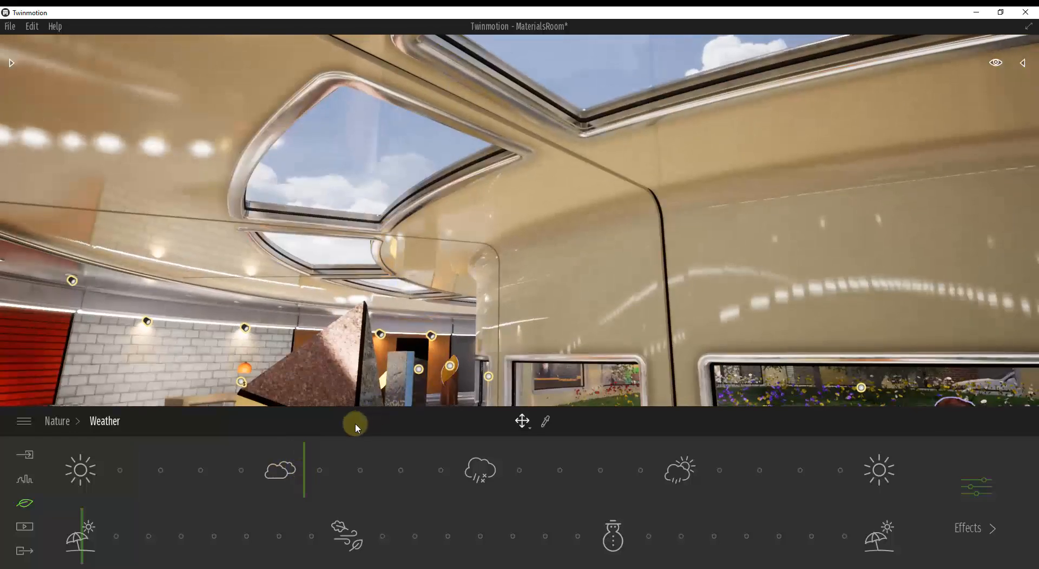
mouse_move(310, 467)
mouse_down()
mouse_move(689, 472)
mouse_move(500, 479)
mouse_up()
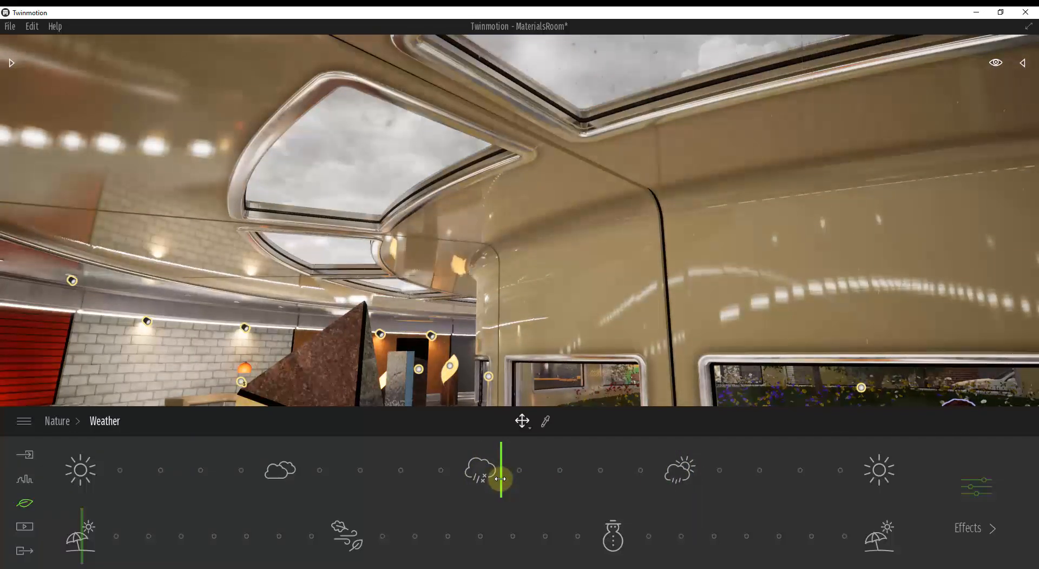
- Change the season to winter to preview snow and return it to summer
drag(85, 539, 615, 536)
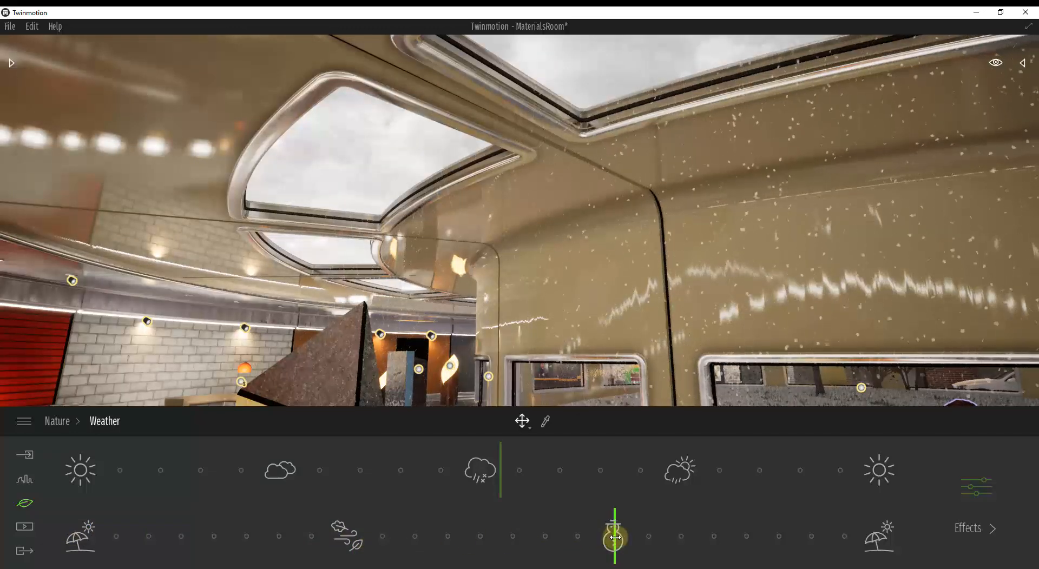
mouse_move(614, 538)
mouse_down()
mouse_move(350, 543)
mouse_move(882, 540)
mouse_move(76, 538)
mouse_up()
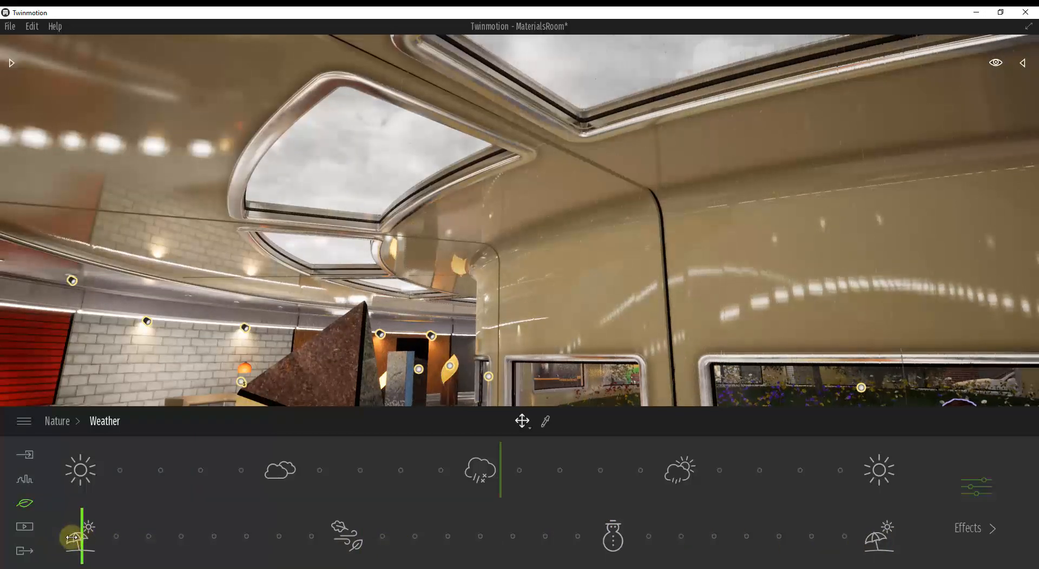
- Sweep the season through winter to the final summer setting, return the weather to clear sky, and open the weather effects
drag(128, 538, 715, 540)
drag(440, 469, 40, 465)
mouse_move(720, 303)
right_down()
mouse_move(715, 346)
mouse_move(685, 344)
right_up()
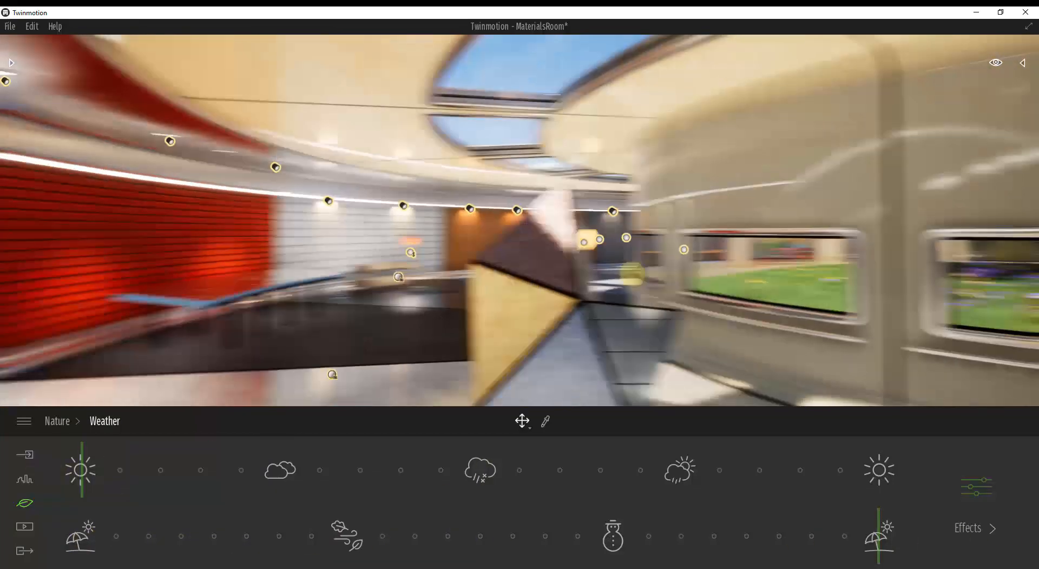
click(970, 531)
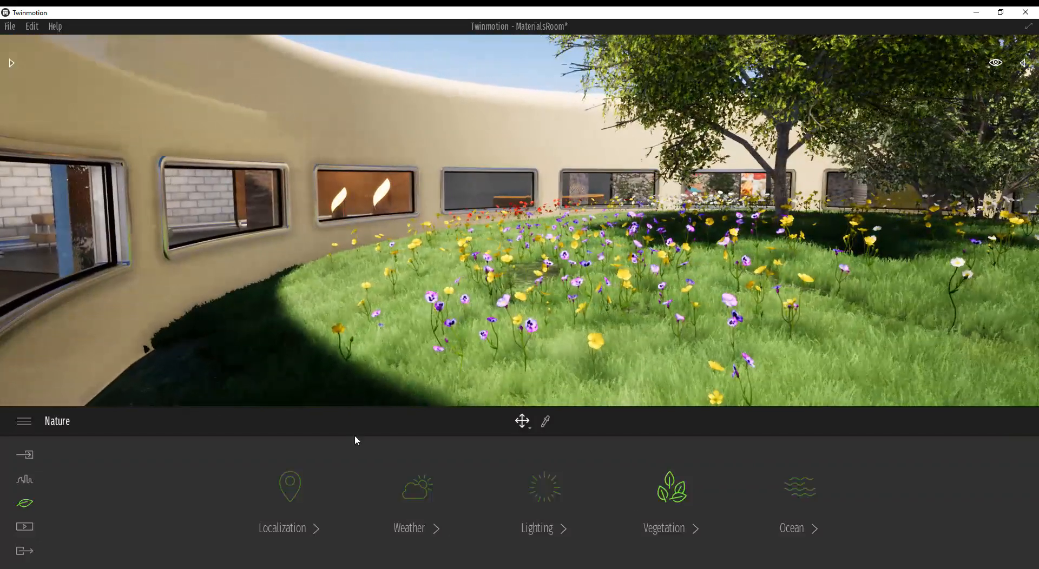
- Select the Grass 1 brush in the Nature vegetation settings and place a Hook thorn 1 tree on the courtyard lawn
click(672, 489)
click(654, 487)
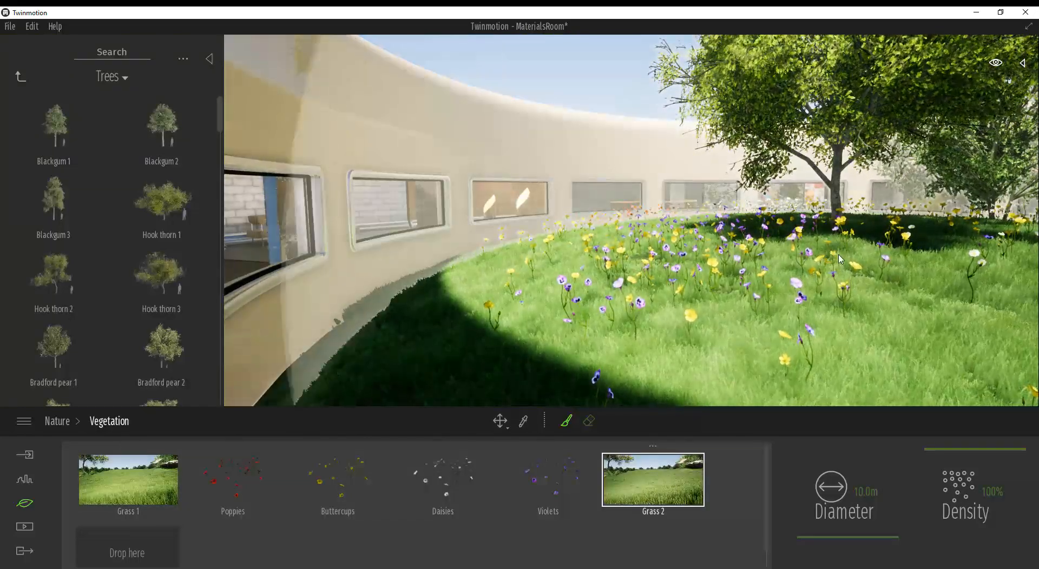
click(127, 484)
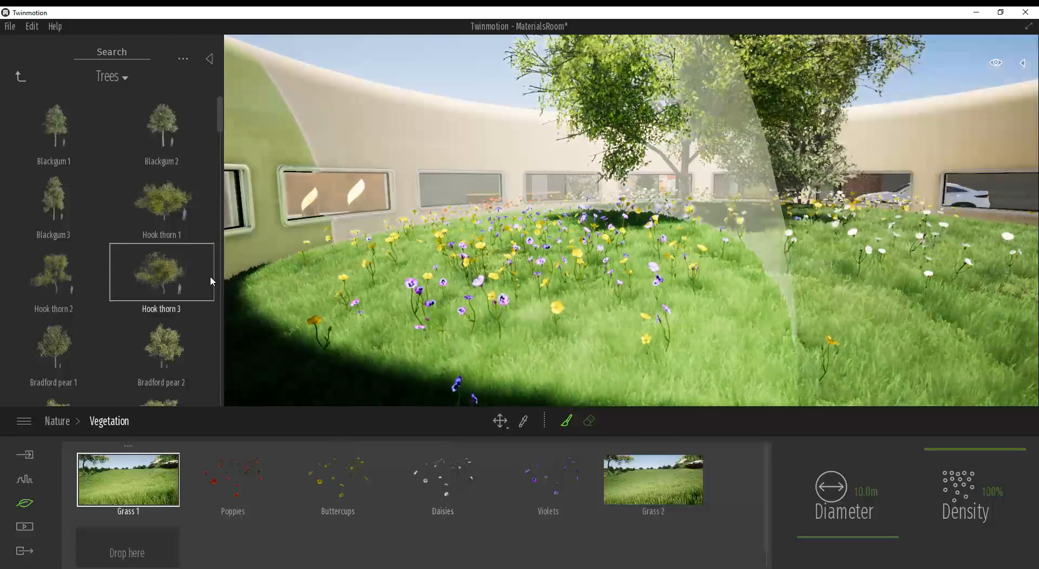
drag(171, 219, 487, 260)
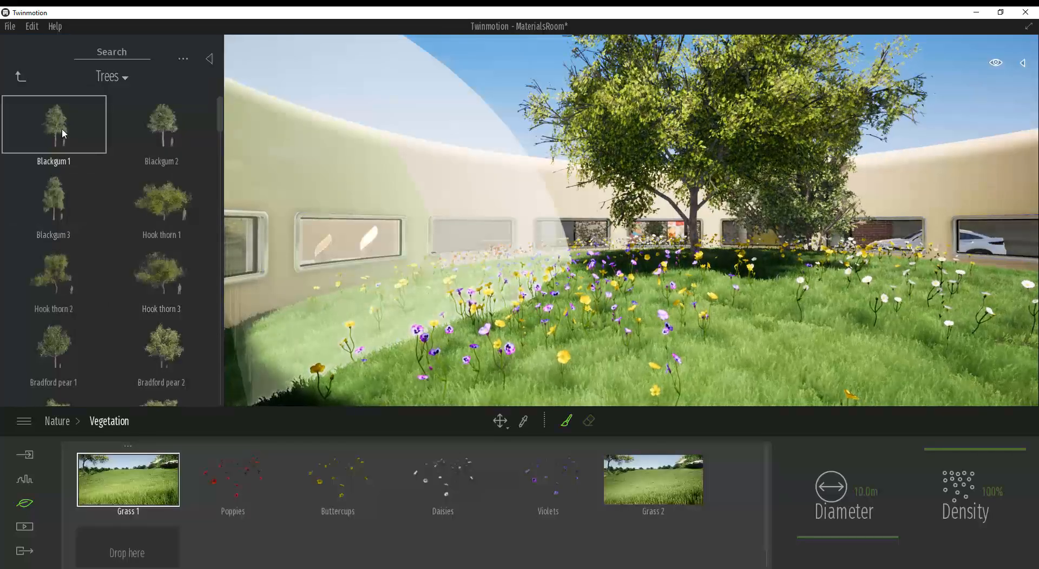
drag(169, 211, 488, 300)
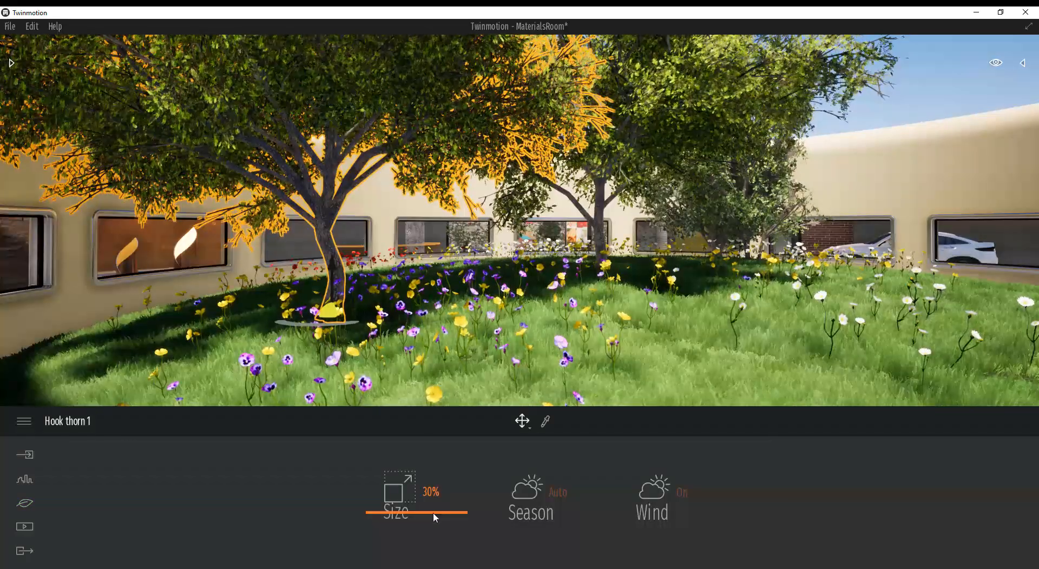
- Set the Hook thorn 1 tree's size to 0% and shift it slightly on the lawn
drag(433, 510, 425, 547)
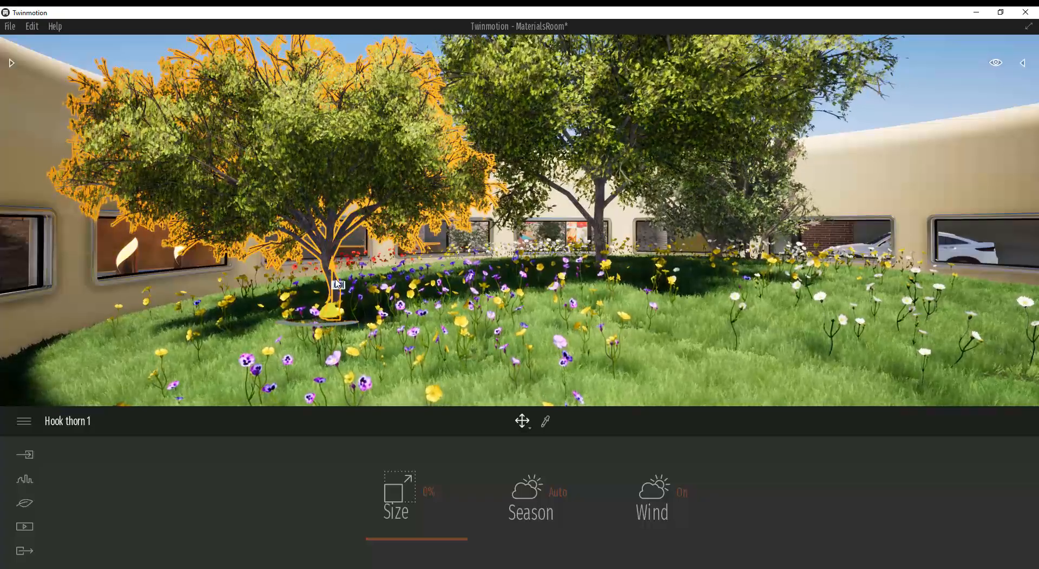
drag(323, 317, 338, 346)
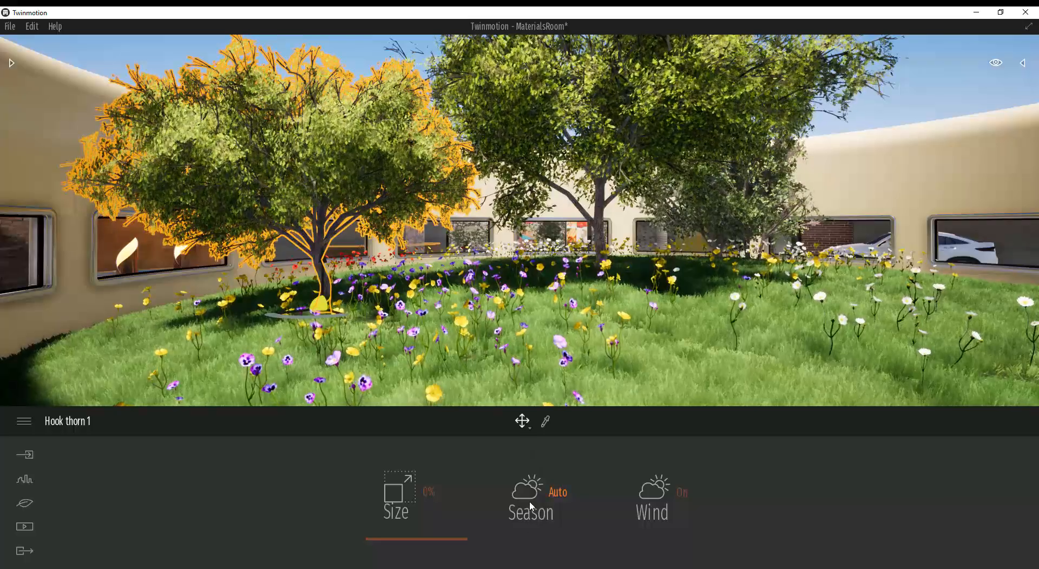
- Preview the tree in its winter and summer seasons and return its season to Auto
click(531, 506)
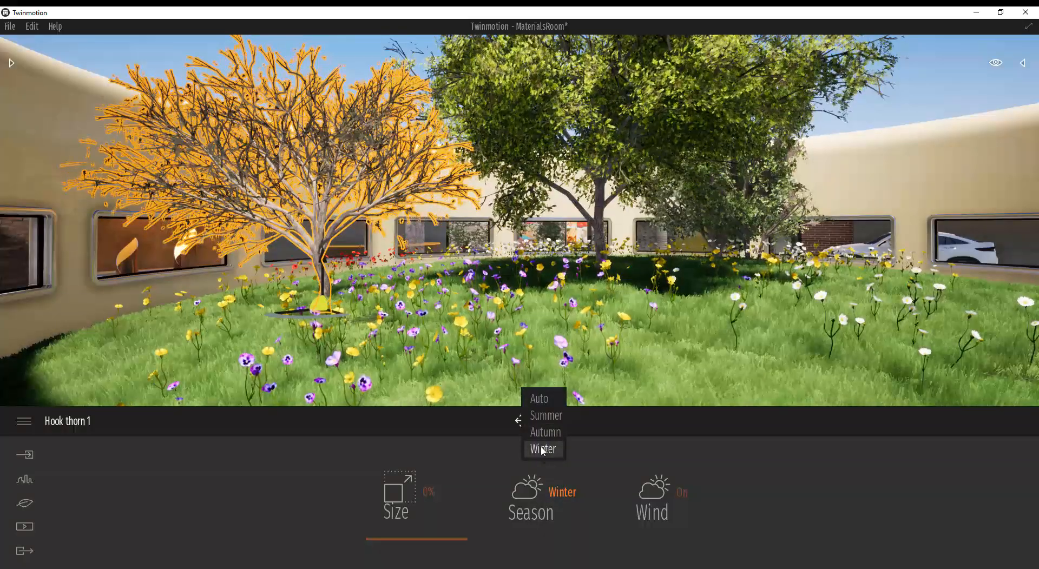
click(546, 416)
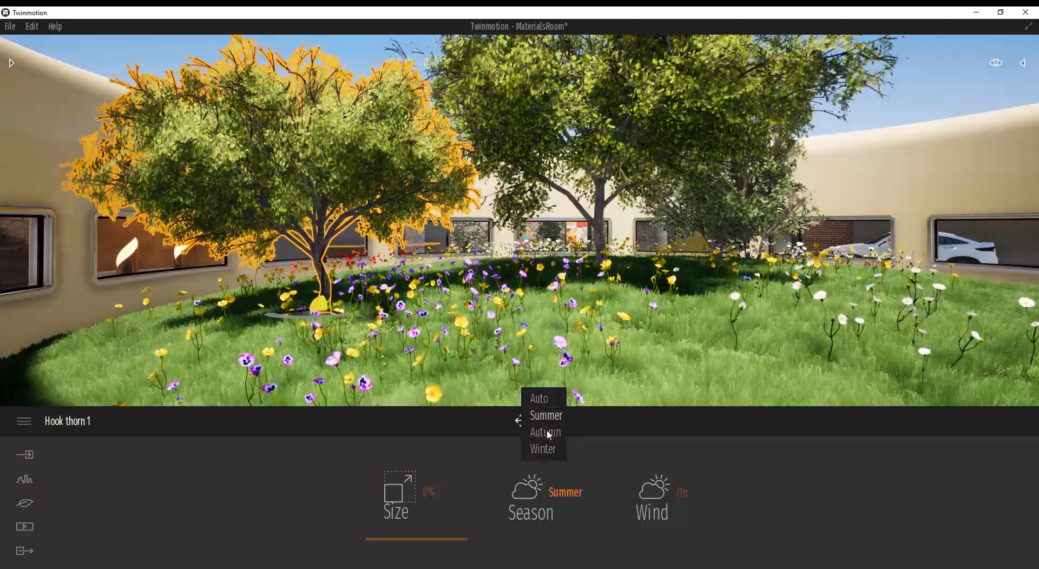
click(539, 399)
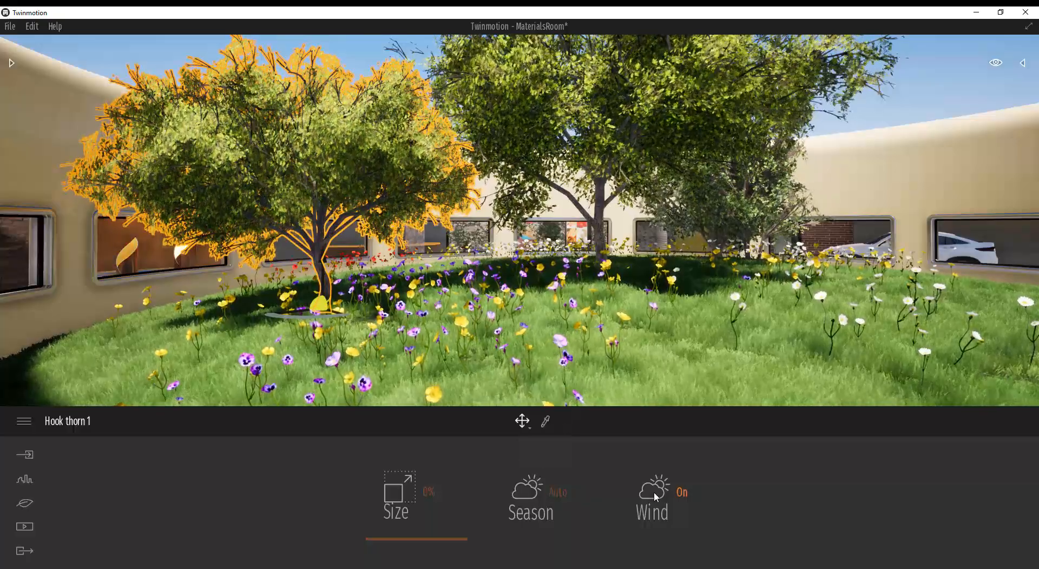
- In the Nature localization settings, try out the north offset and set the month to July
click(25, 504)
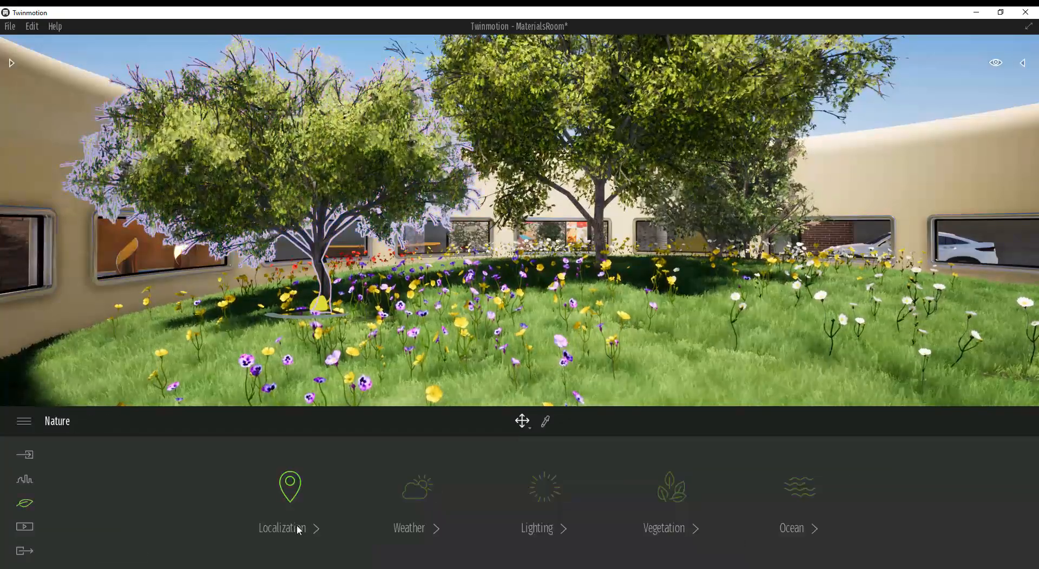
click(299, 530)
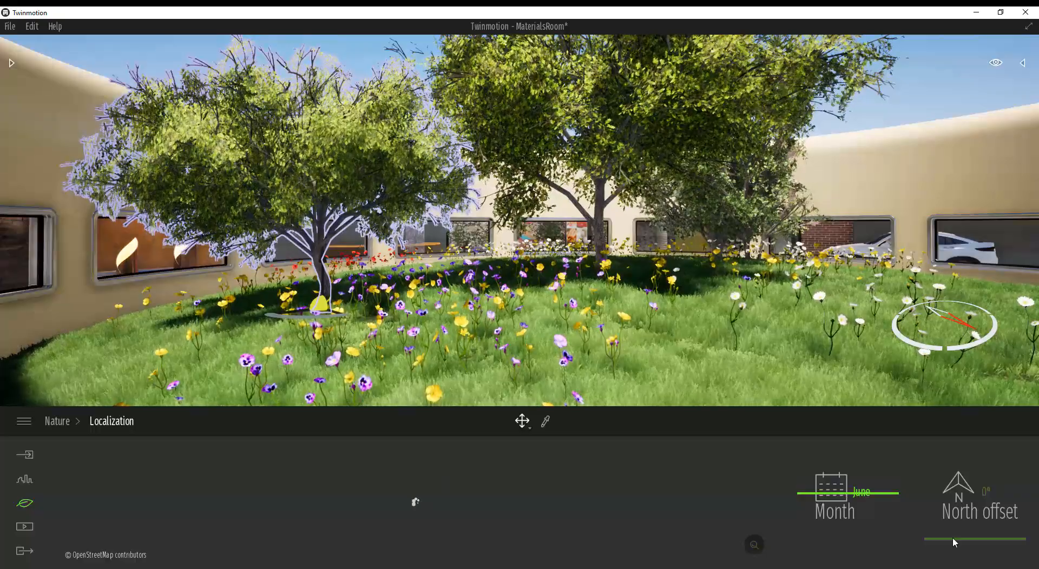
drag(955, 542, 954, 513)
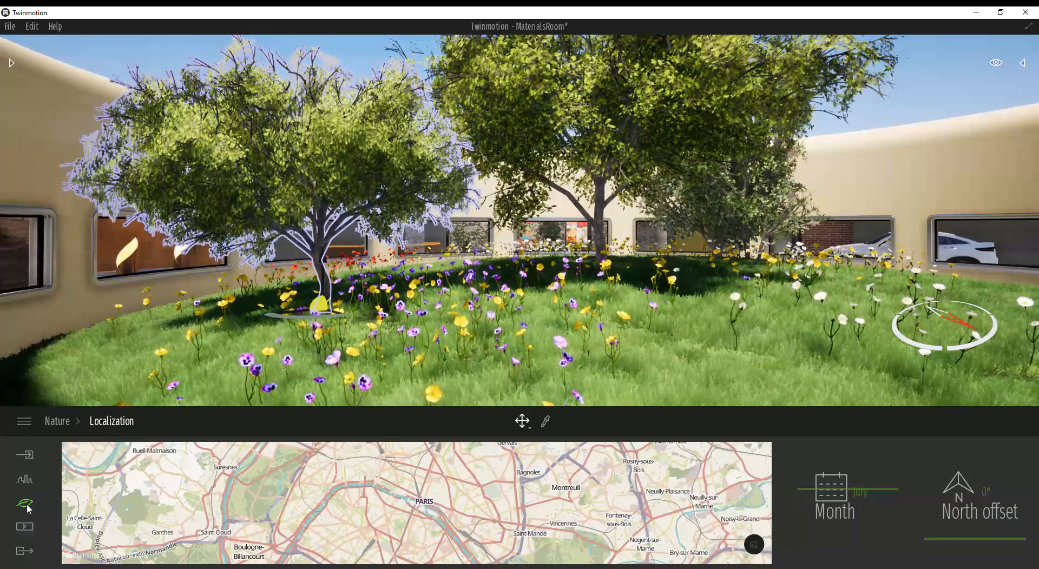
- Create a media image of the reception area, framed across the pebble floor with the glowing lamps and desk in view
click(25, 528)
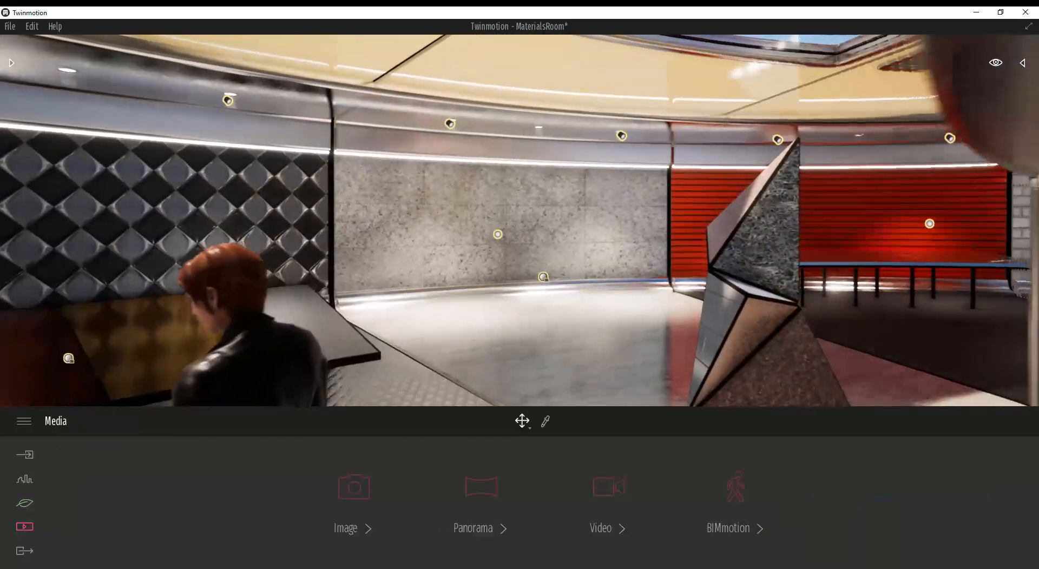
key(w)
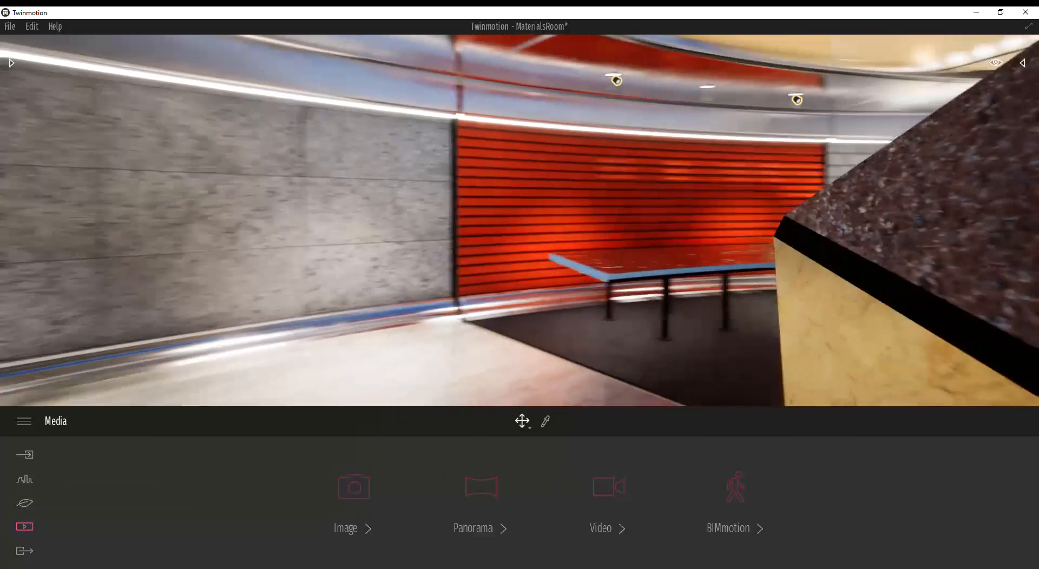
right_drag(519, 221, 704, 216)
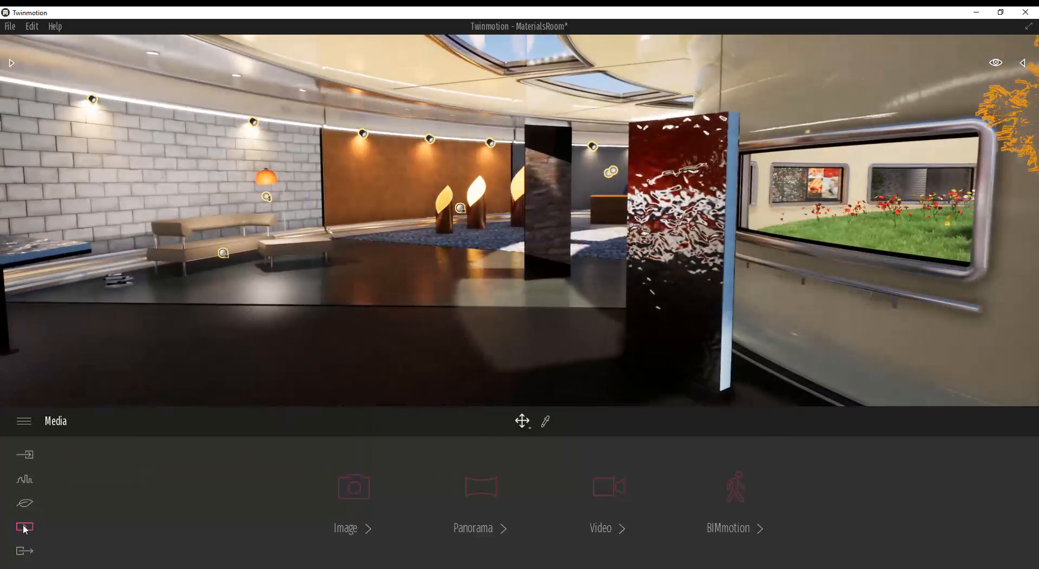
key(a)
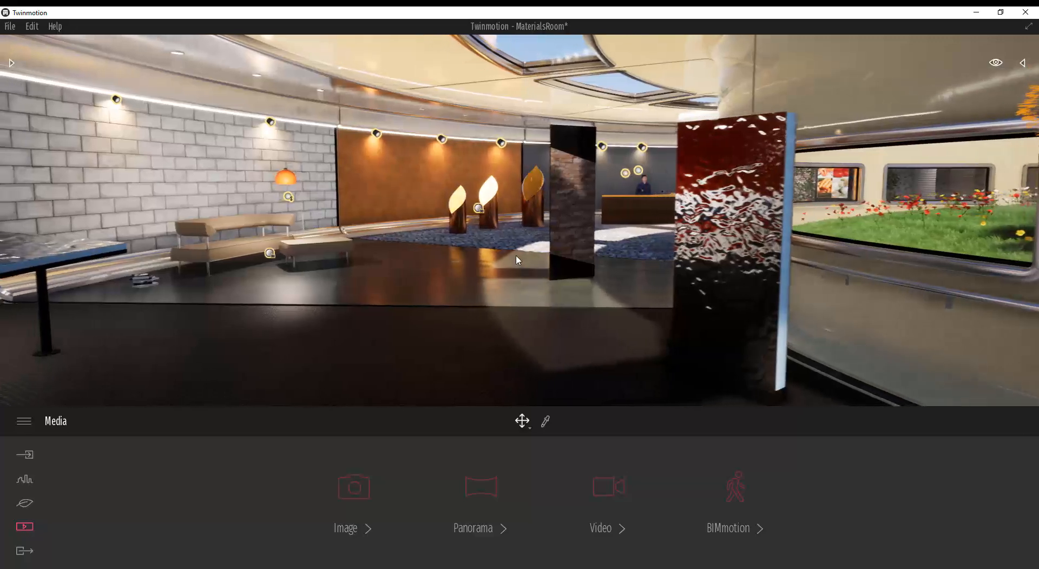
mouse_move(429, 323)
right_down()
mouse_move(501, 303)
mouse_move(450, 304)
mouse_move(528, 296)
mouse_move(479, 294)
mouse_move(525, 302)
mouse_move(517, 256)
mouse_move(559, 265)
mouse_move(595, 255)
right_up()
key(w)
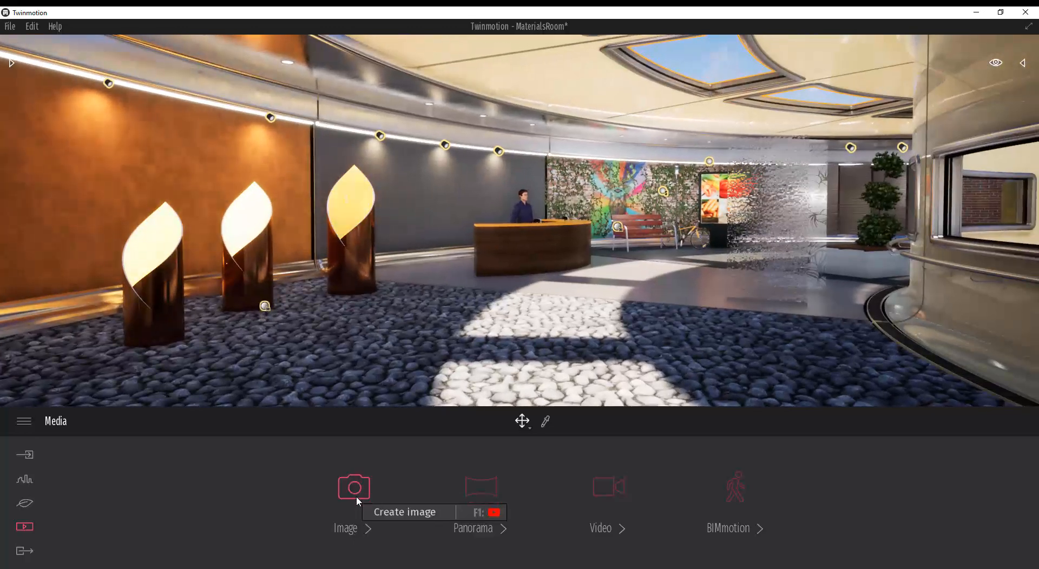
click(357, 490)
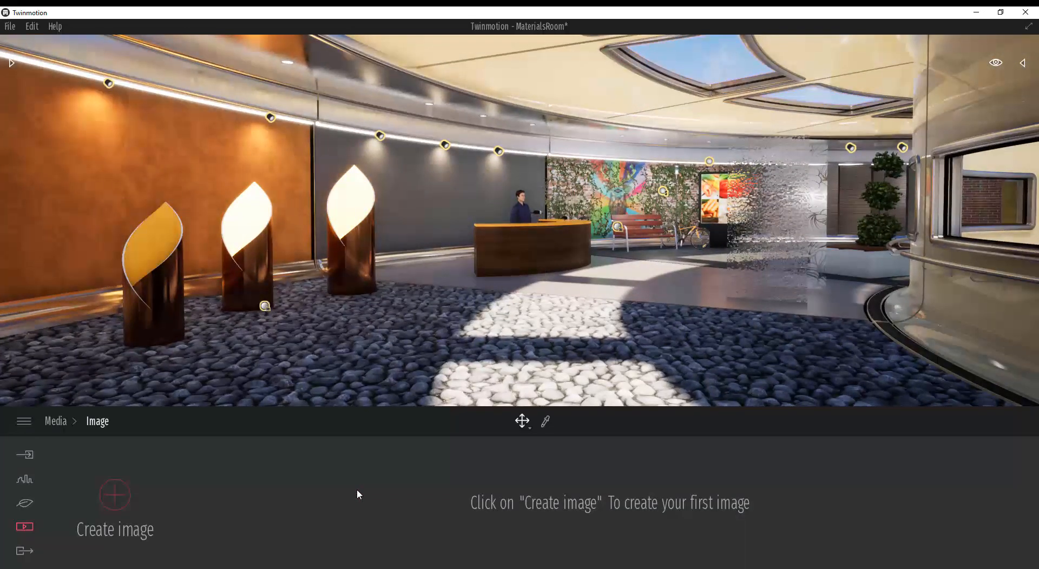
click(114, 503)
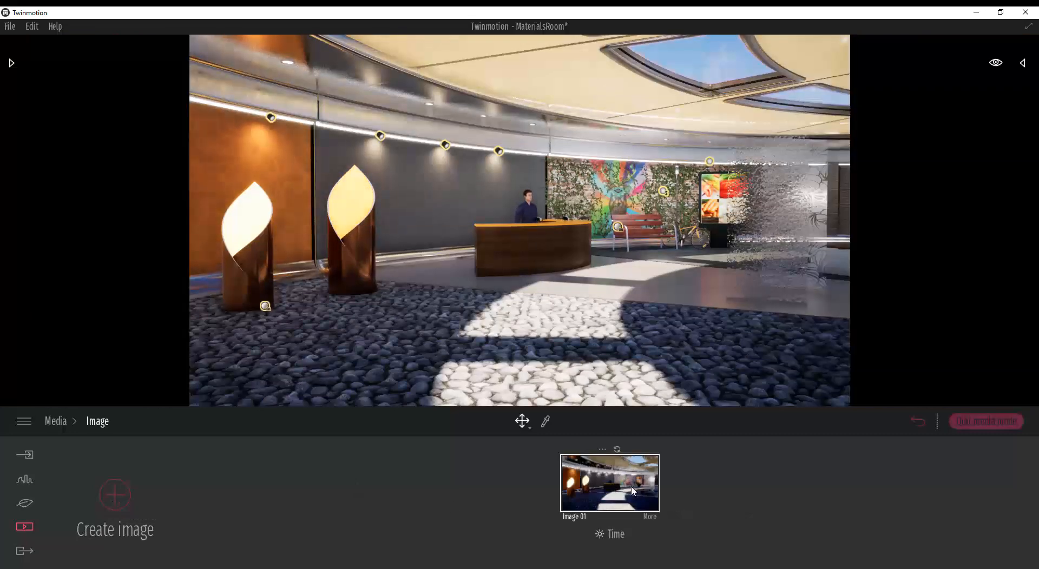
- Reframe the view slightly and set the time of day of Image 01 to 22:20
right_drag(595, 287, 568, 286)
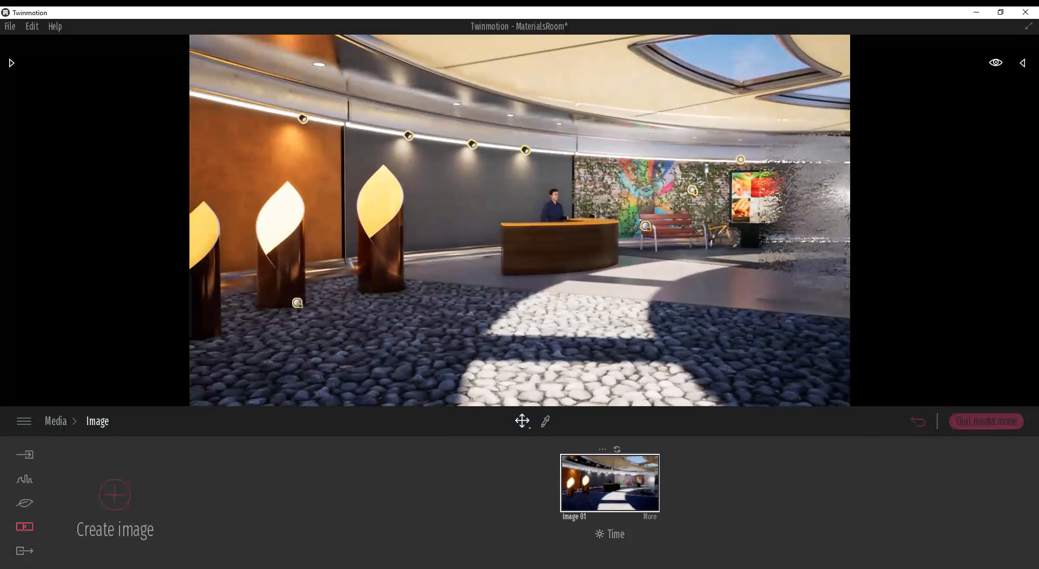
click(616, 536)
drag(600, 439, 600, 489)
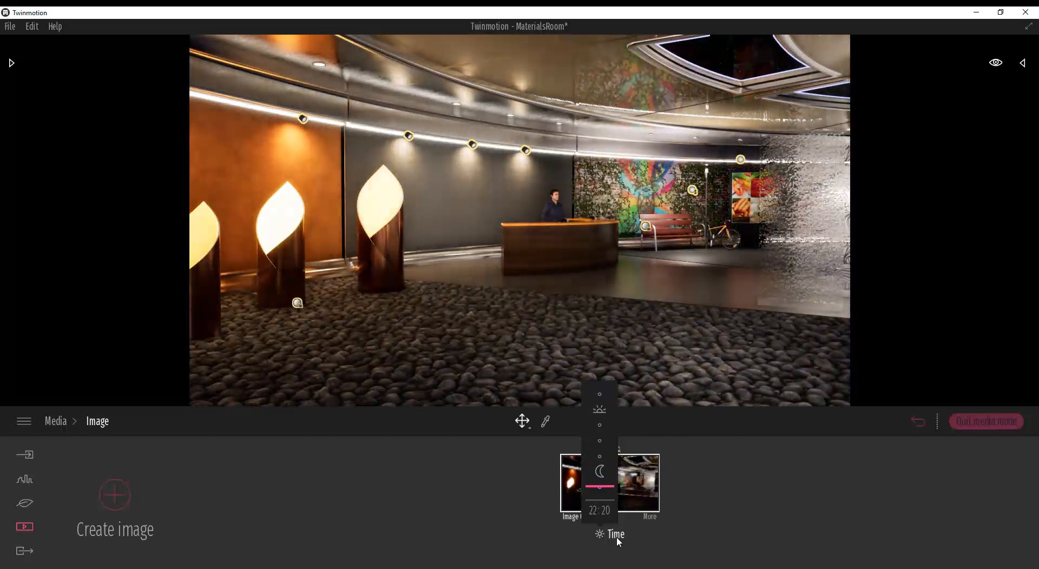
- Turn on depth of field for Image 01 and try its distance setting
click(652, 517)
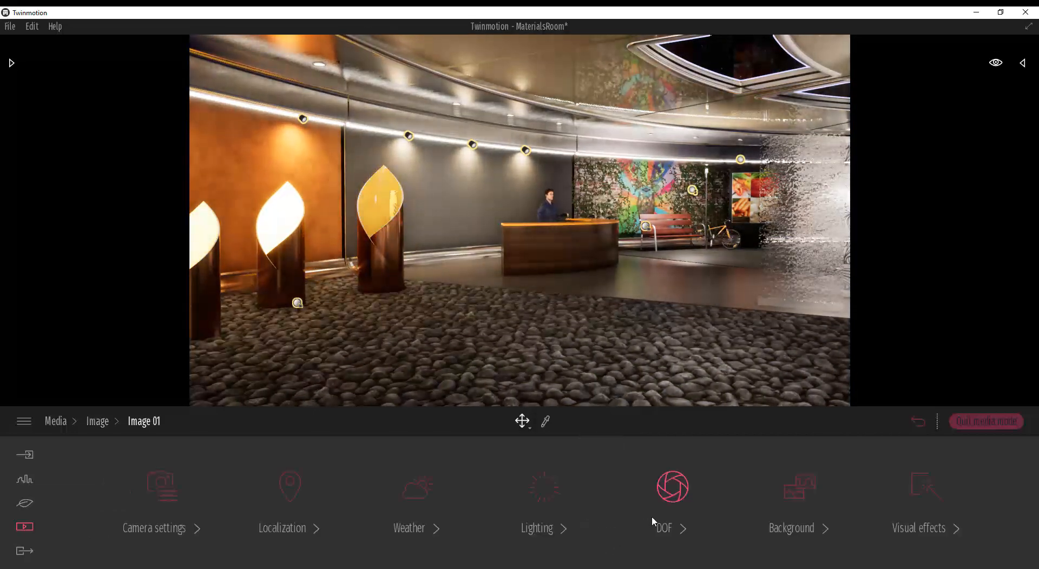
click(683, 492)
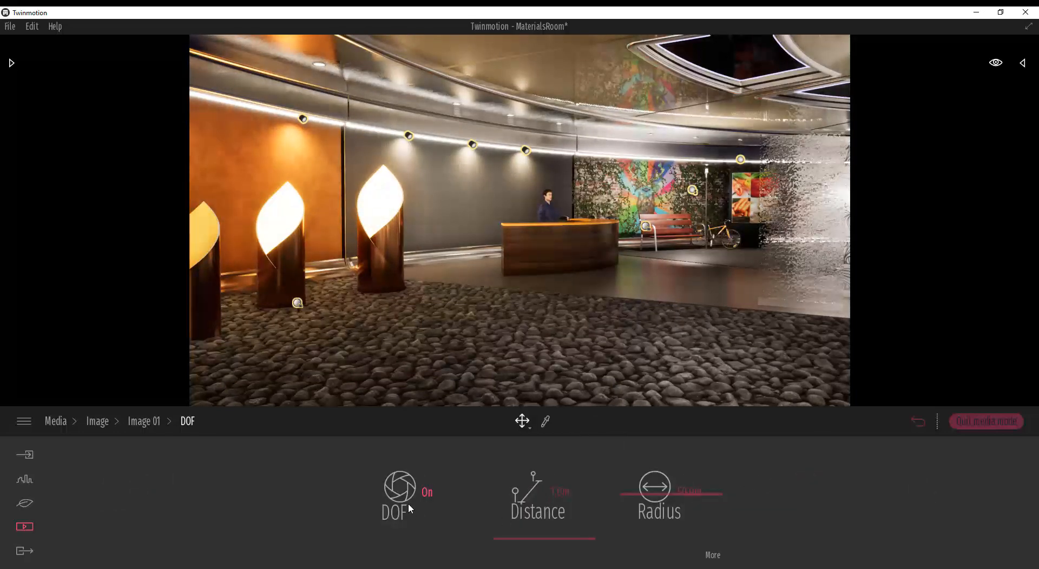
click(427, 501)
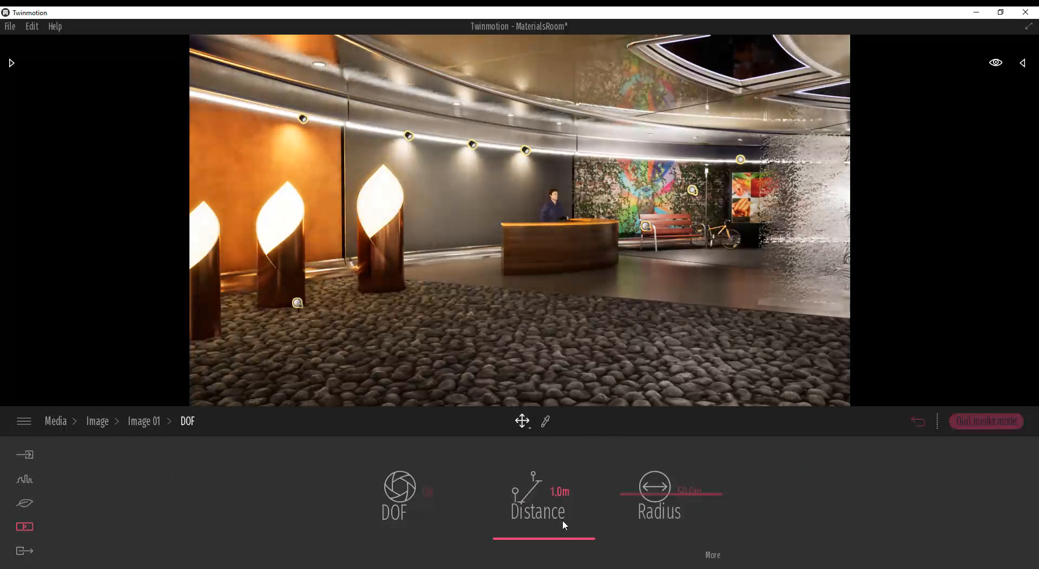
mouse_move(564, 543)
mouse_down()
mouse_move(564, 508)
mouse_move(564, 542)
mouse_up()
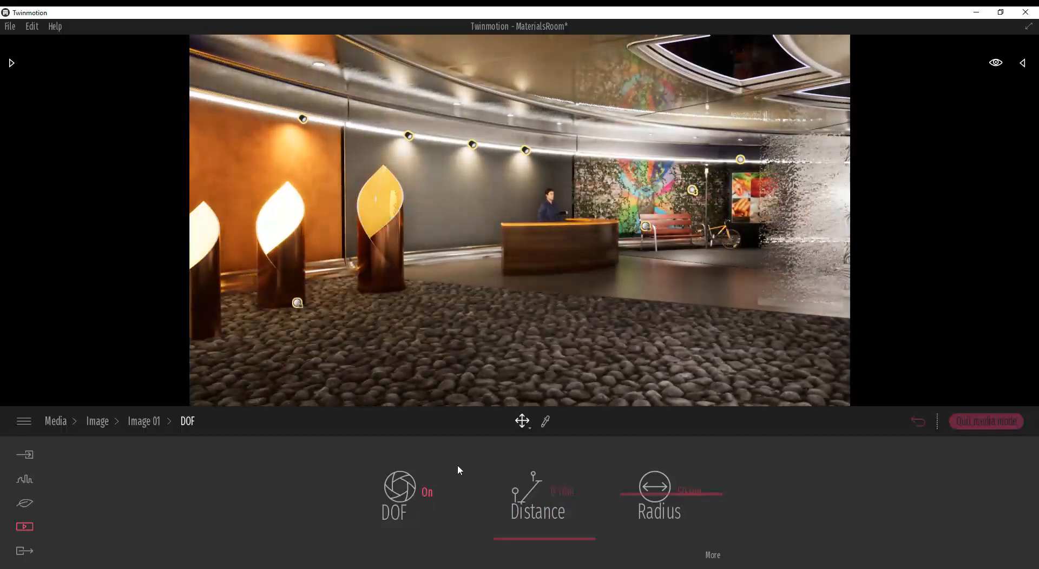
- Look over the near and far blur options and the camera settings of Image 01, returning to the image list
click(710, 553)
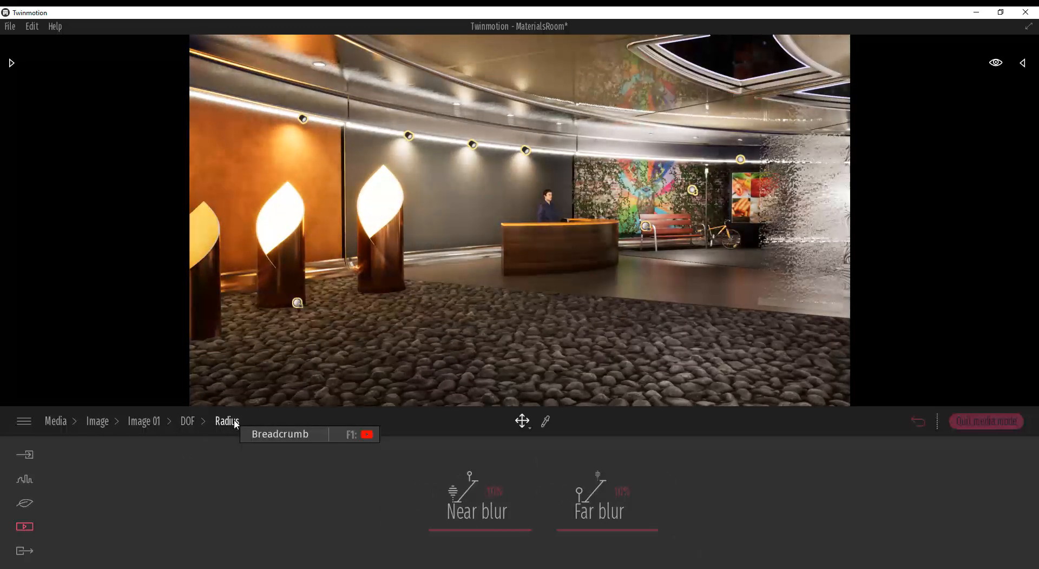
click(194, 421)
click(161, 421)
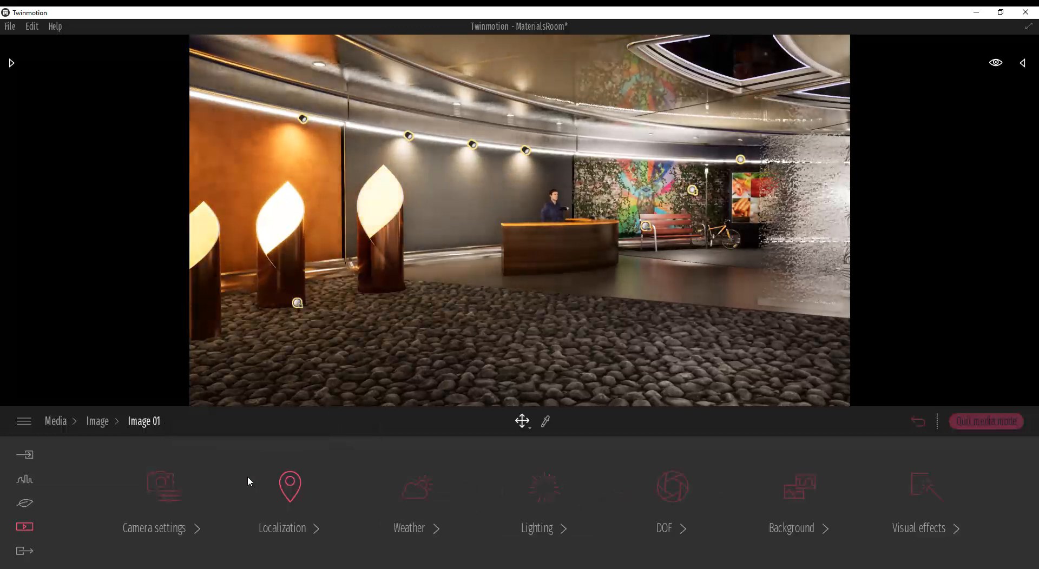
click(212, 470)
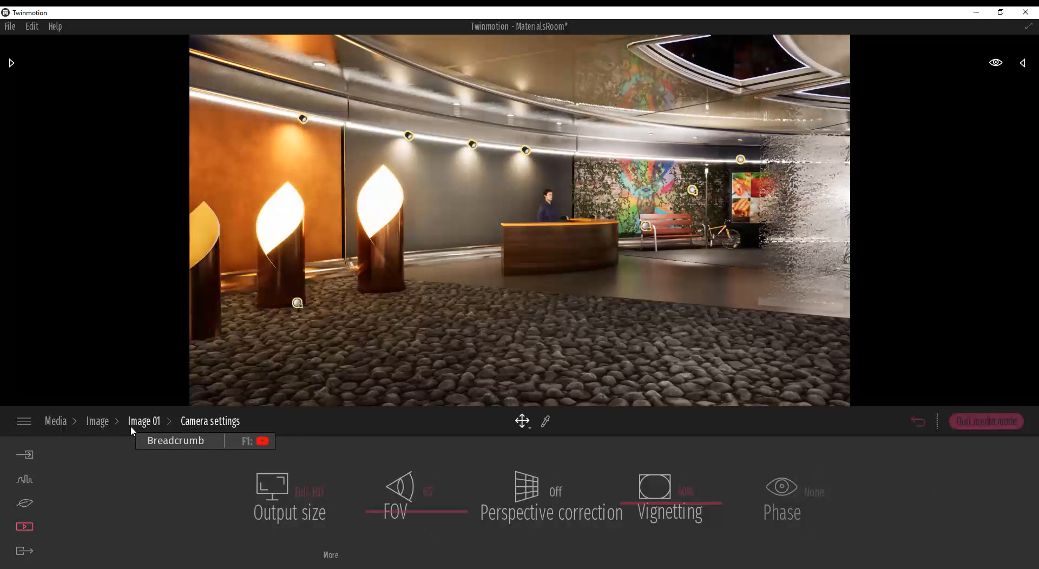
click(144, 423)
click(100, 422)
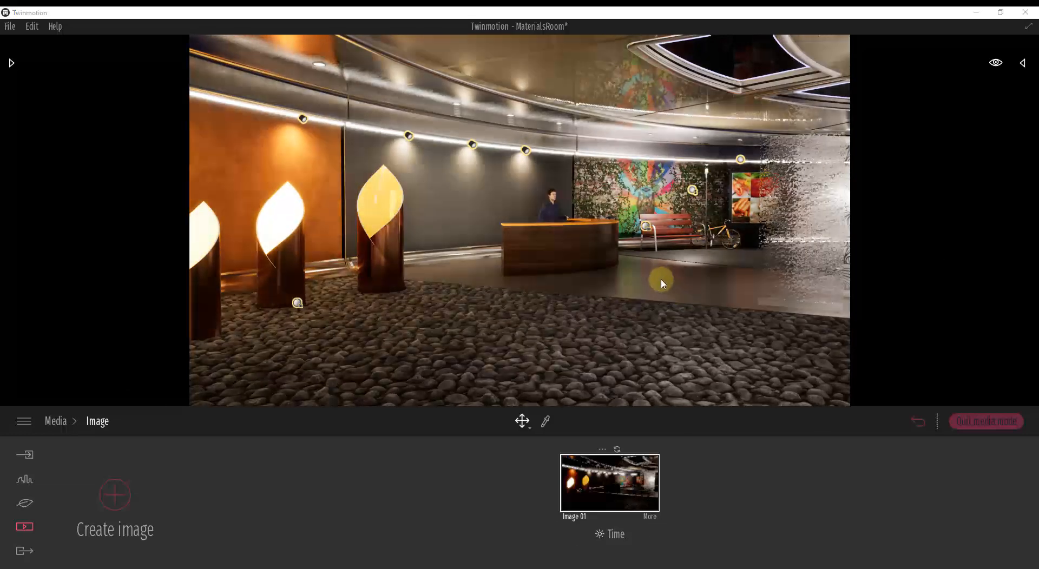
- Return to the Media categories and quit media mode to restore the full scene view
drag(661, 278, 661, 280)
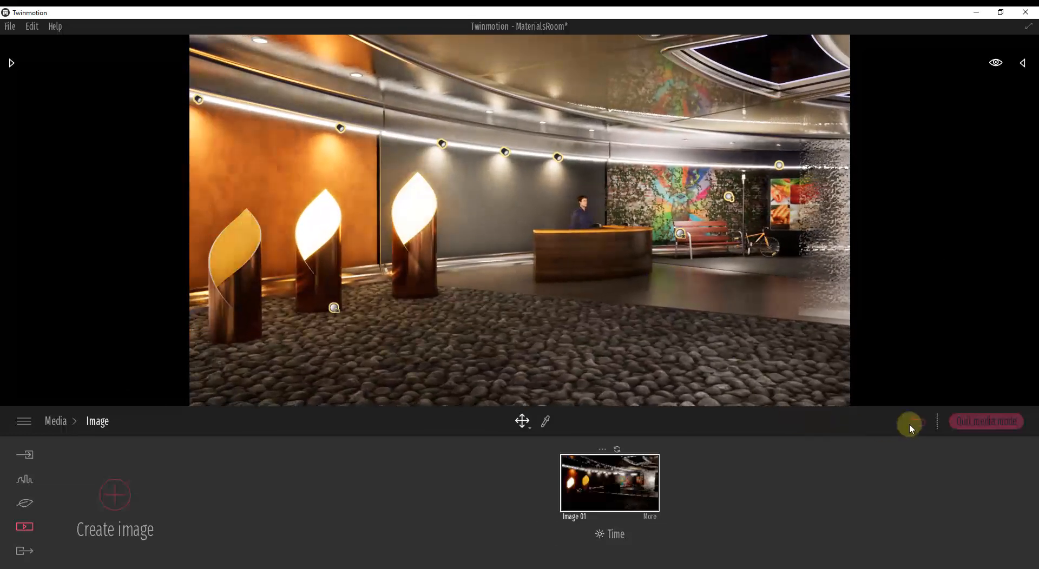
click(54, 422)
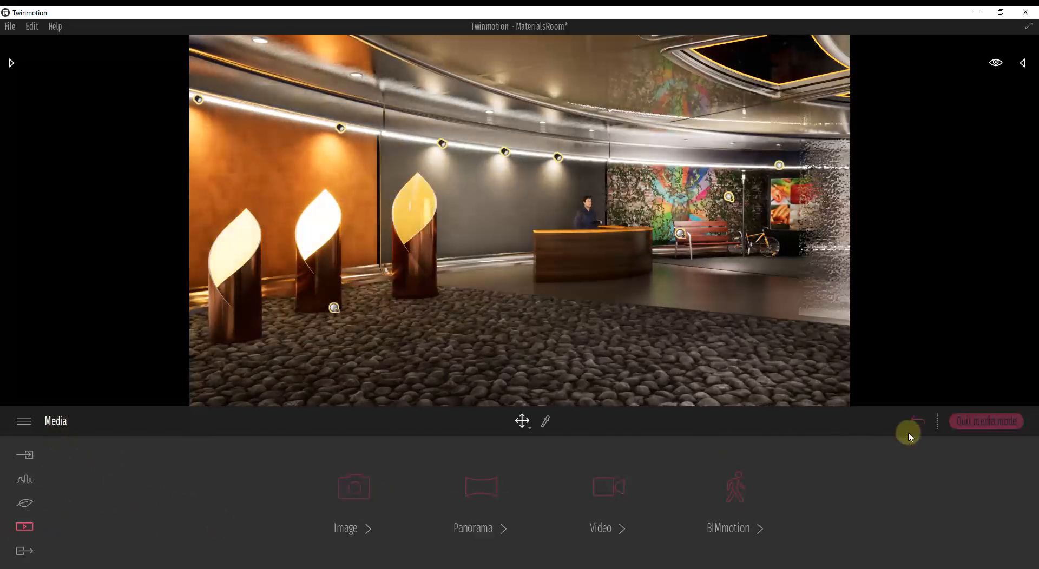
right_drag(646, 286, 648, 286)
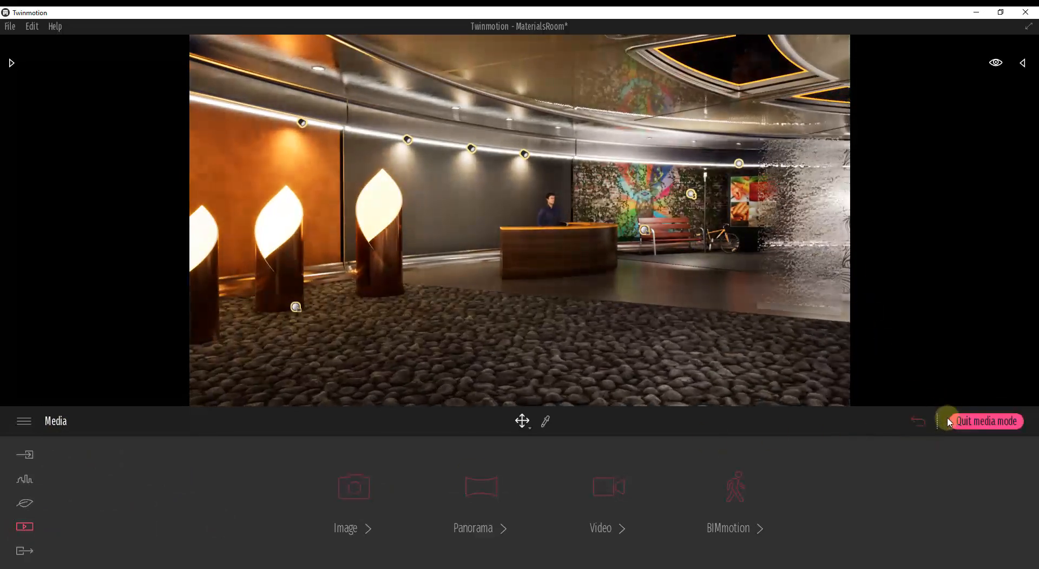
click(966, 422)
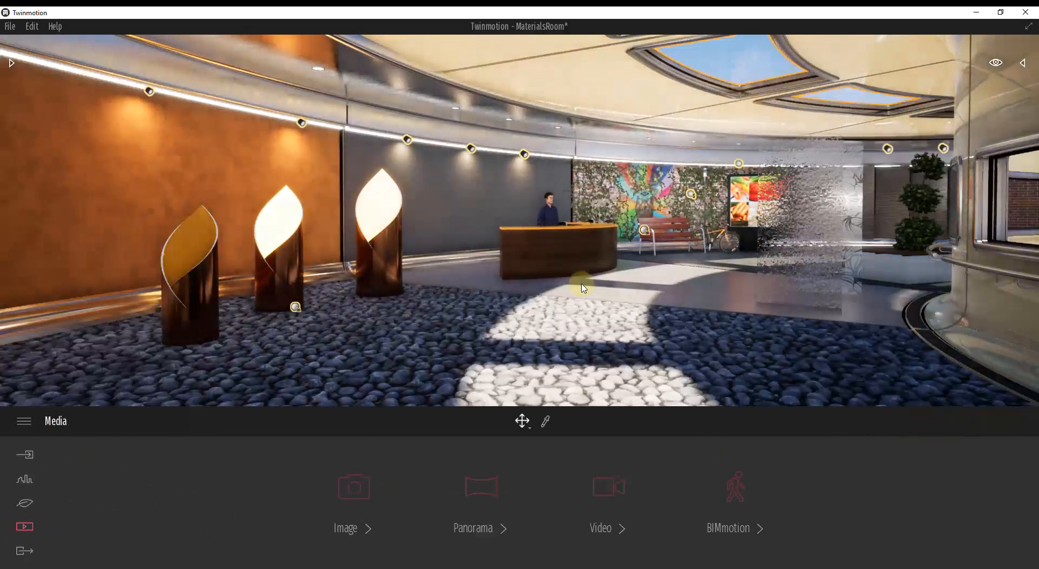
- Open the saved Image 01 view, look over the Nature categories while it is active, return to the image list and quit media mode
click(355, 490)
click(591, 488)
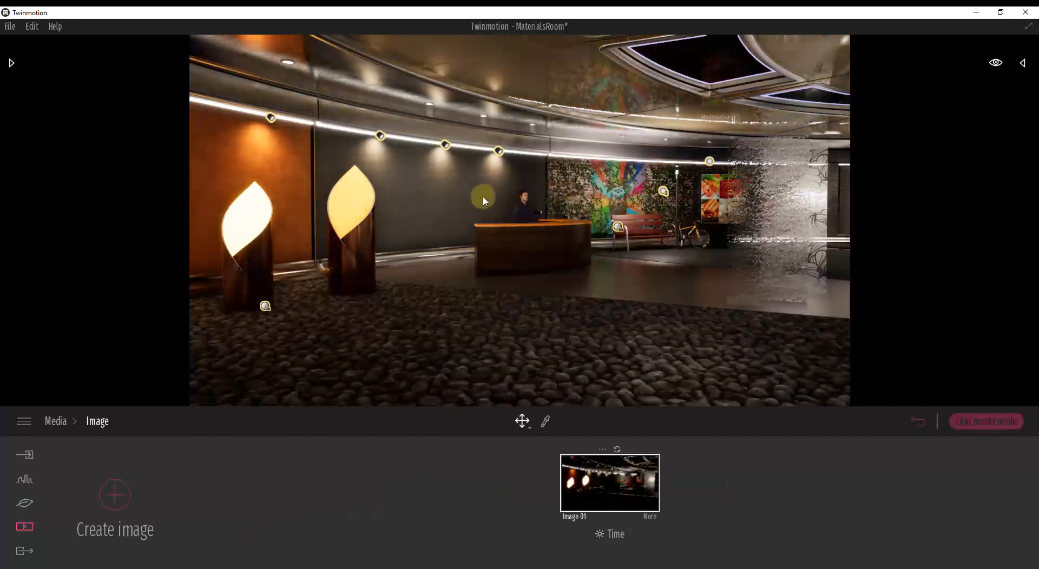
click(921, 422)
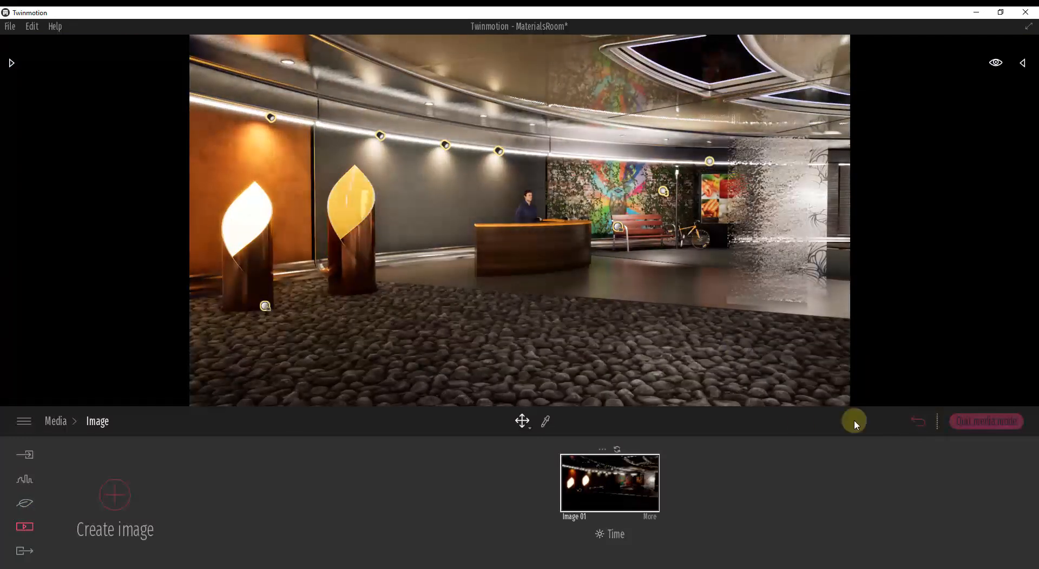
click(26, 493)
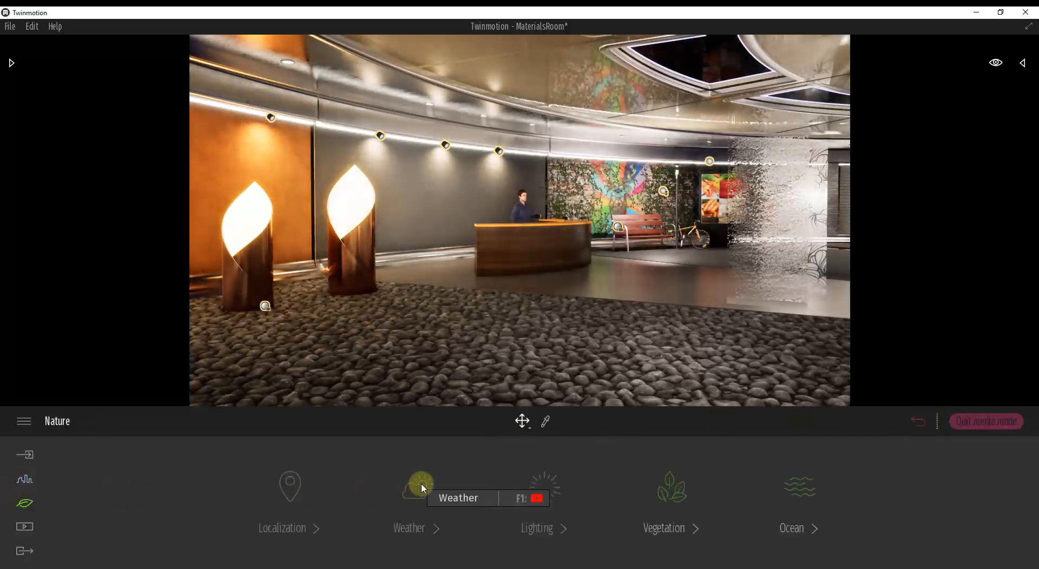
click(25, 527)
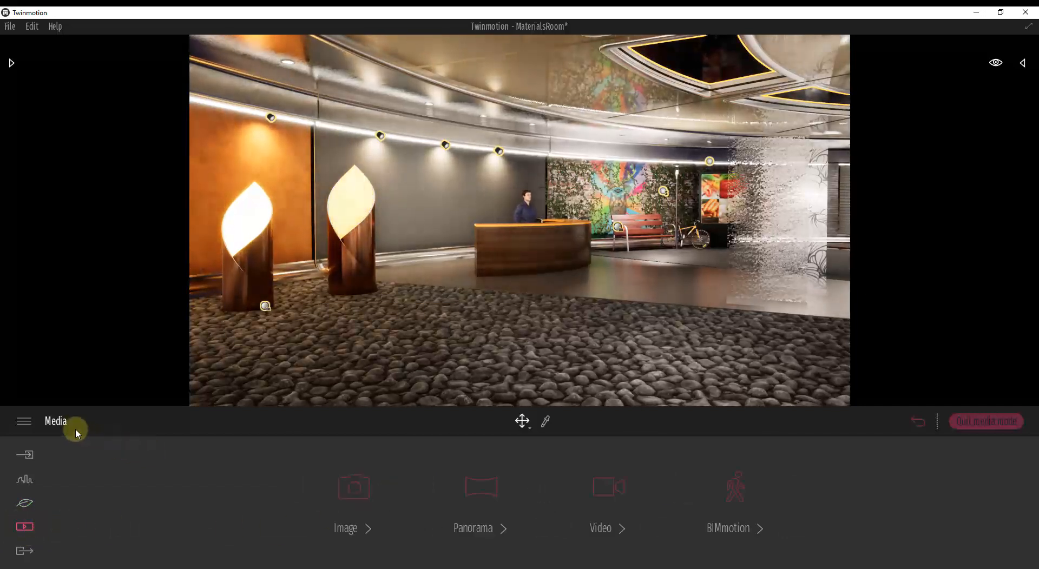
click(367, 491)
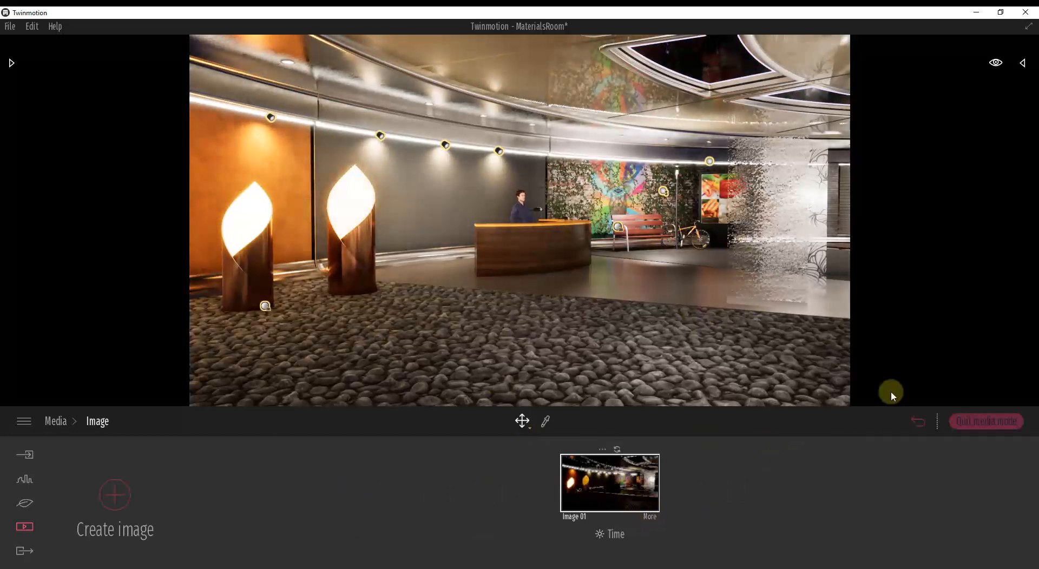
click(983, 425)
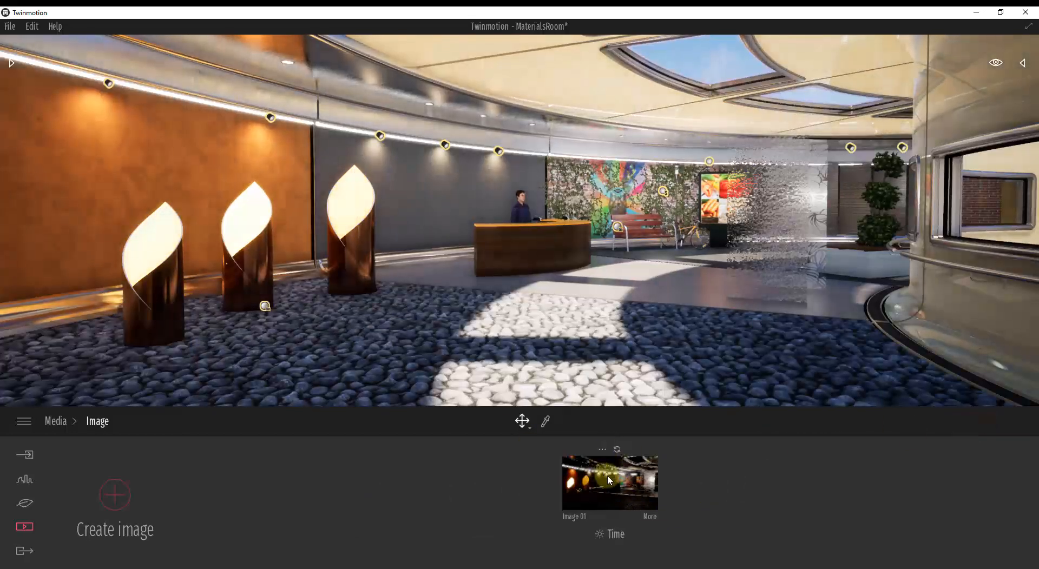
- Reopen Image 01, look at its own settings categories, return to the Media categories and leave media mode
click(609, 480)
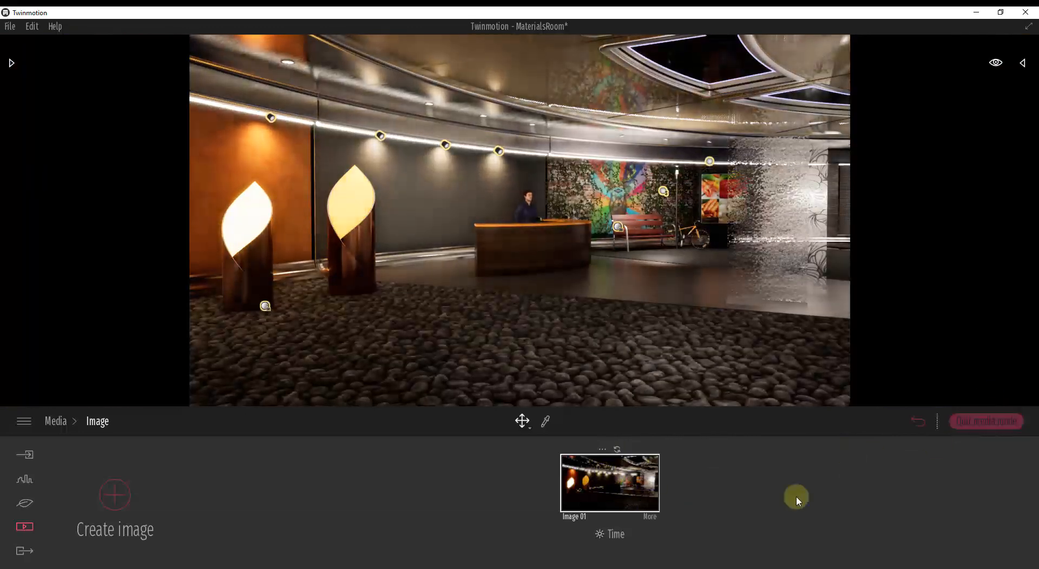
click(650, 519)
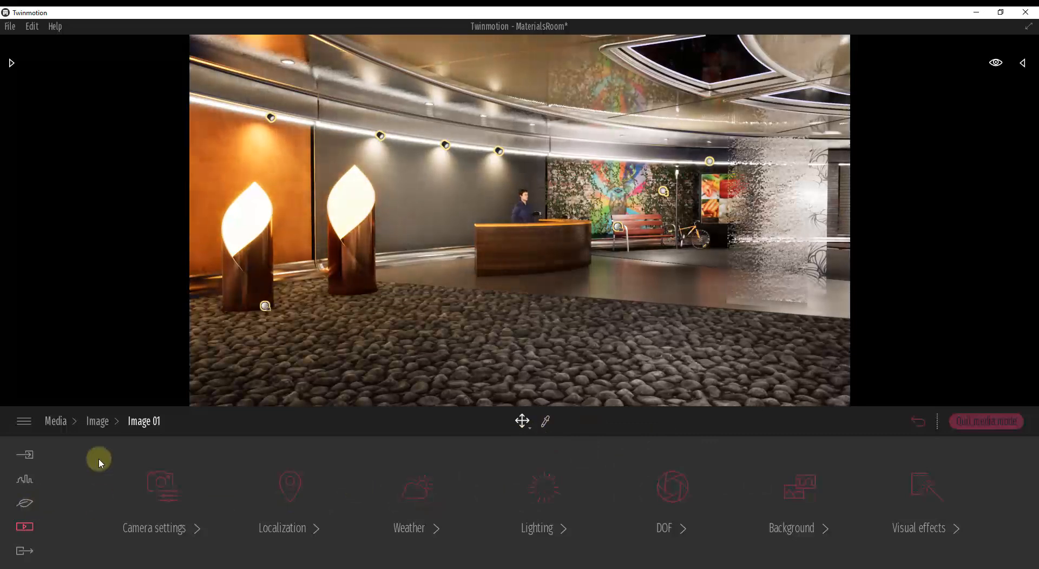
click(56, 421)
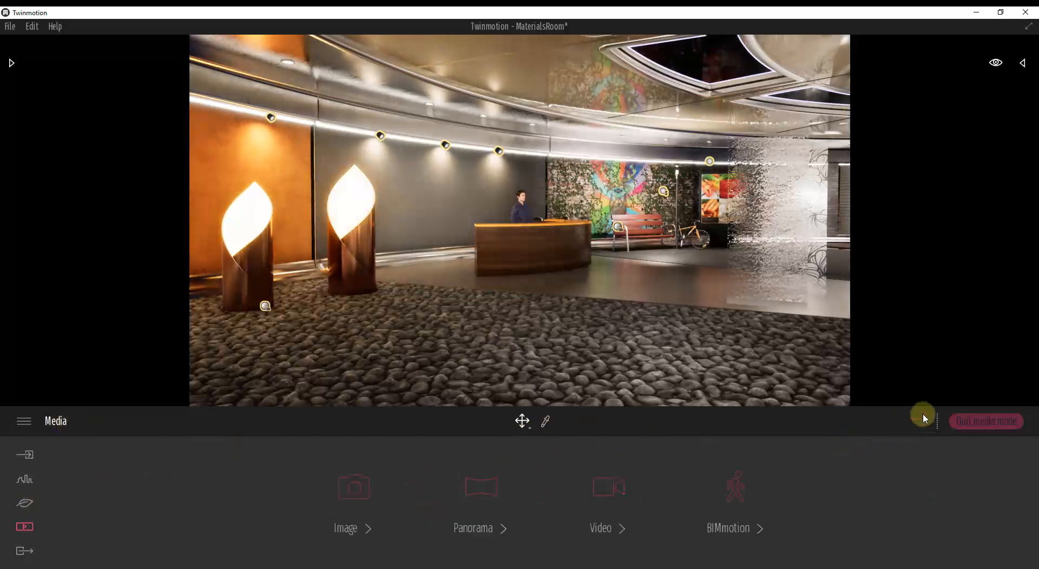
click(974, 422)
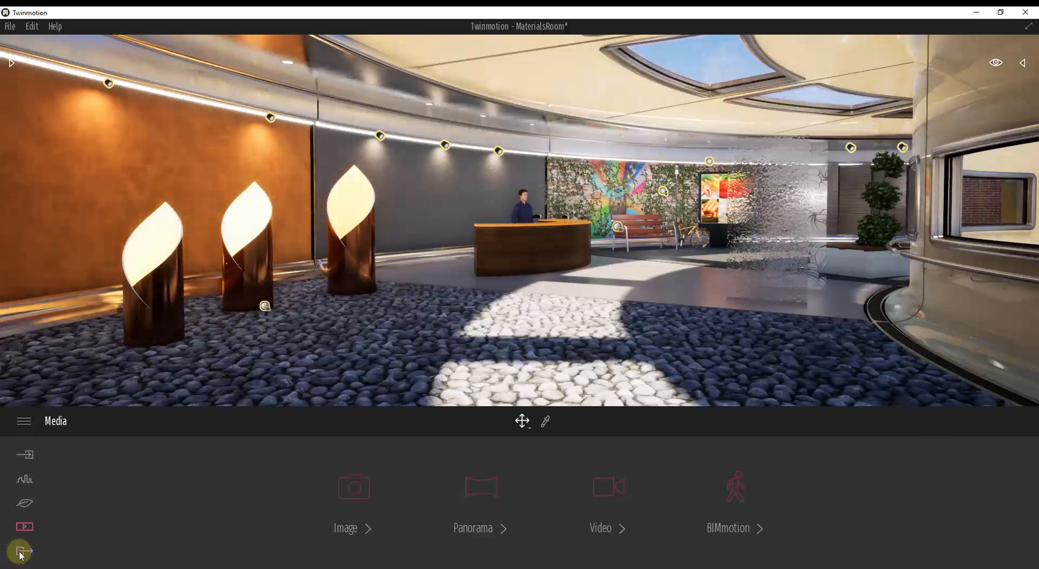
- Check the saved images in Media and select Image 01 for image export
click(353, 488)
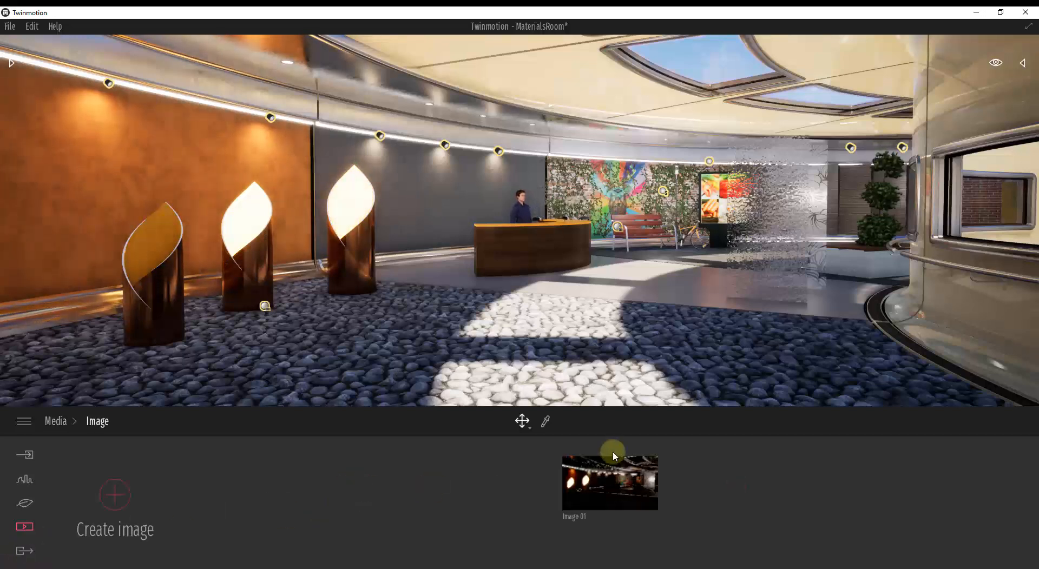
click(23, 553)
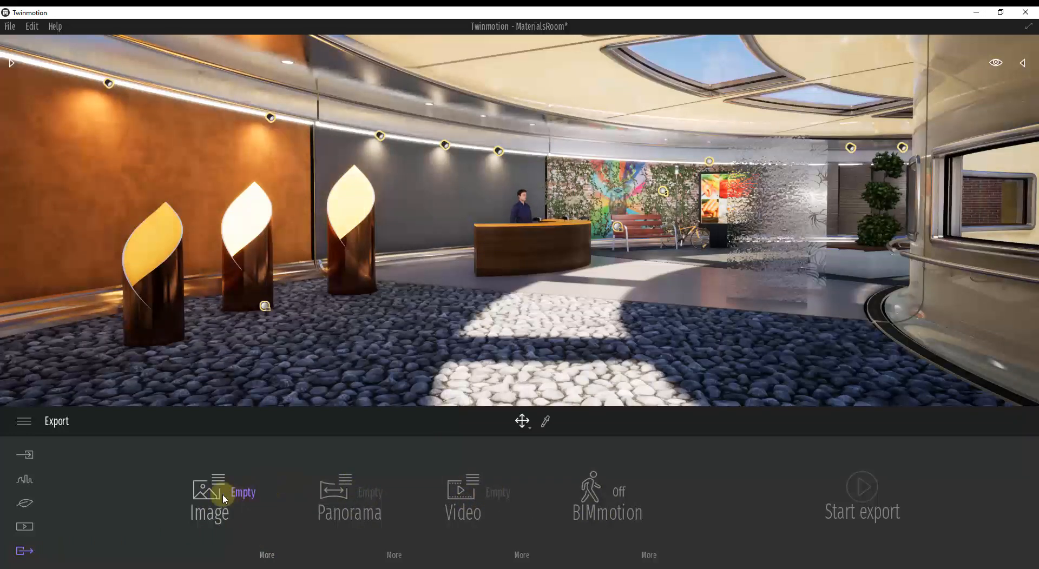
click(24, 526)
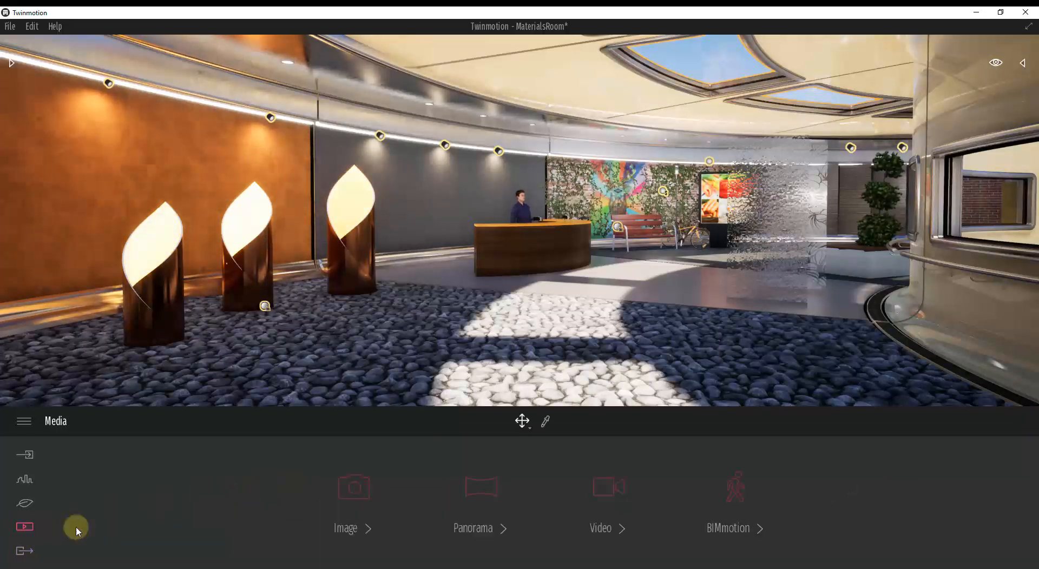
click(21, 551)
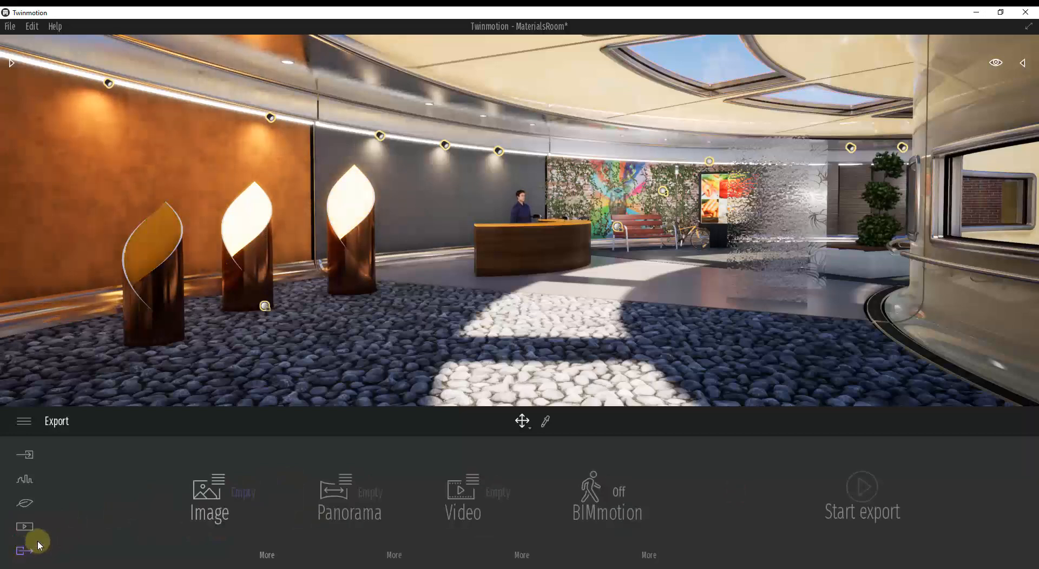
click(242, 497)
click(233, 451)
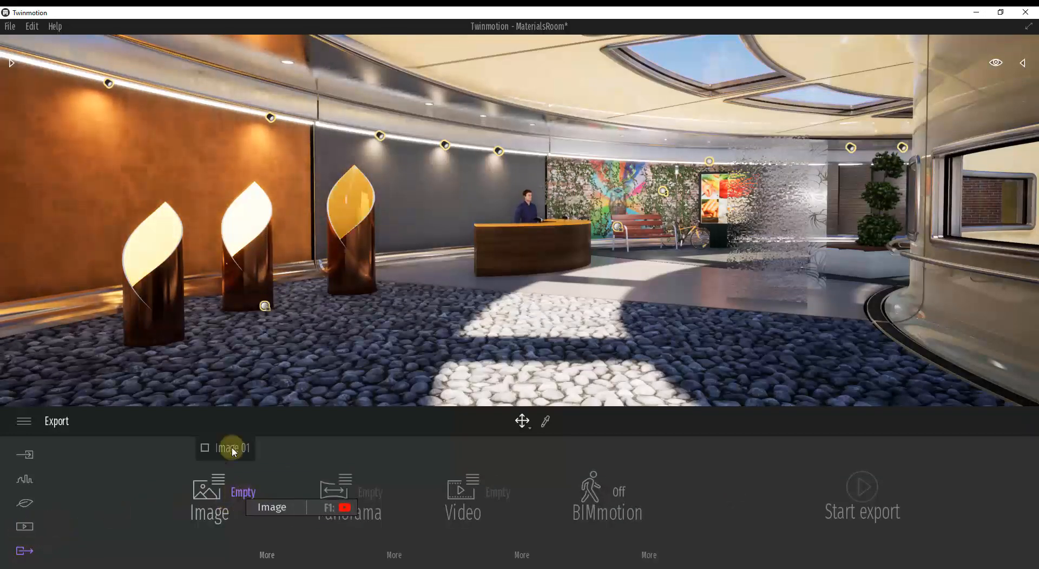
click(219, 451)
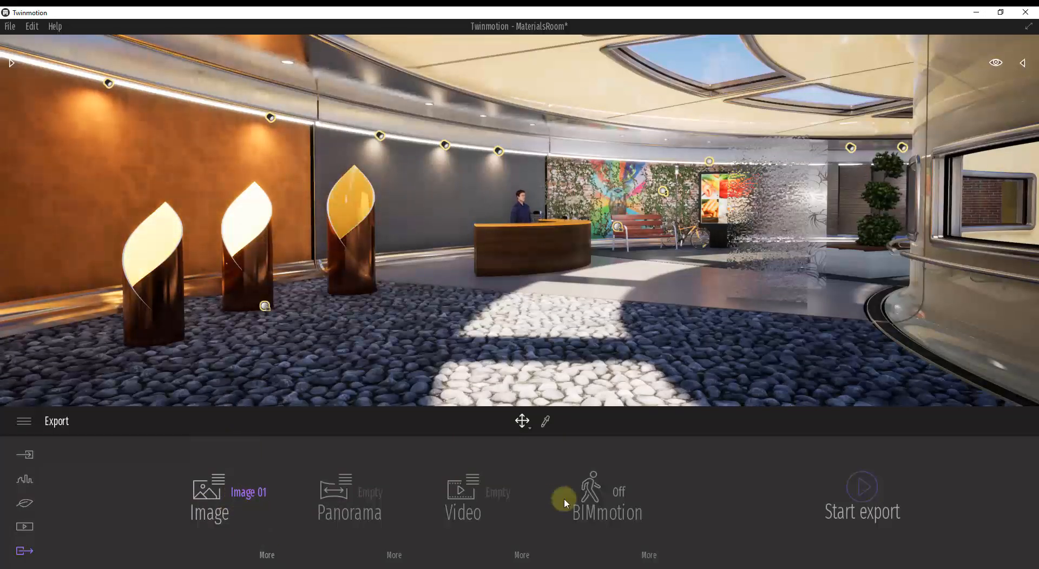
- Look over the export settings for 3D mode, max reflection and max lighting, and recheck the Image 01 selection
click(596, 500)
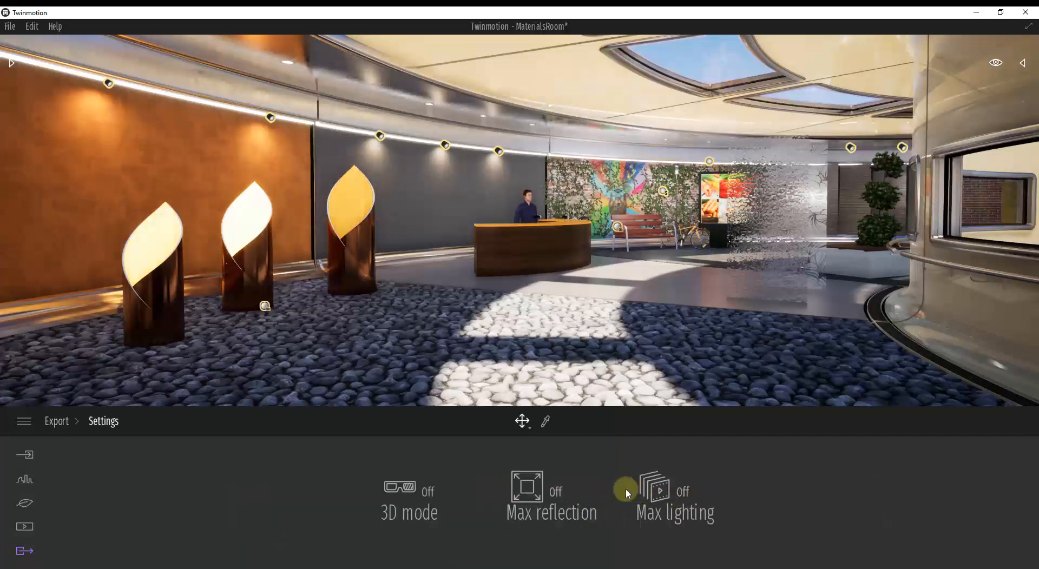
click(57, 422)
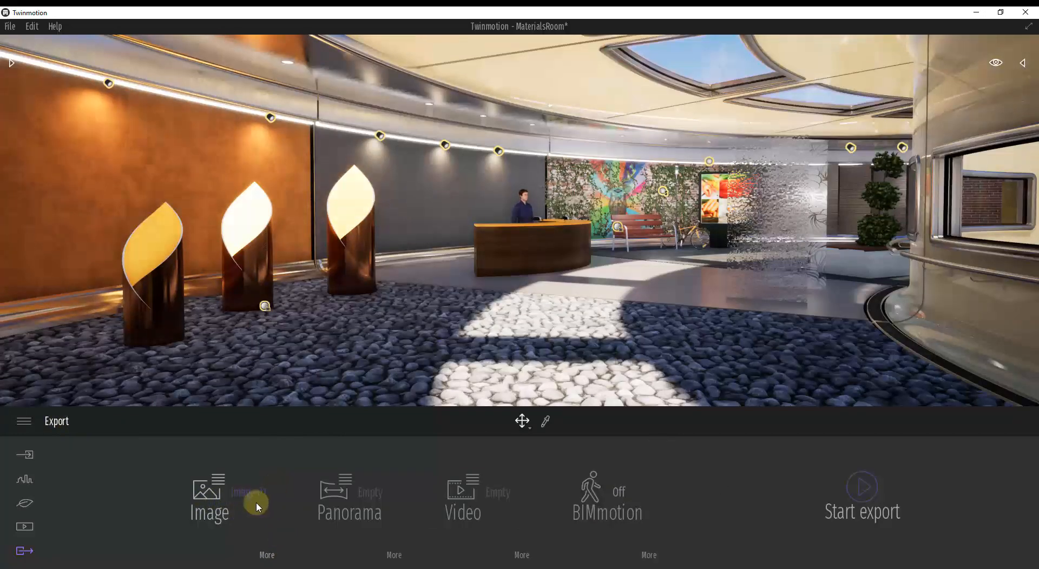
click(244, 494)
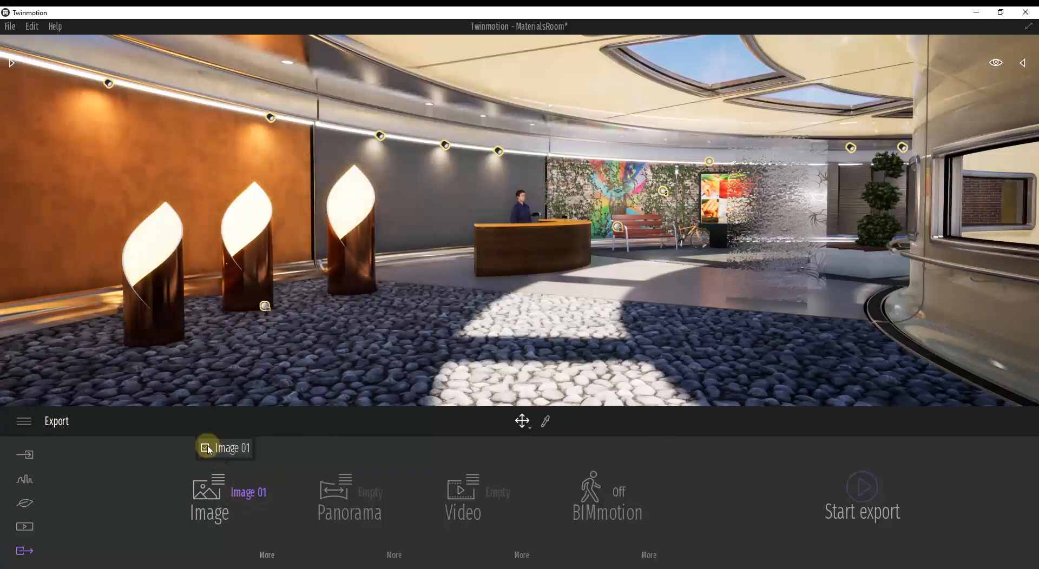
click(229, 489)
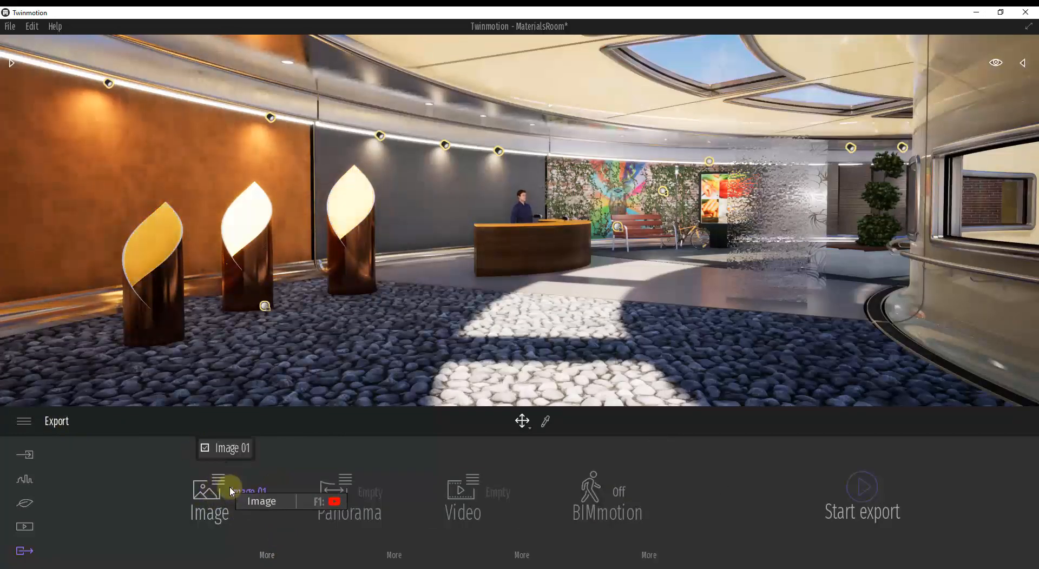
click(209, 449)
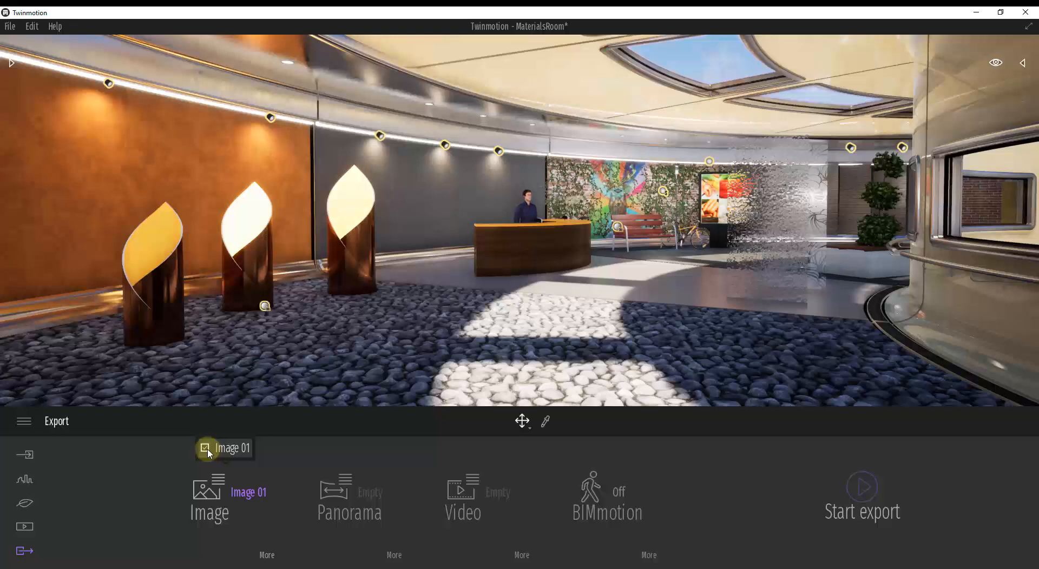
- Export Image 01 to the 02 Intro to Twinmotion folder under Videos > Twinmotion, and view the exported PNG before closing it
click(854, 491)
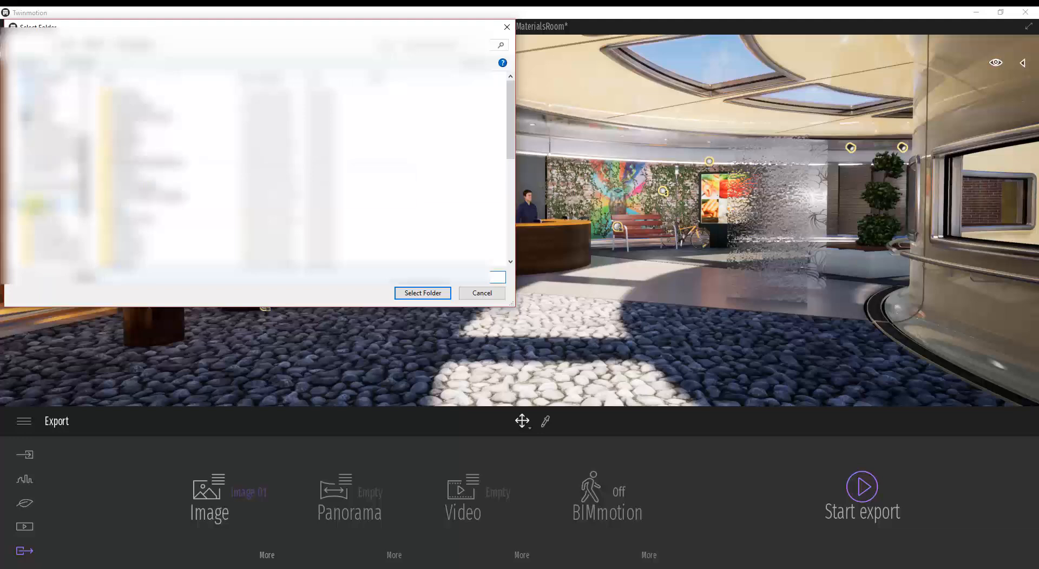
drag(85, 181, 85, 217)
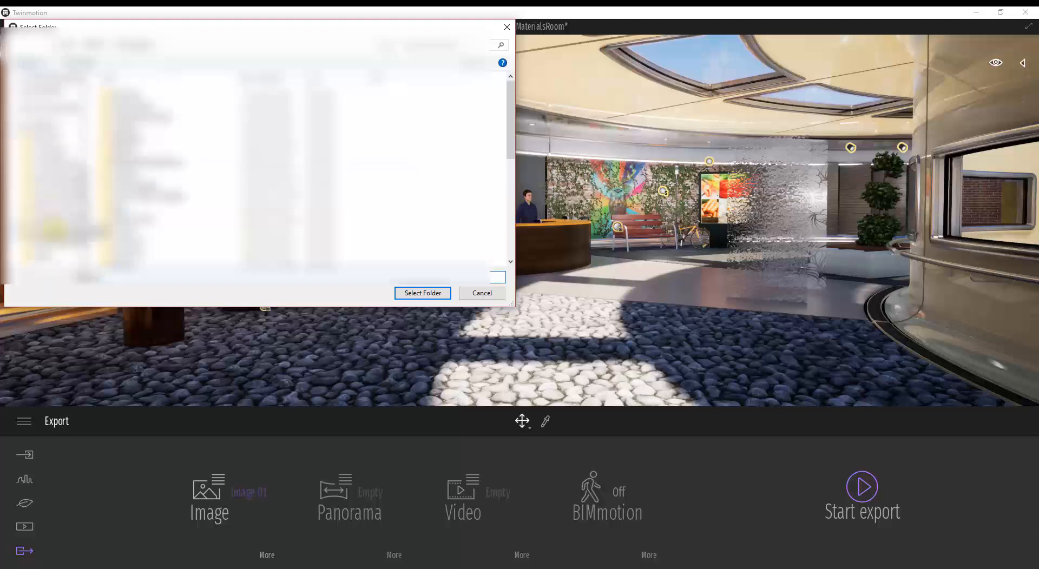
click(57, 230)
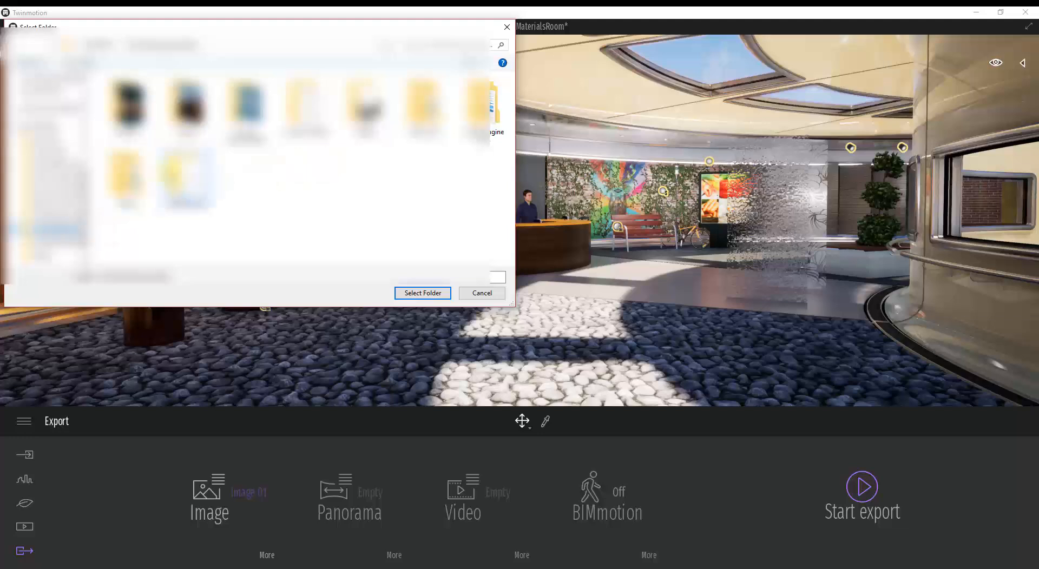
double_click(183, 175)
double_click(136, 208)
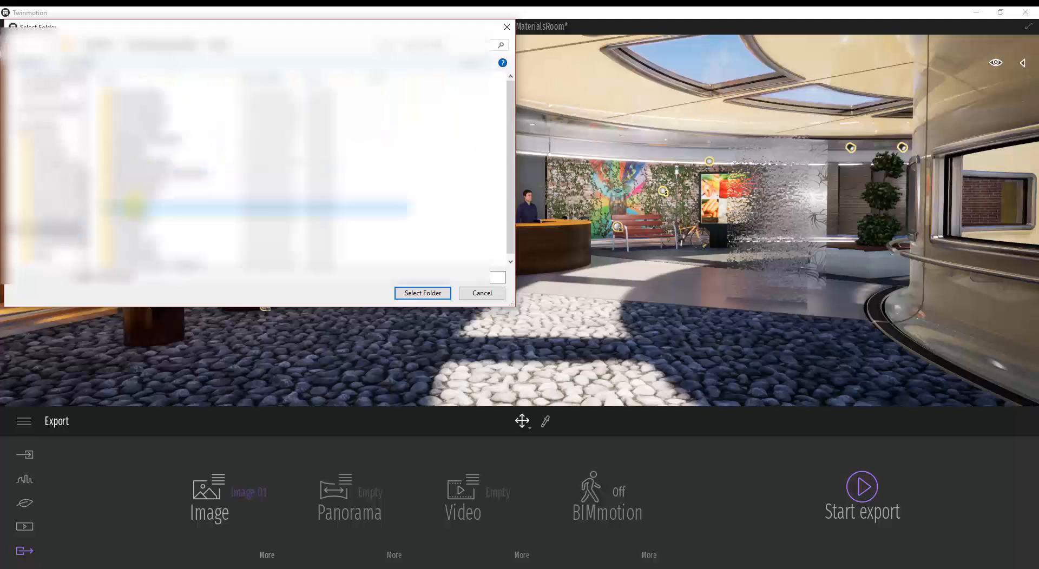
click(143, 107)
double_click(143, 105)
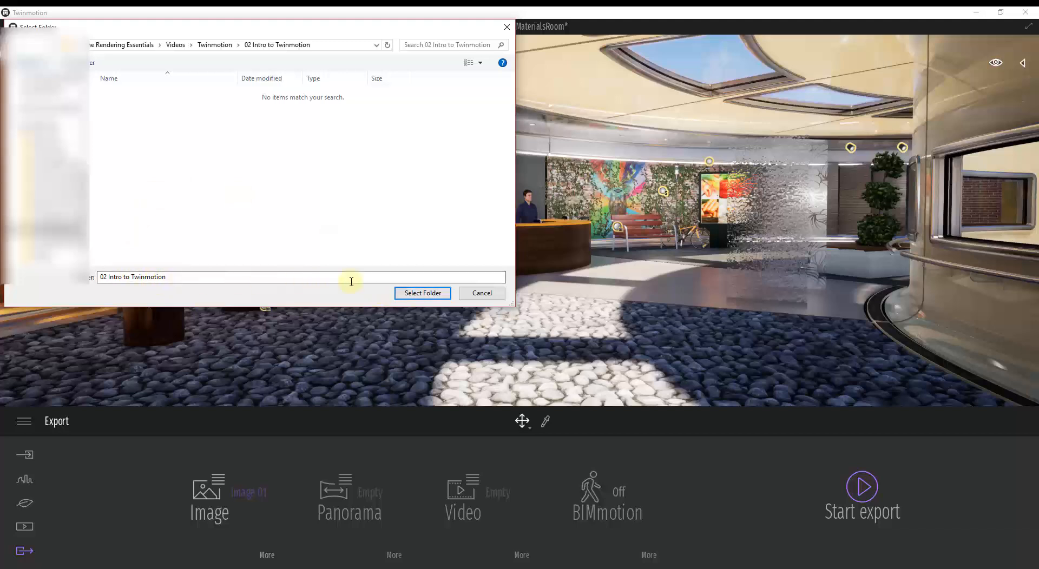
click(421, 295)
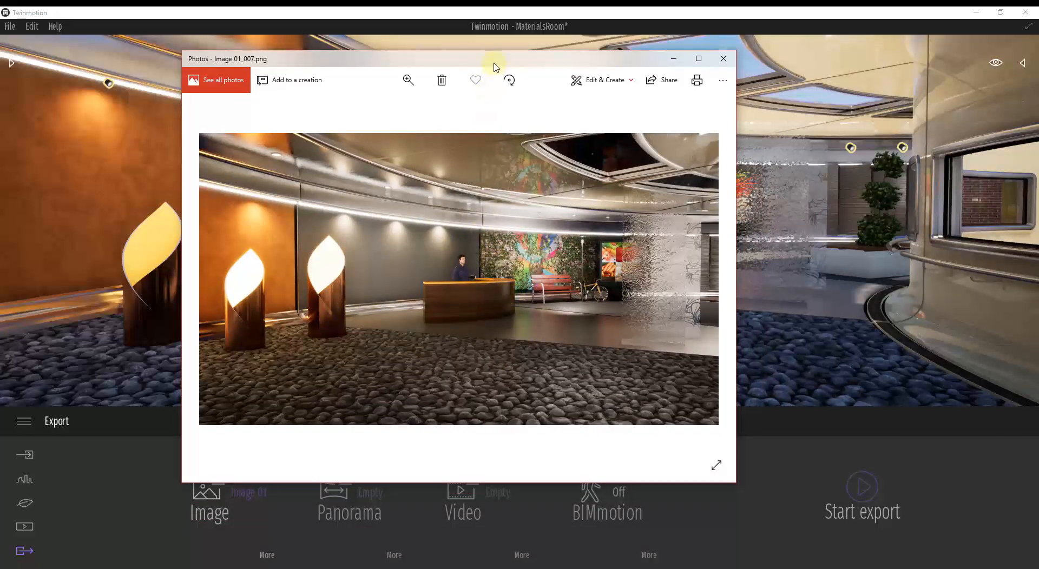
drag(493, 58, 703, 57)
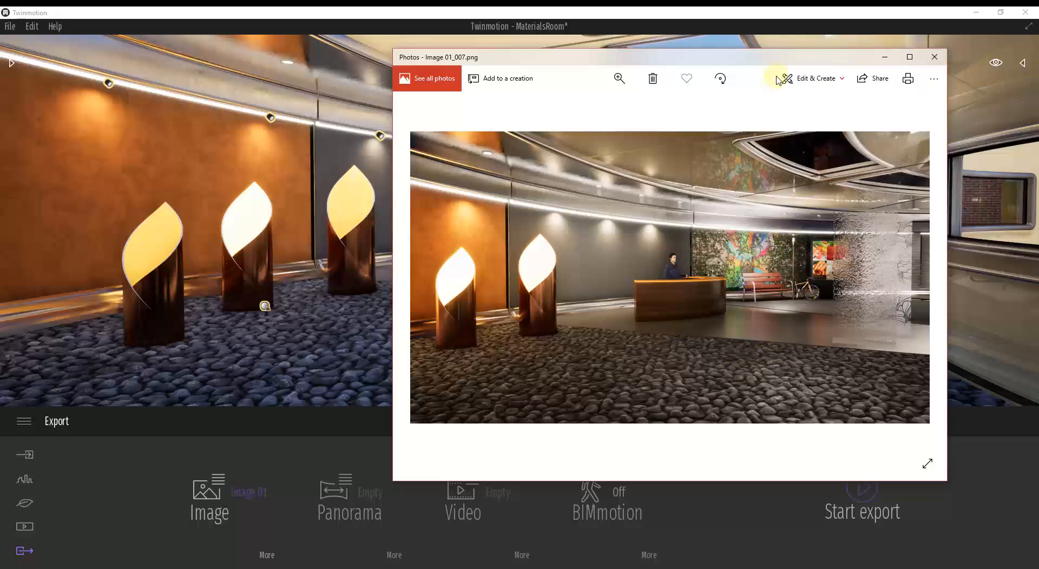
click(935, 57)
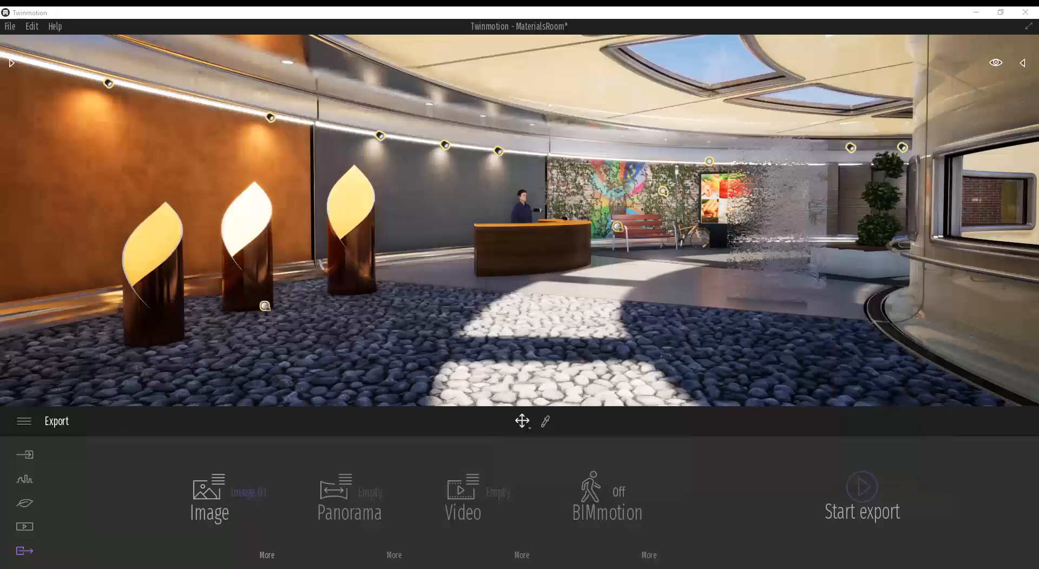
- Create a second Media image from the current view and change its time of day, keeping it in daylight
click(25, 527)
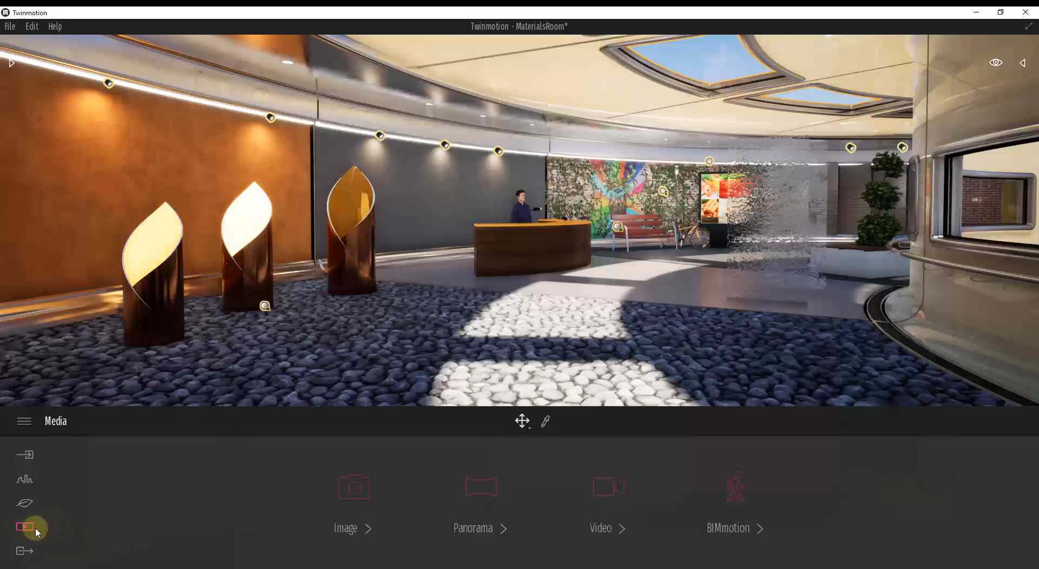
click(355, 487)
click(112, 508)
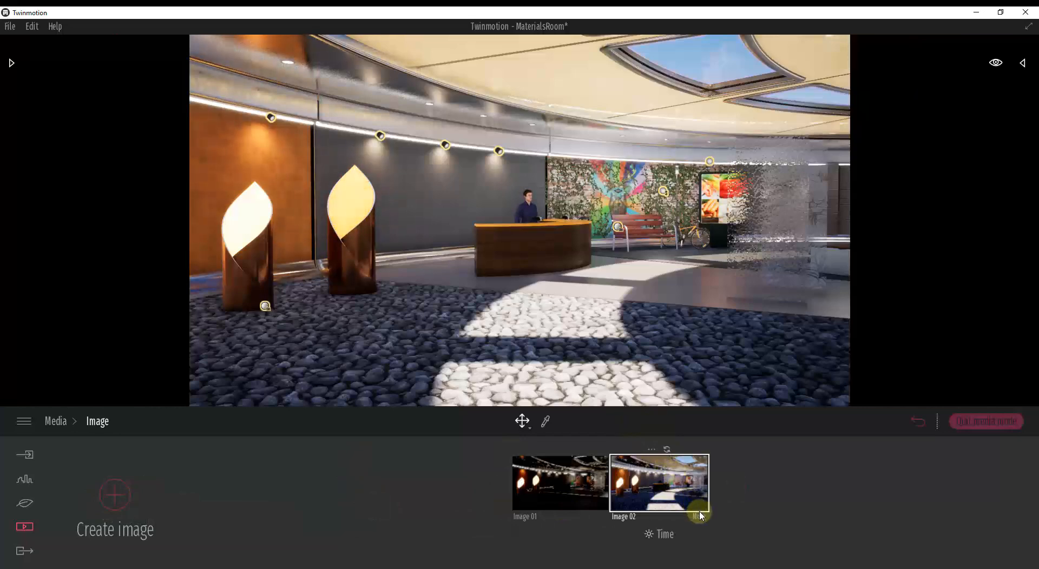
click(661, 534)
mouse_move(651, 446)
mouse_down()
mouse_move(651, 421)
mouse_move(650, 431)
mouse_up()
- Look at the settings categories of Image 02, rename it Daytime View and refresh its saved view
click(649, 517)
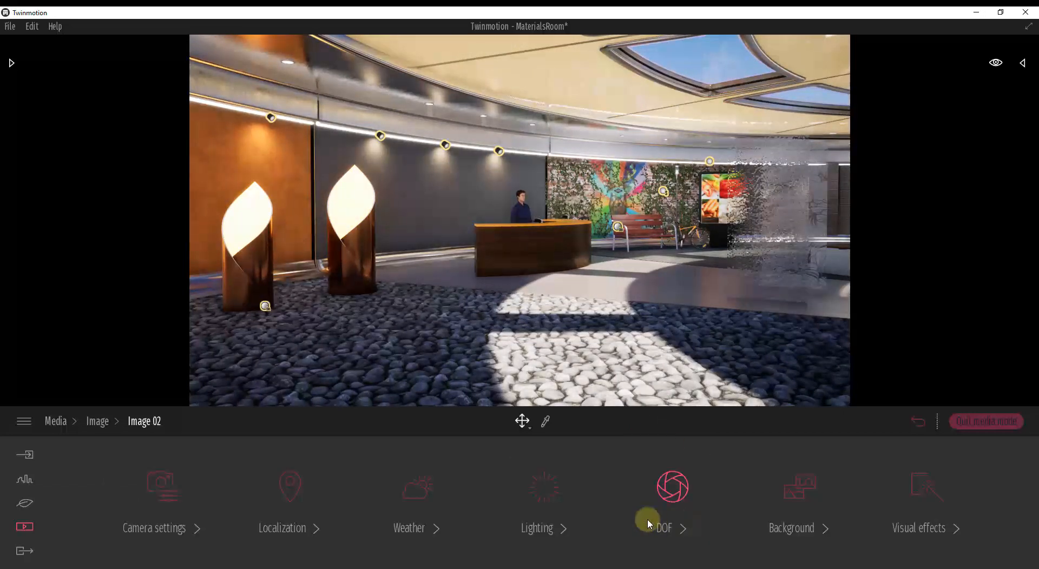
click(97, 421)
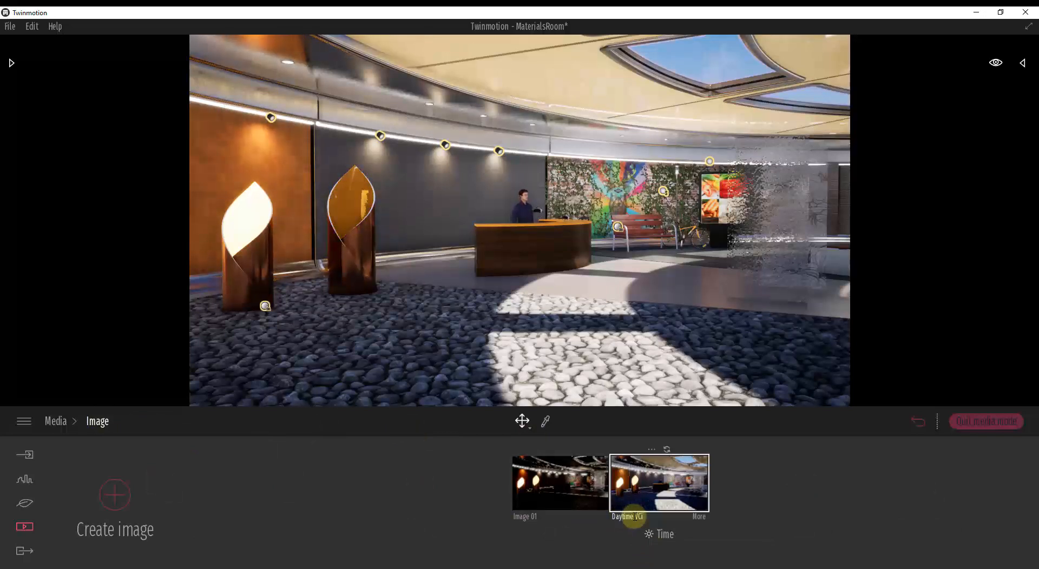
click(667, 449)
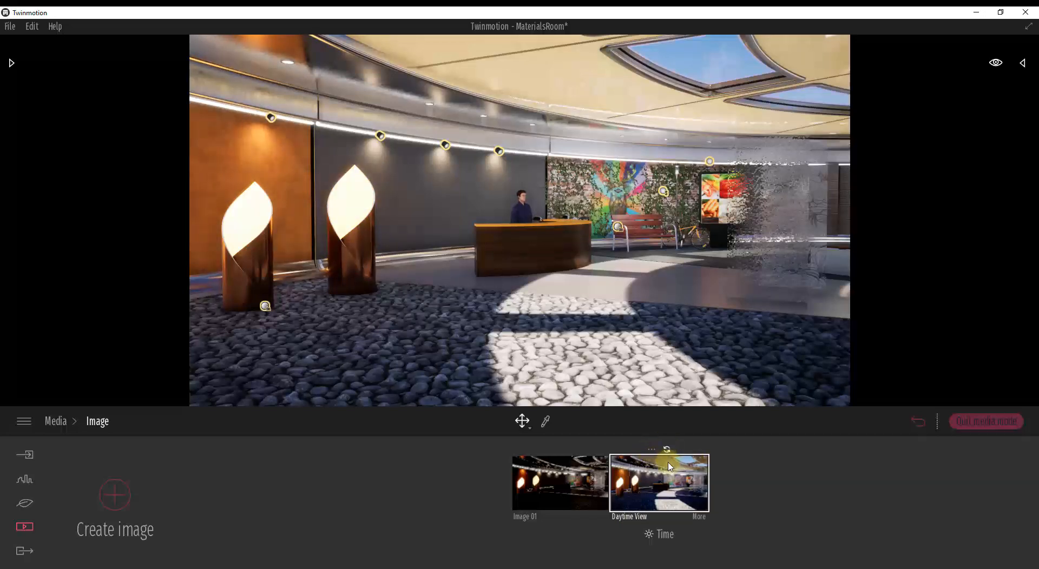
- Export only the Daytime View image, with Image 01 deselected, to the 02 Intro to Twinmotion folder
click(25, 551)
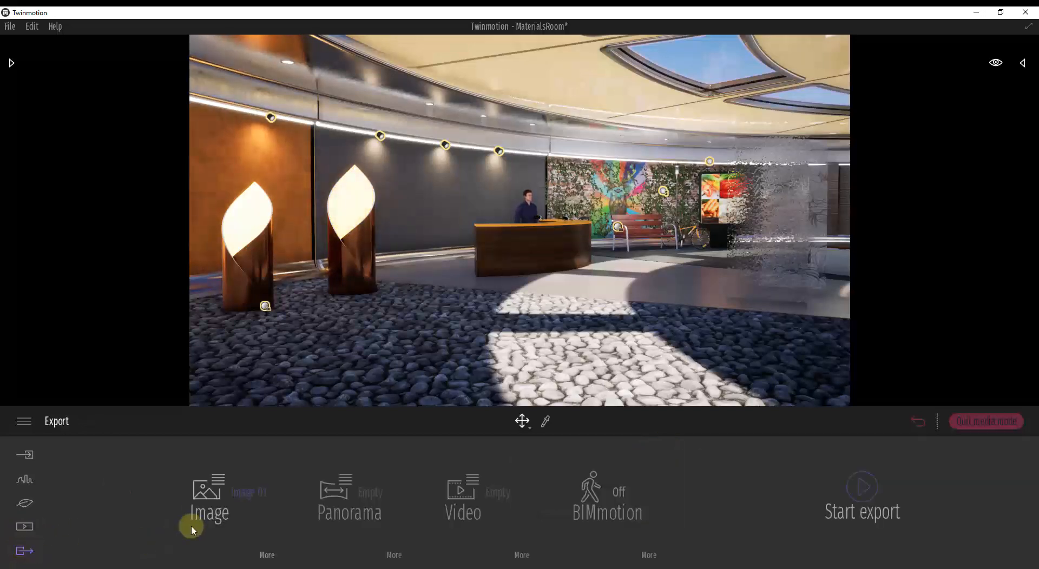
click(192, 529)
click(196, 429)
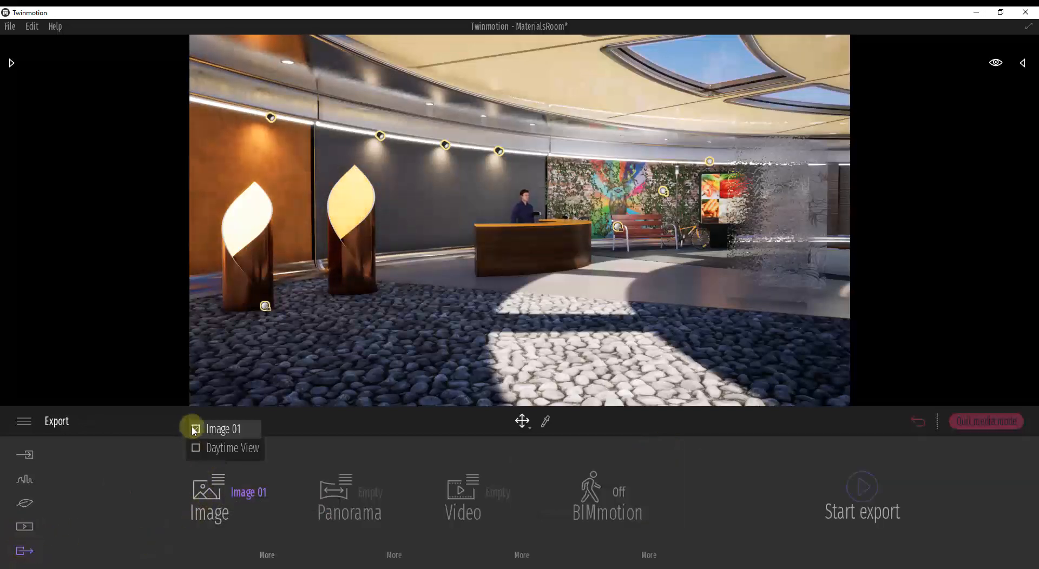
click(196, 448)
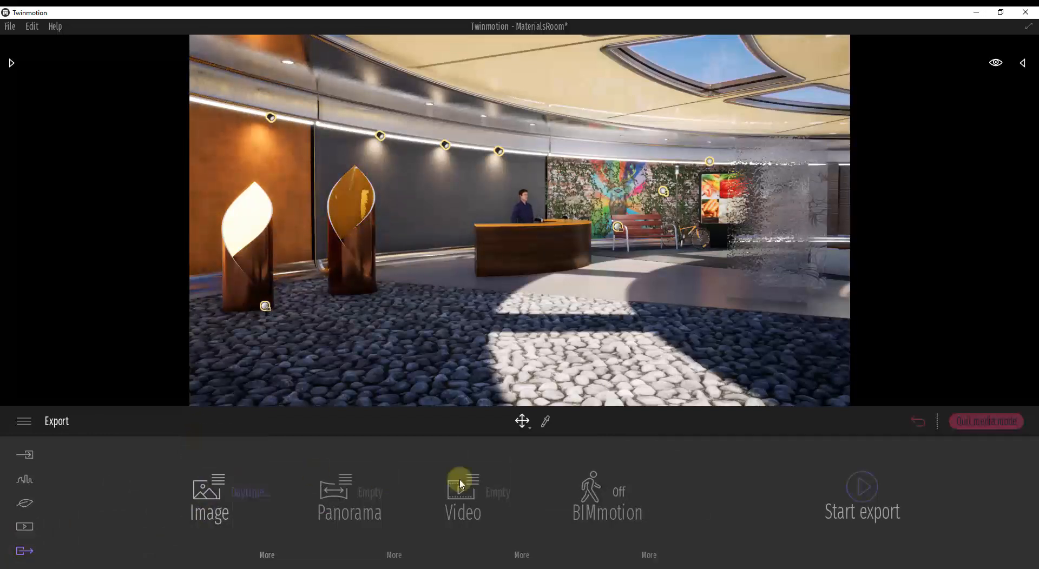
click(866, 497)
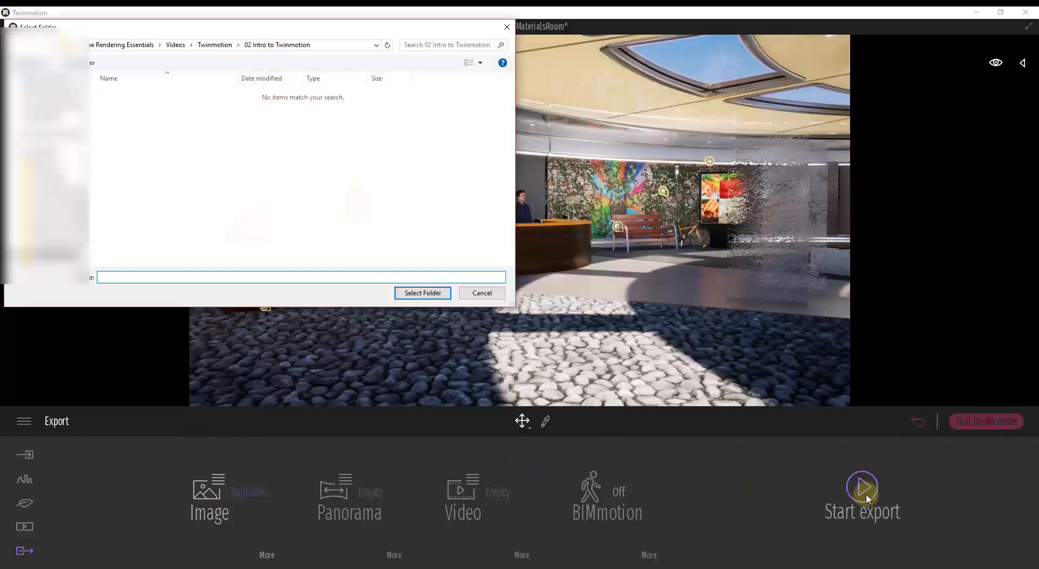
click(422, 300)
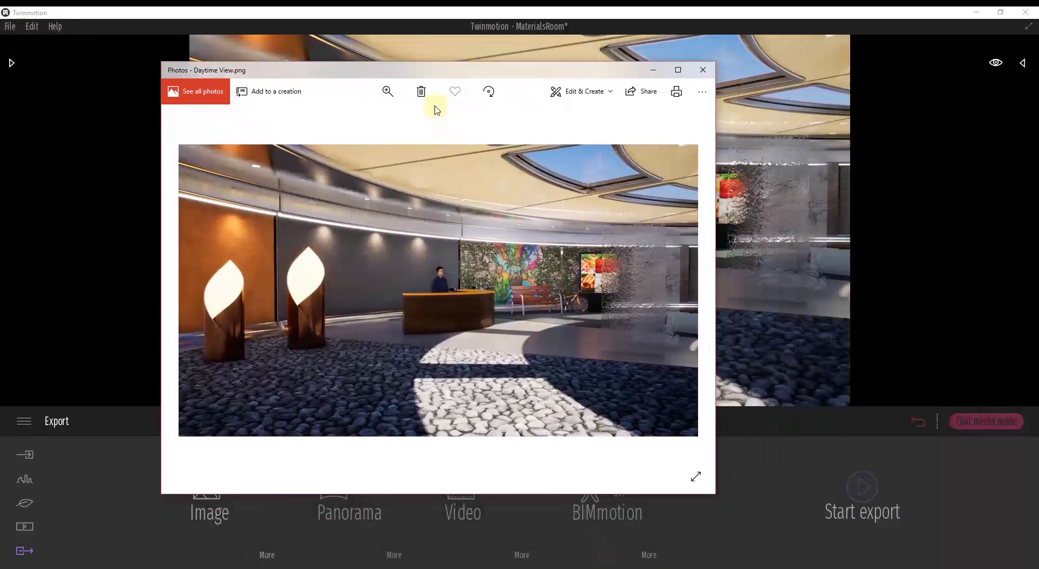
- Compare the exported Daytime View.png side by side with Image 01_007.png in Photos, and close both pictures
drag(417, 74, 274, 43)
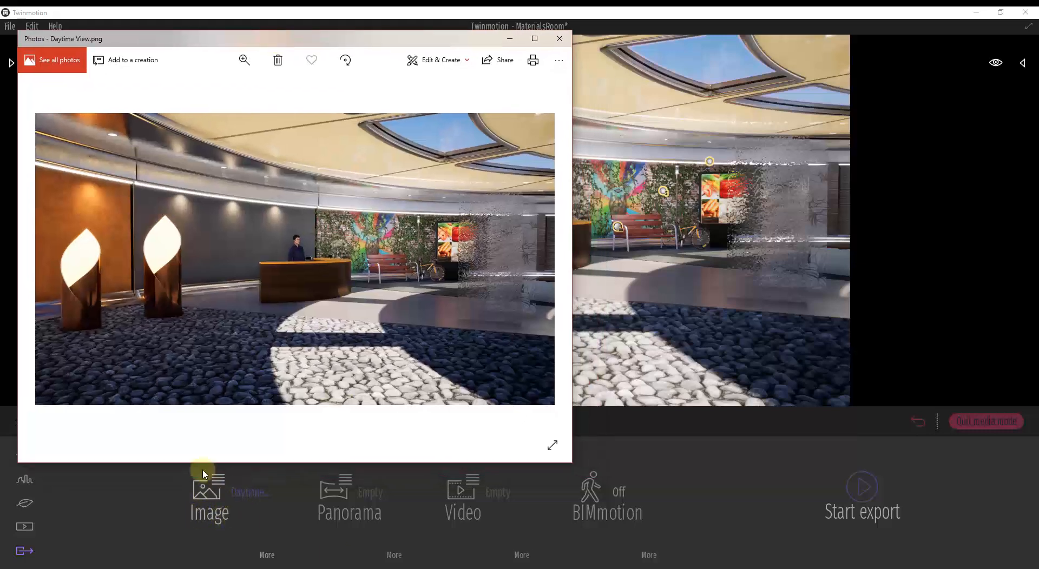
click(594, 568)
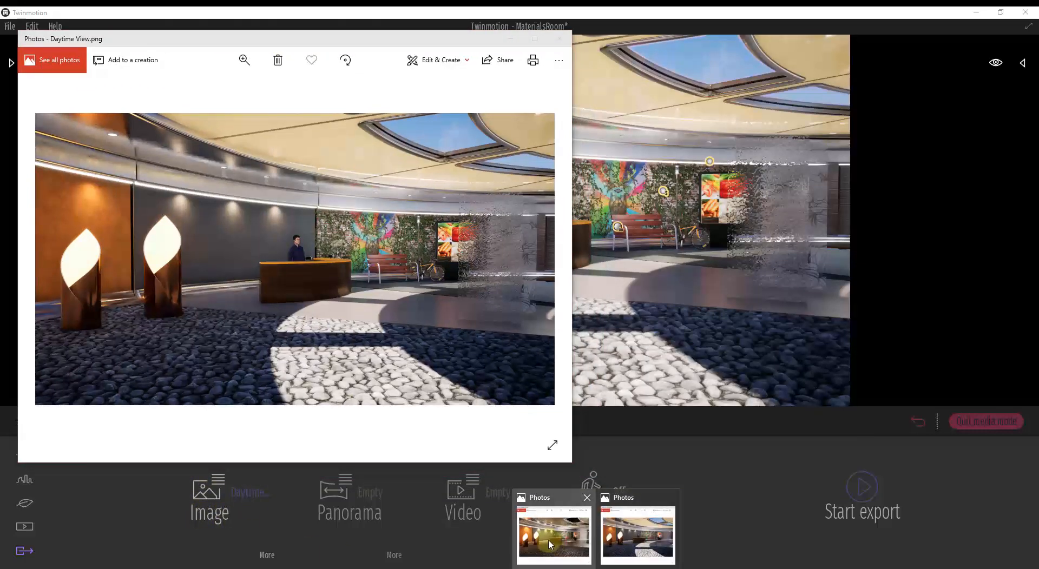
click(548, 540)
drag(0, 169, 745, 167)
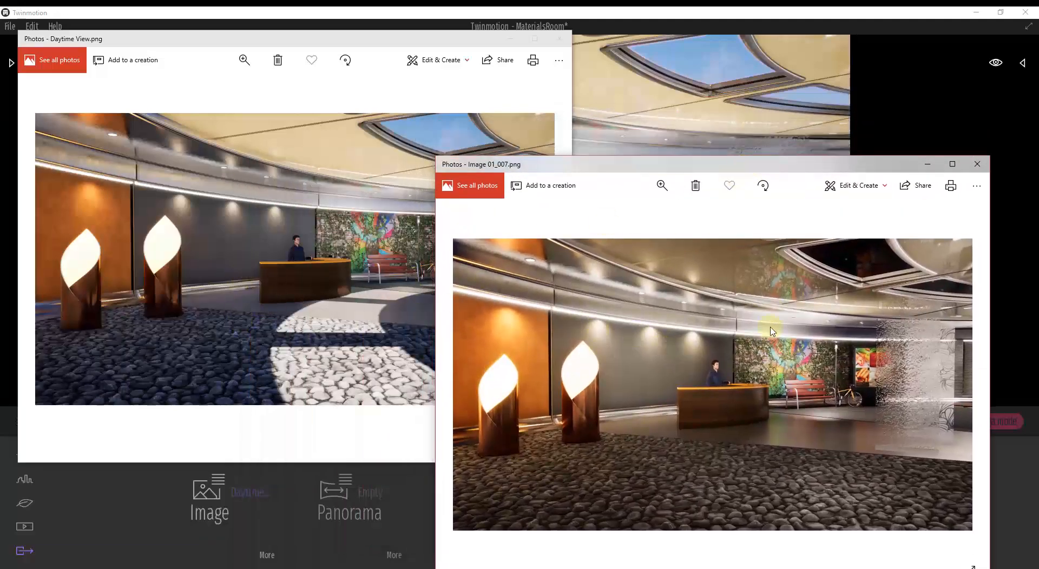
click(978, 165)
click(558, 42)
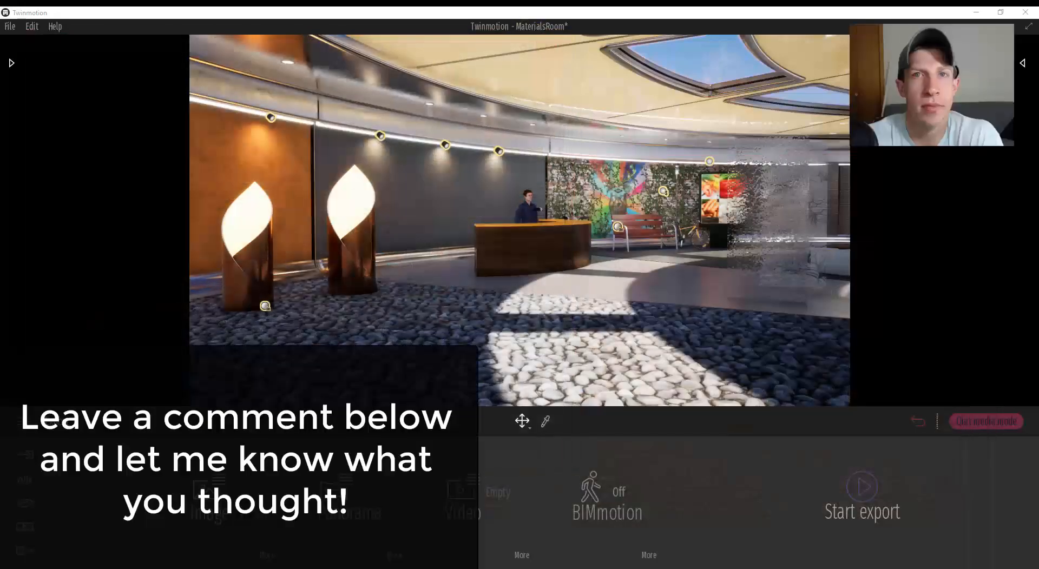